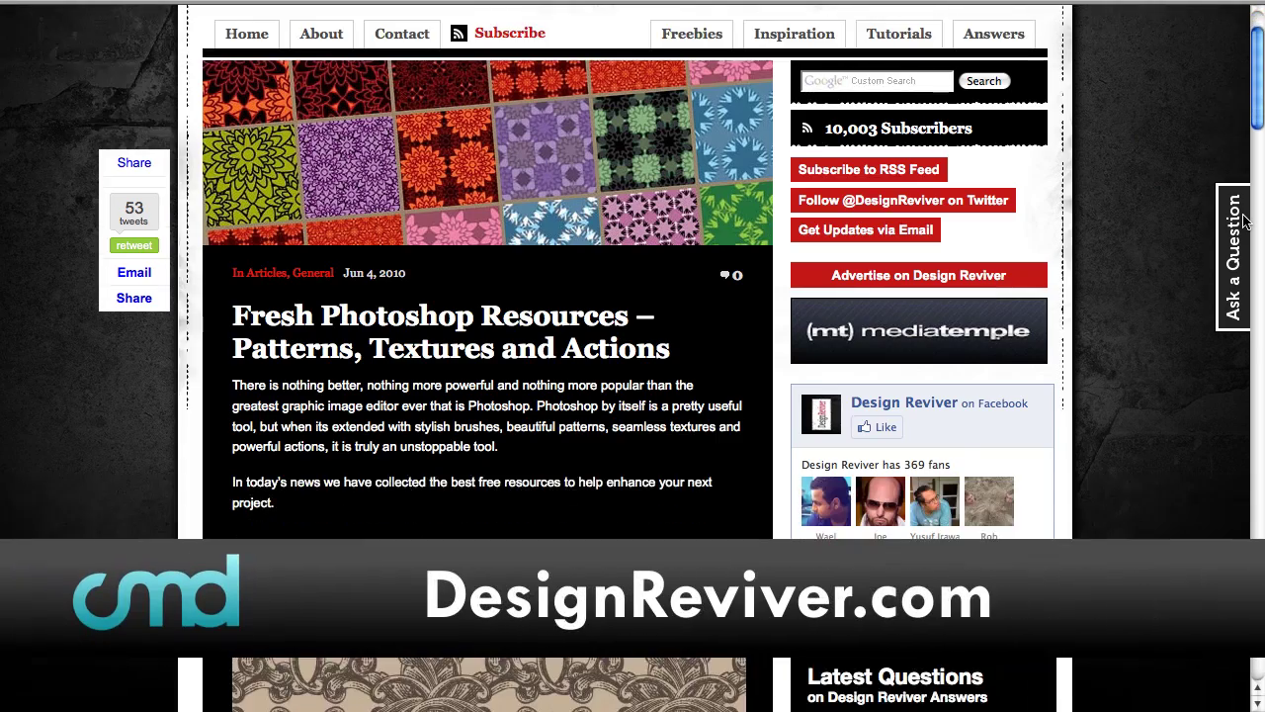
Create a new 1280×720, 30 fps composition named 'Master', 0:01:00:27 long.
scroll(1245, 223, "down", 10)
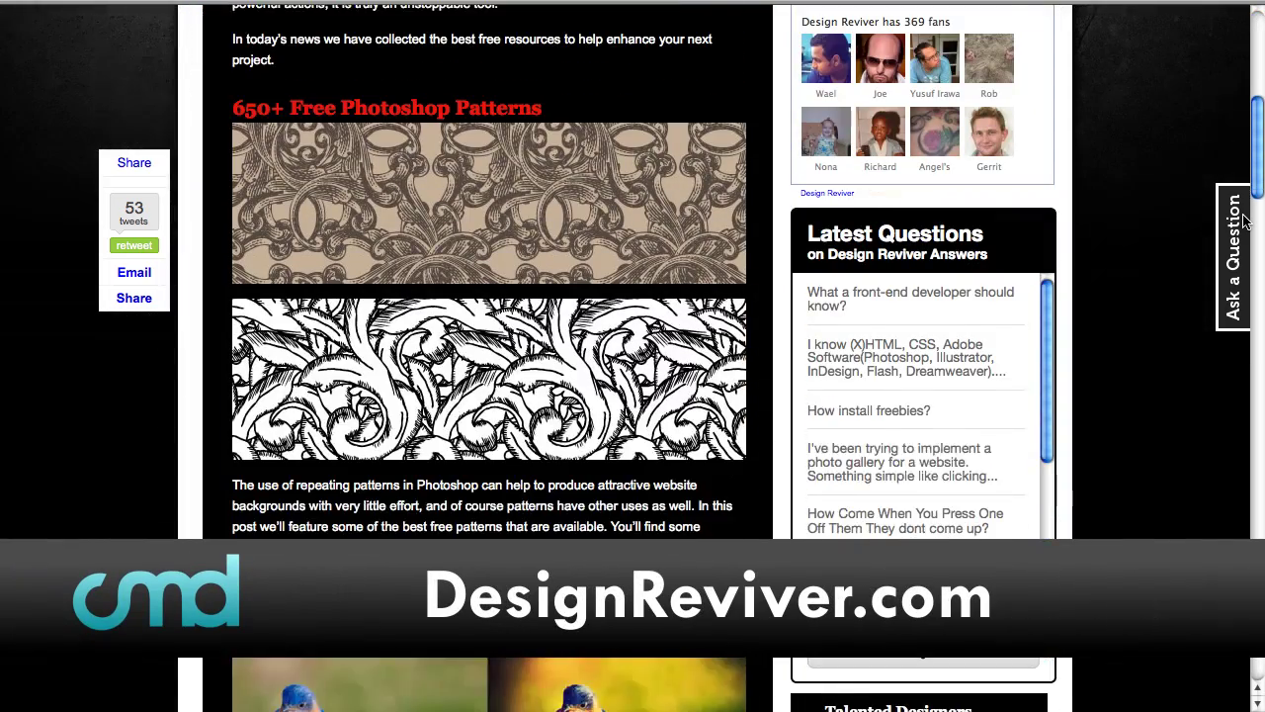
scroll(1245, 222, "down", 10)
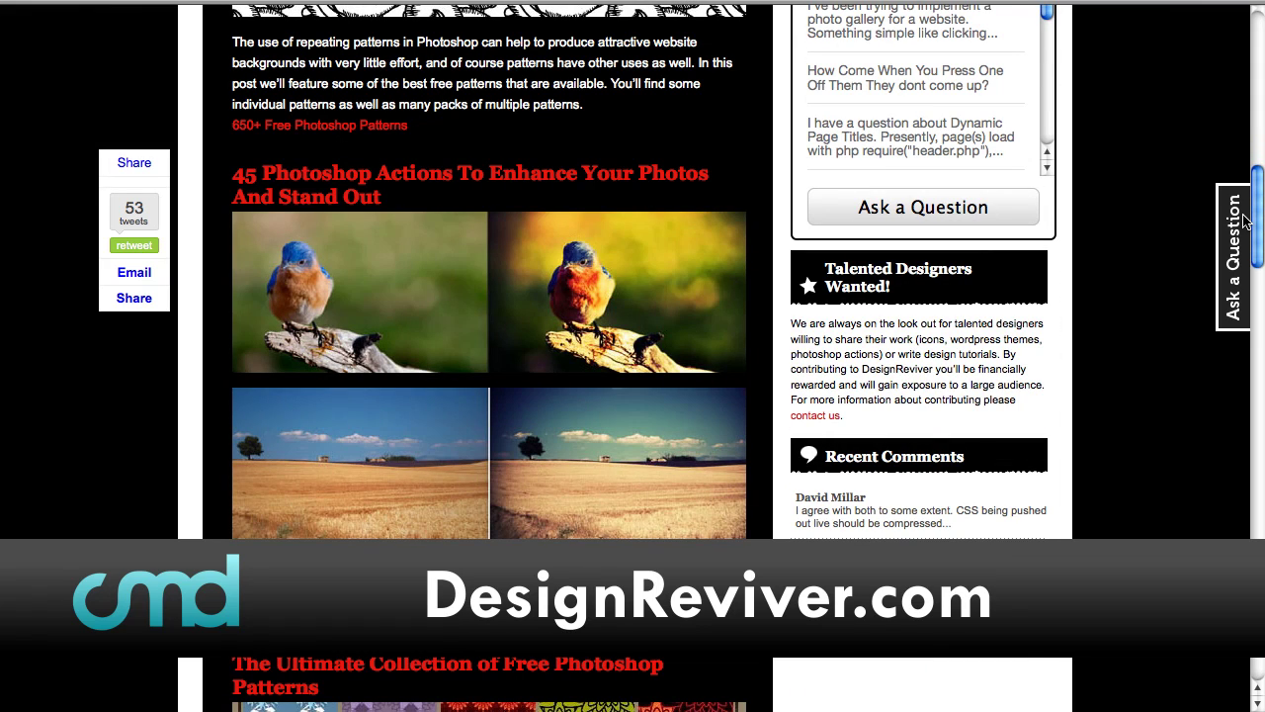
scroll(1245, 223, "down", 10)
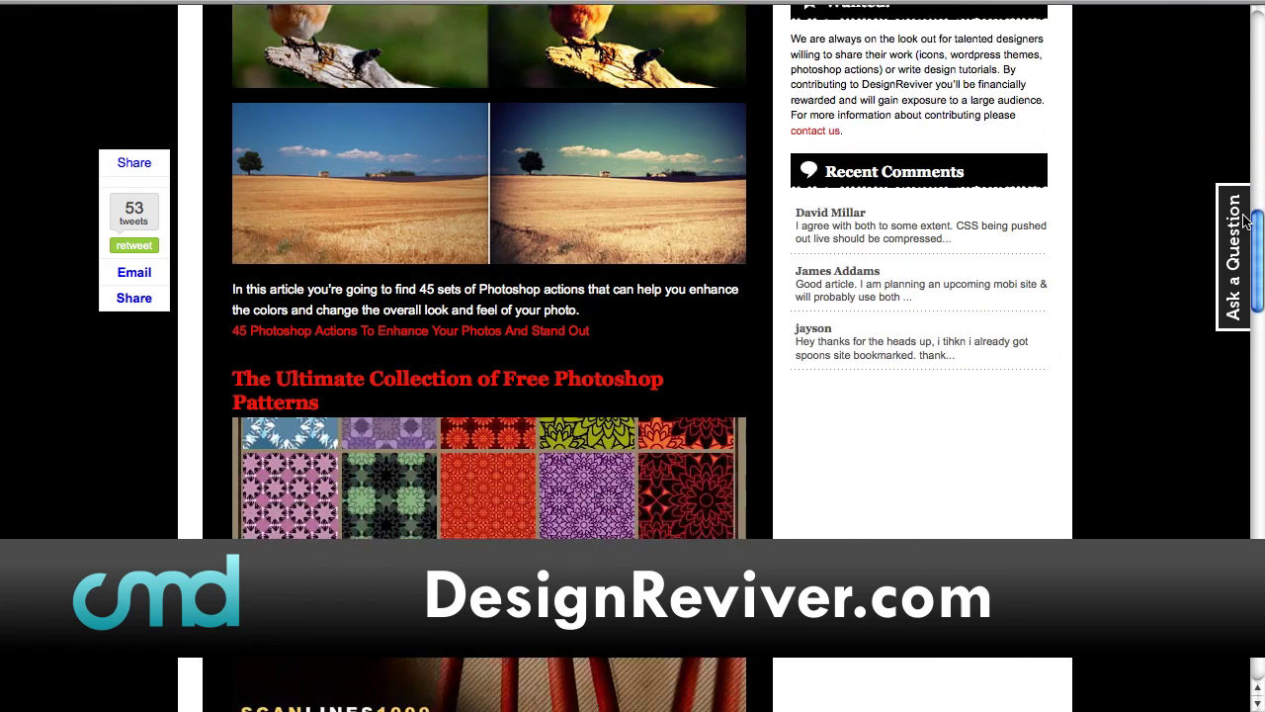
scroll(1246, 223, "down", 12)
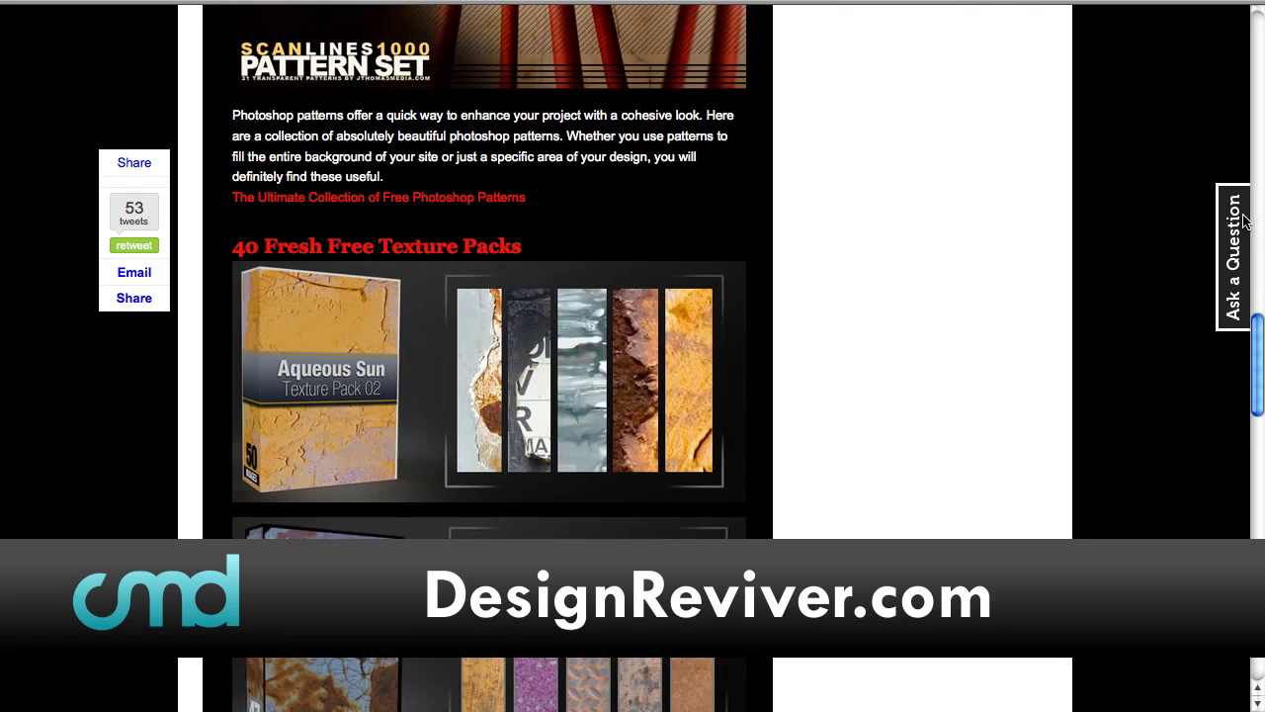
scroll(1245, 222, "down", 5)
scroll(1246, 223, "up", 2)
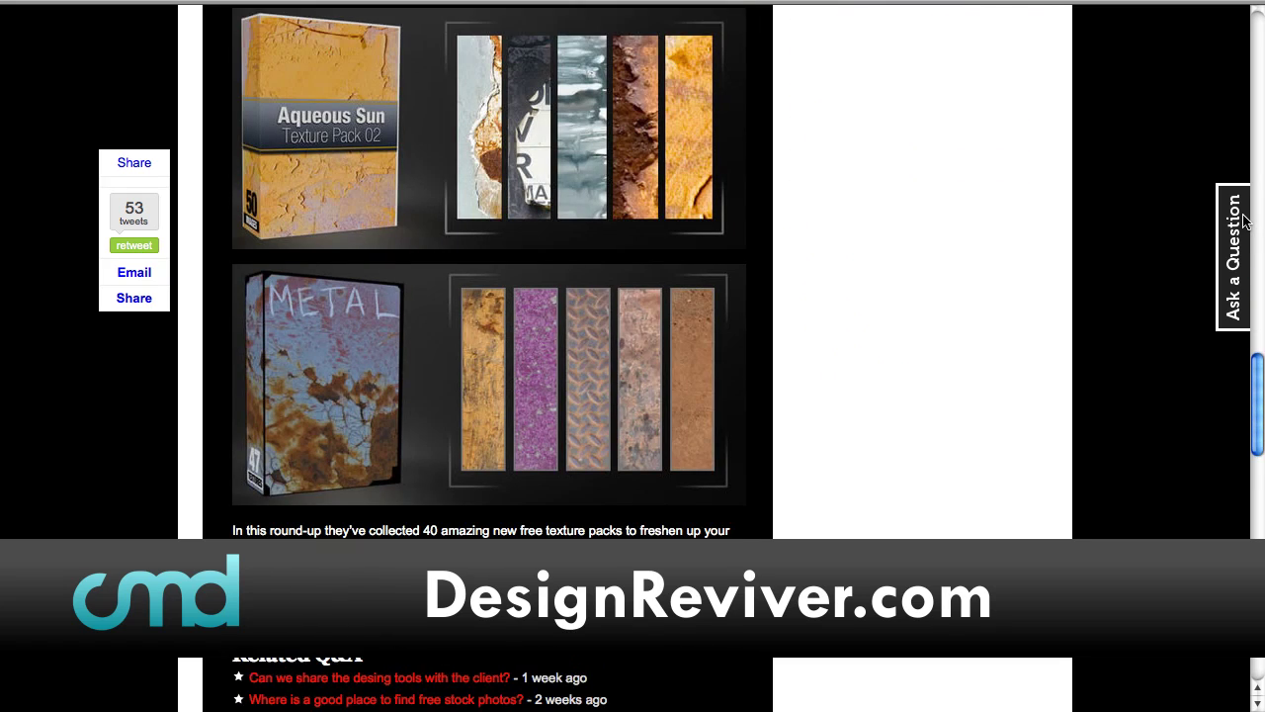
scroll(1245, 223, "up", 8)
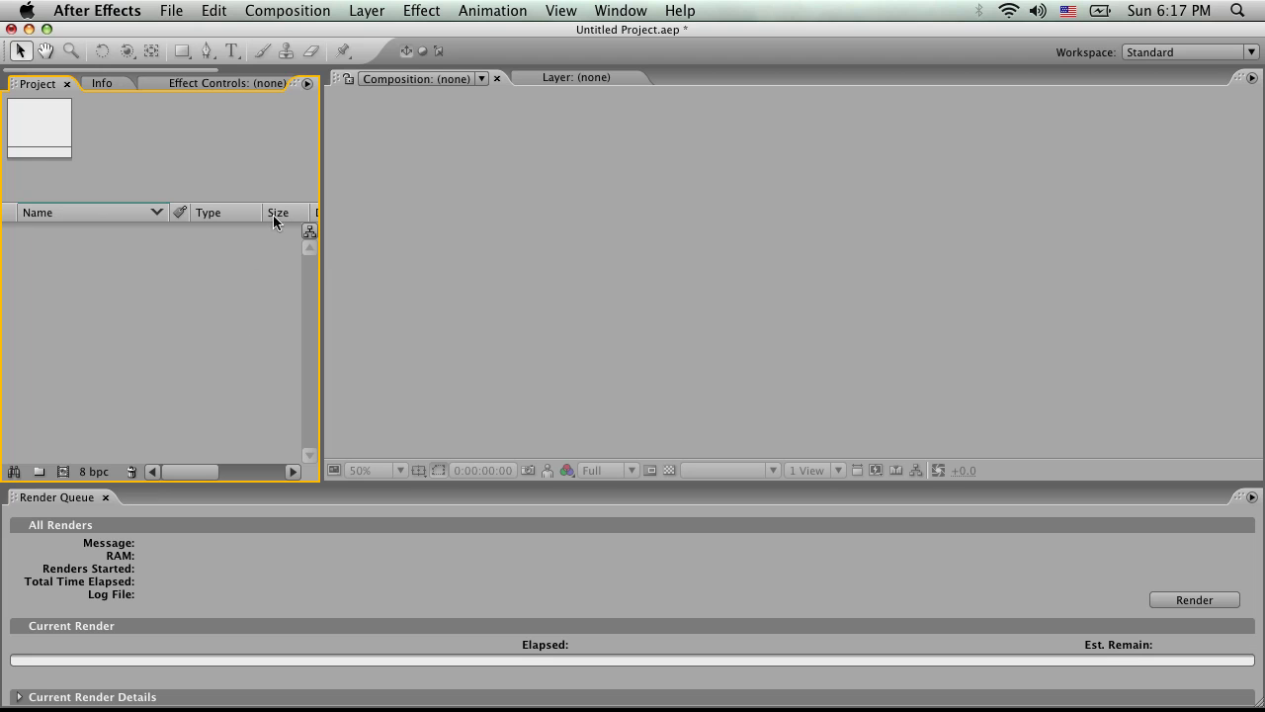
left_click(295, 11)
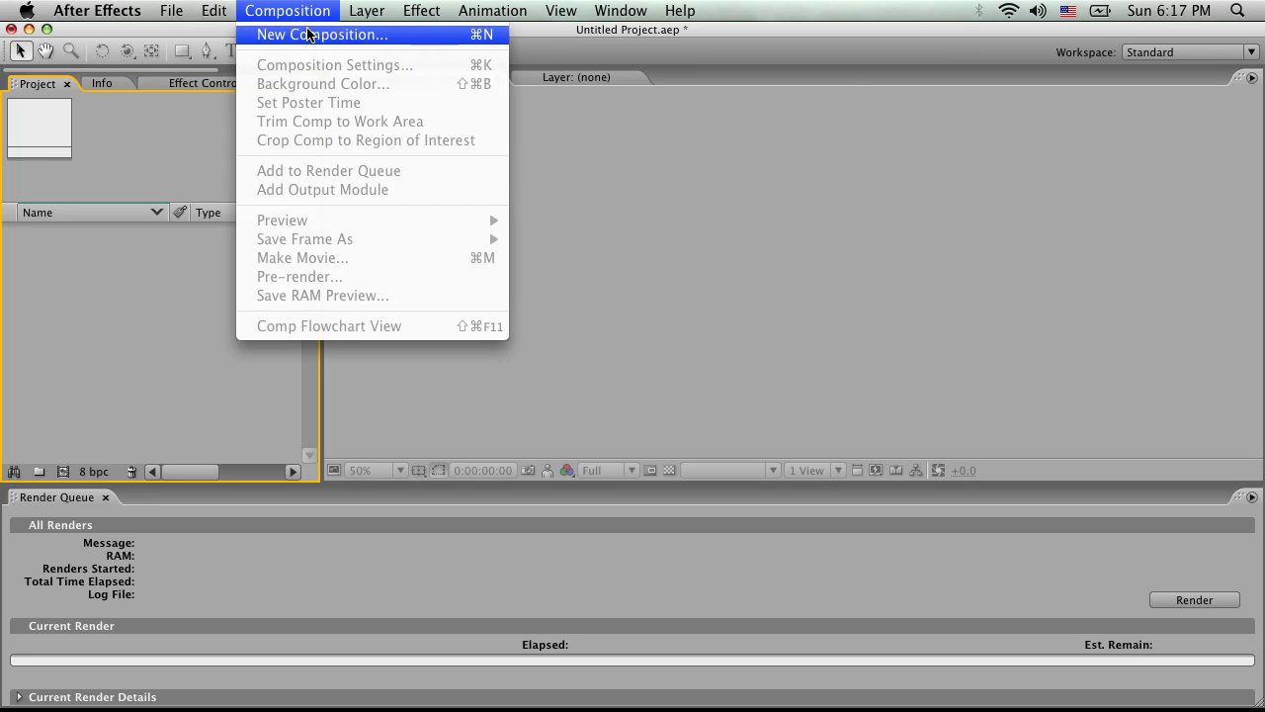
left_click(308, 34)
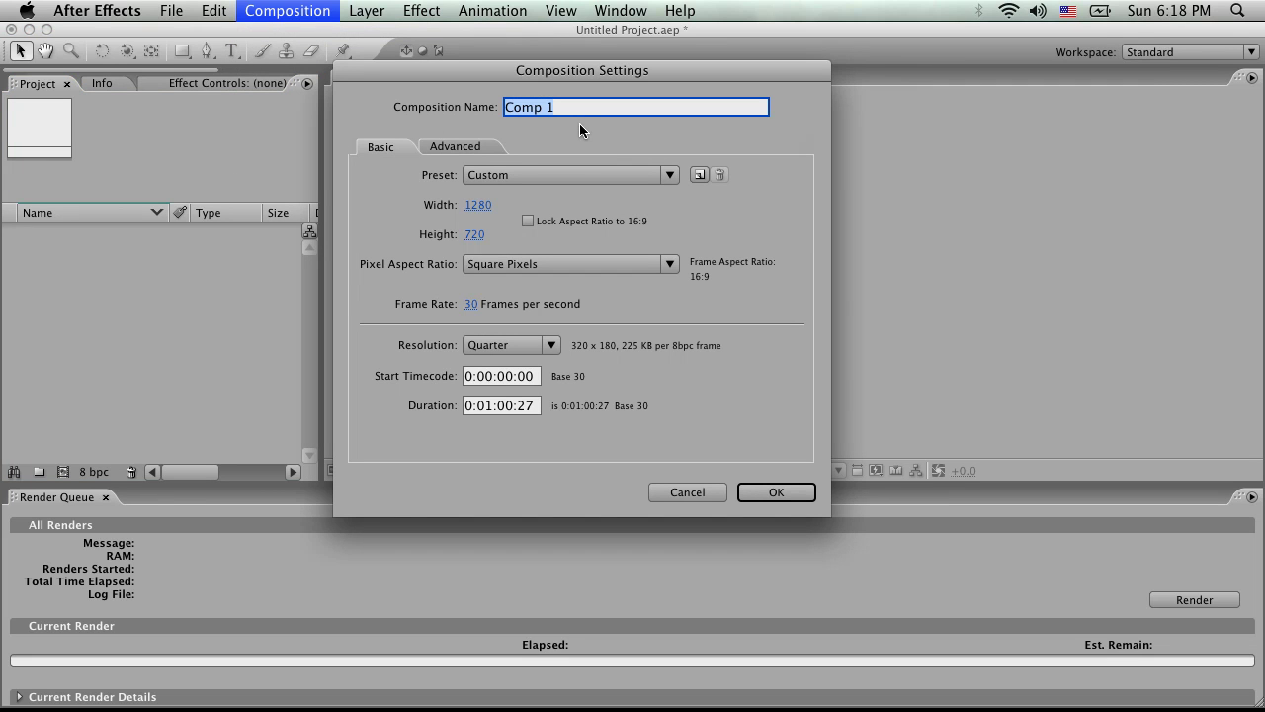
type("Master")
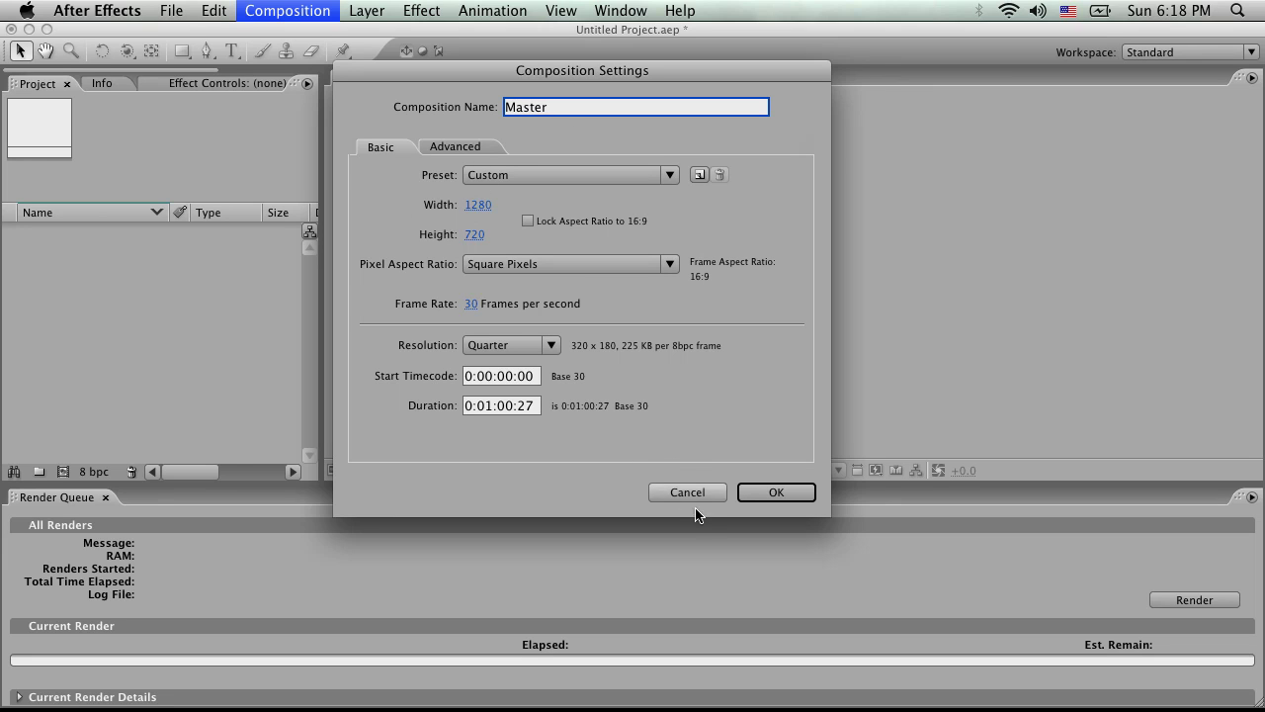
left_click(760, 493)
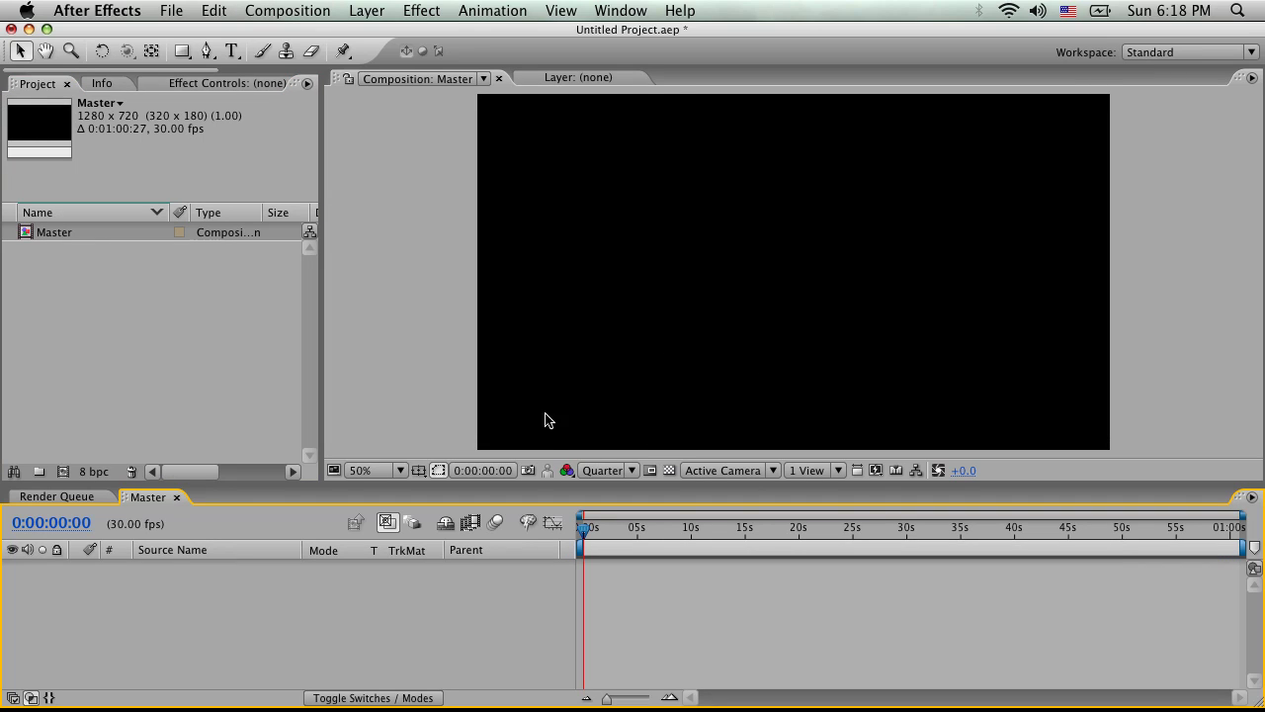
Add an empty Shape Layer 1 spanning the full Master timeline.
right_click(267, 587)
mouse_move(350, 596)
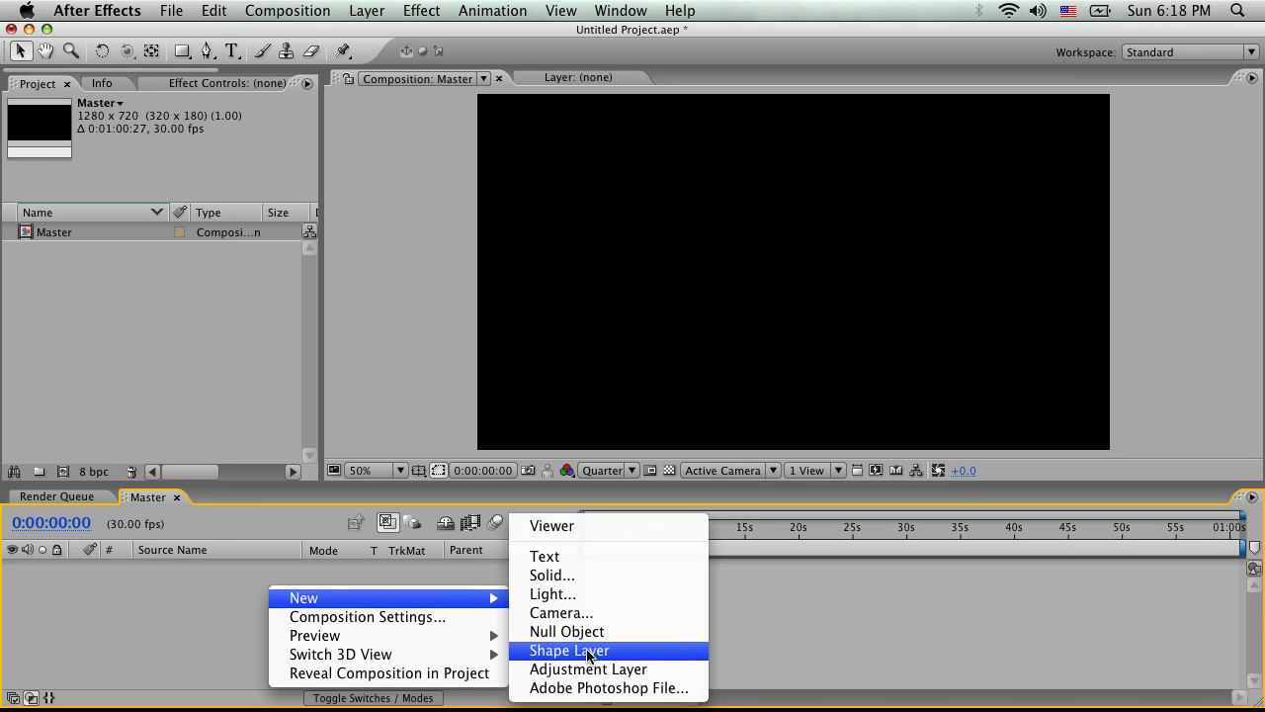
left_click(167, 623)
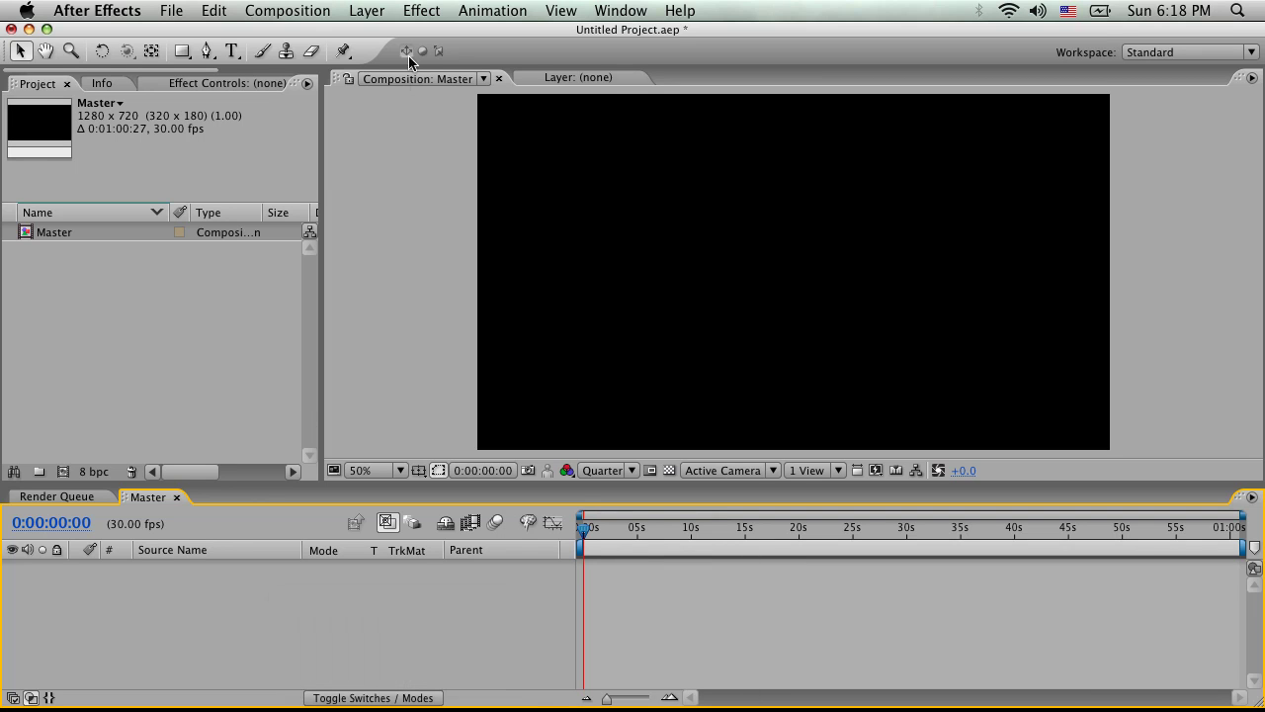
left_click(351, 12)
mouse_move(373, 36)
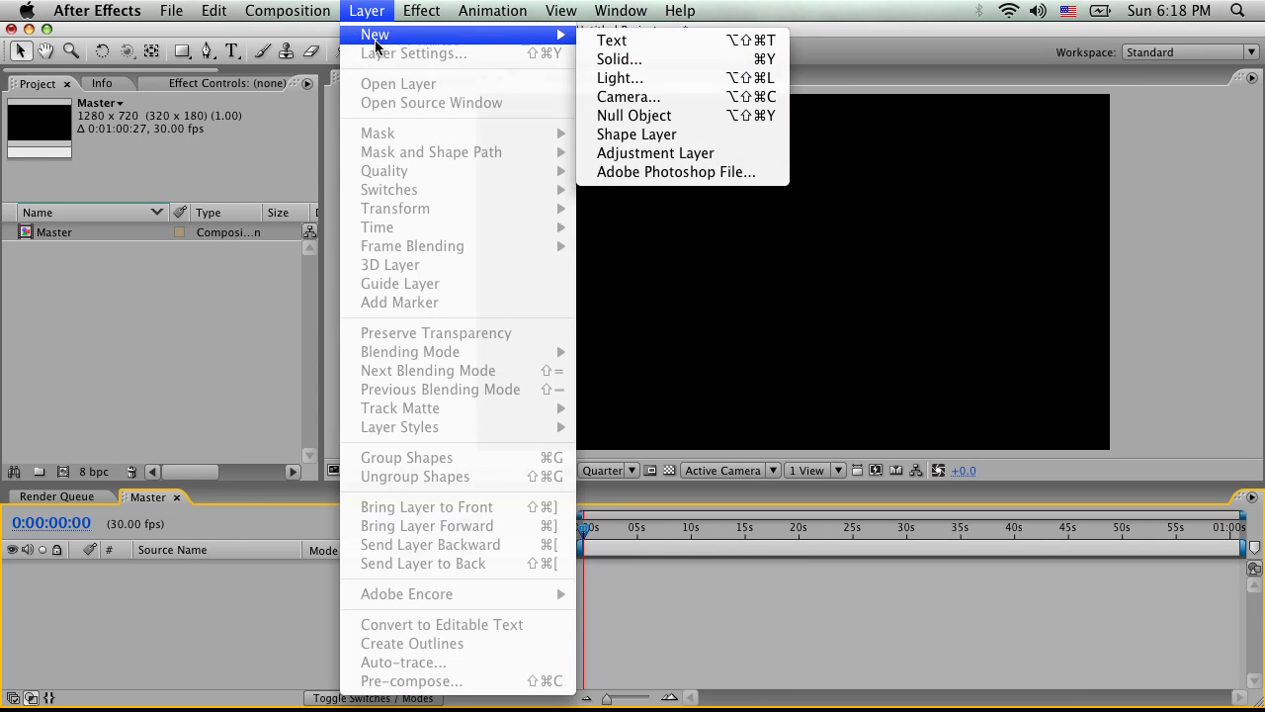
left_click(669, 136)
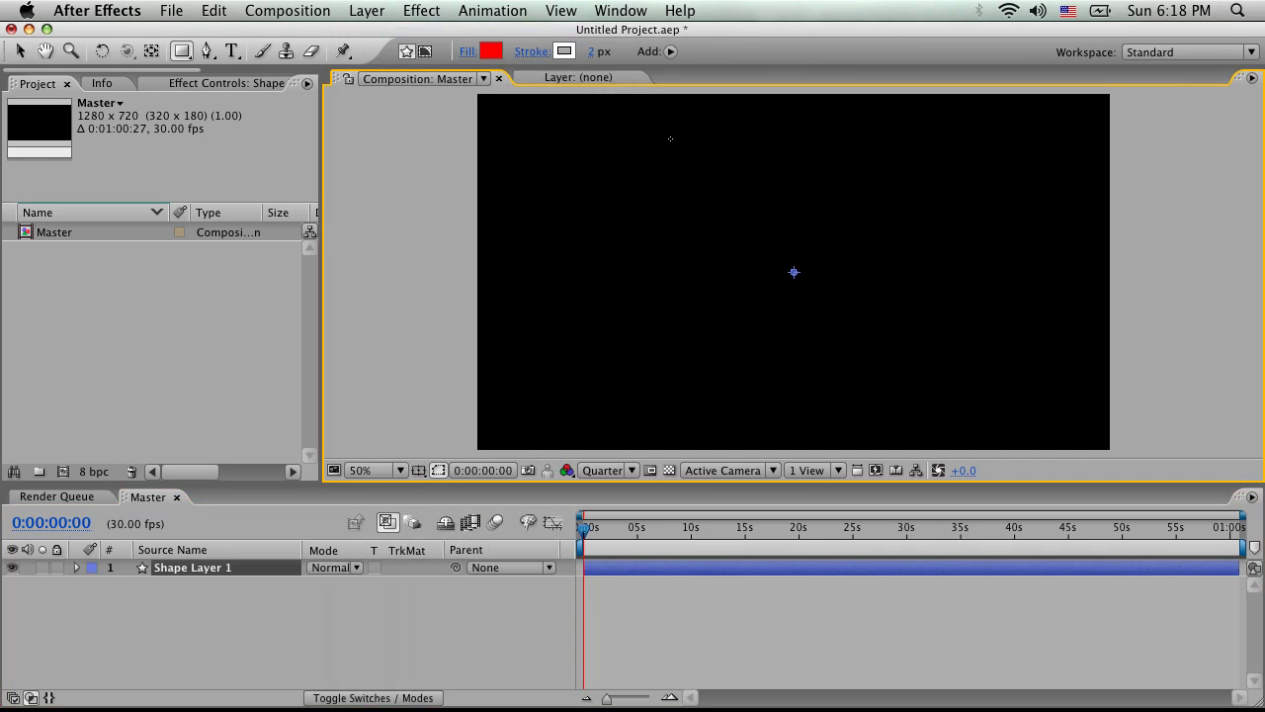
Add a Rectangle path to Shape Layer 1.
left_click(78, 568)
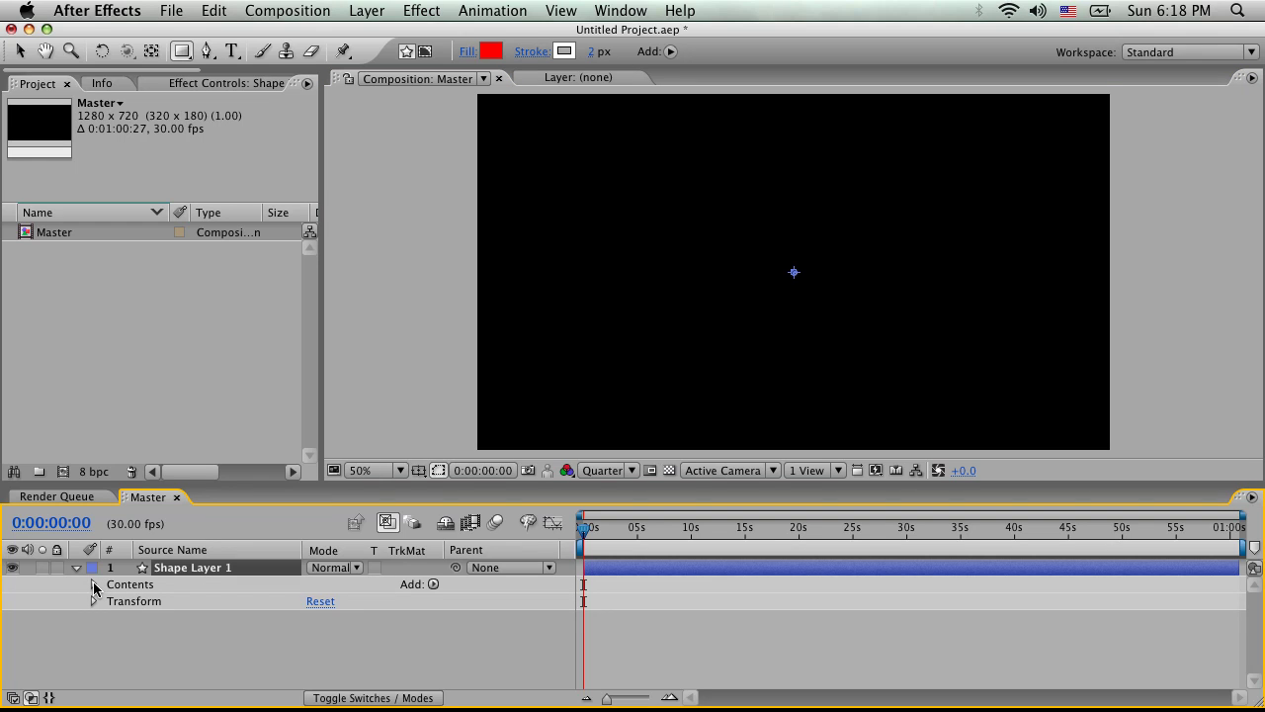
left_click(94, 585)
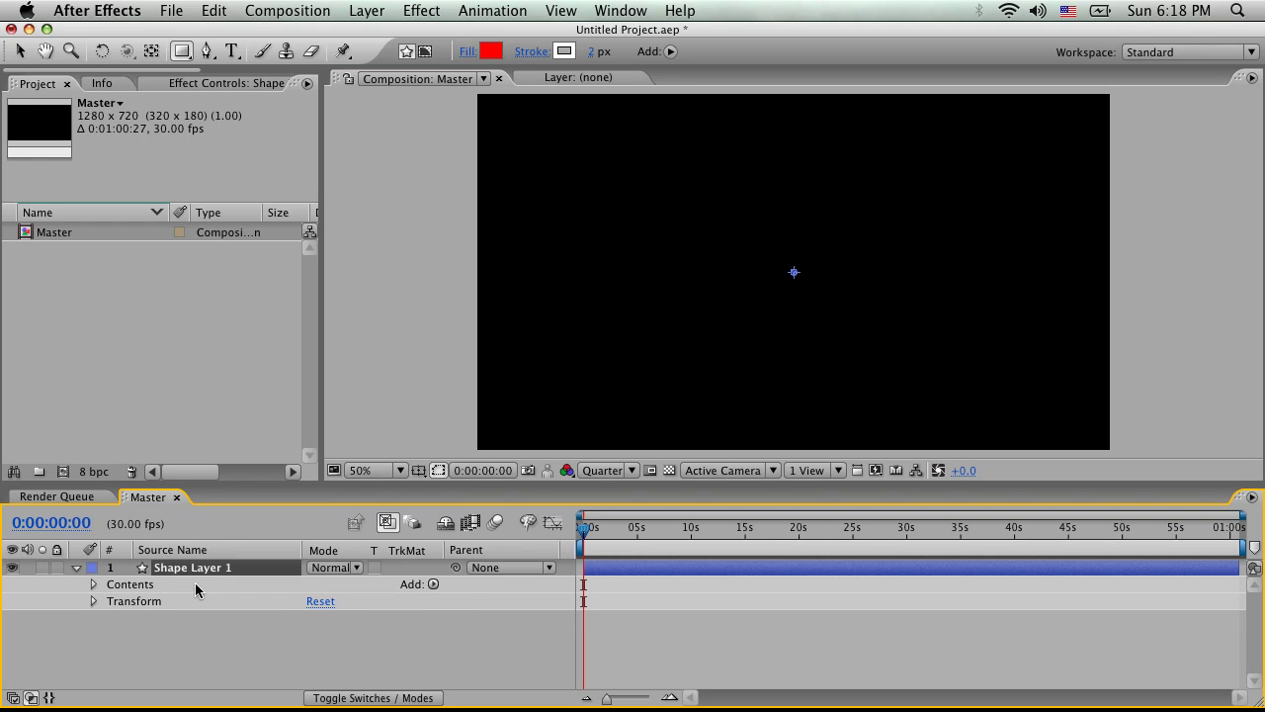
left_click(433, 584)
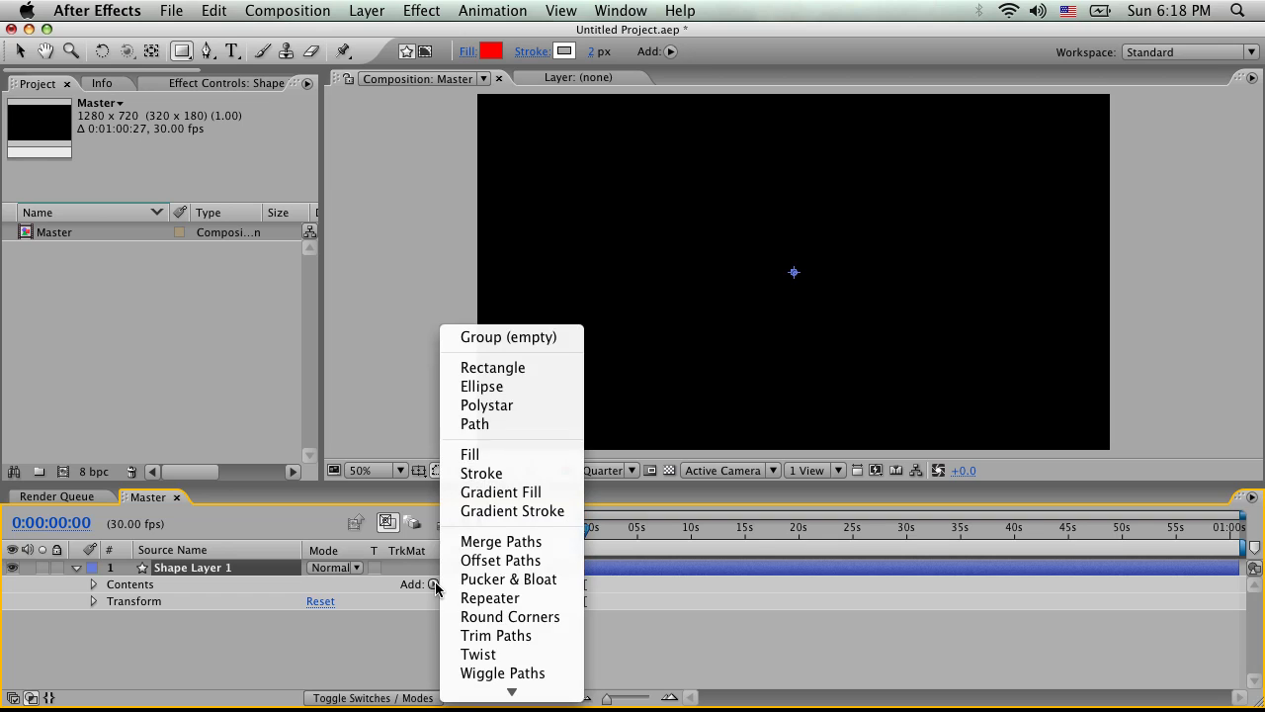
left_click(521, 370)
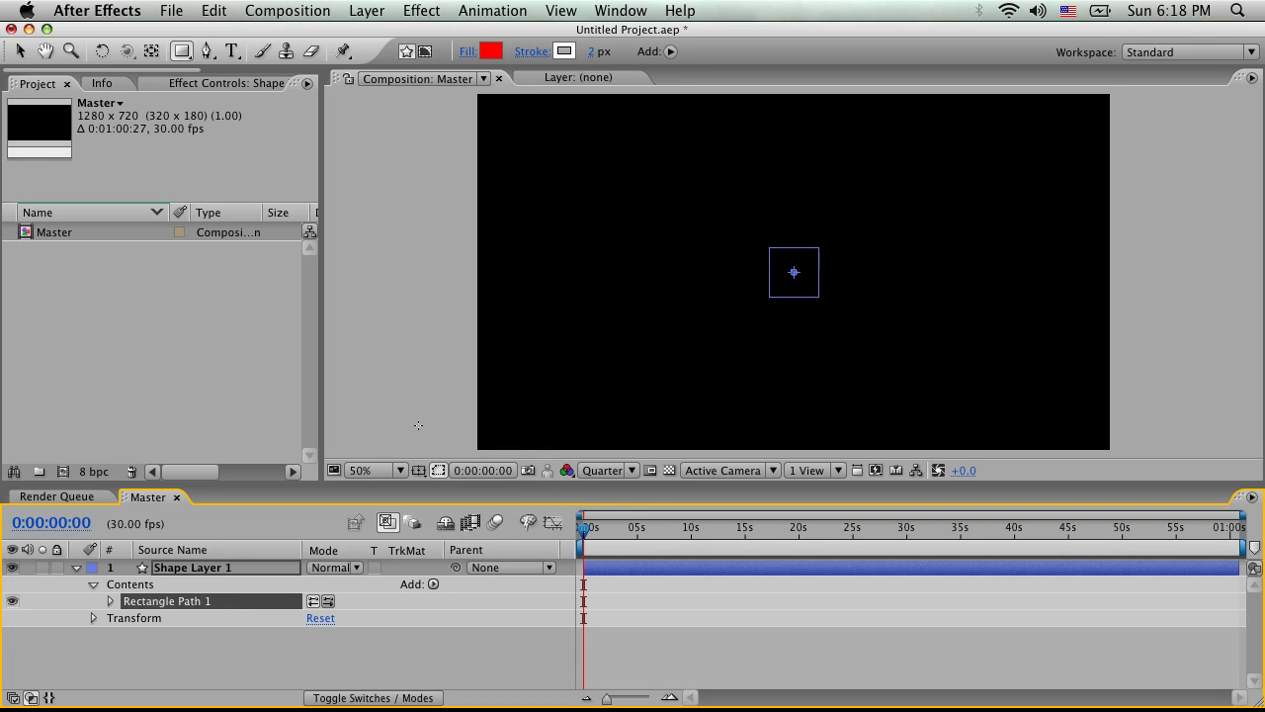
Set the rectangle path size to 79 × 600, a tall narrow bar.
left_click(109, 601)
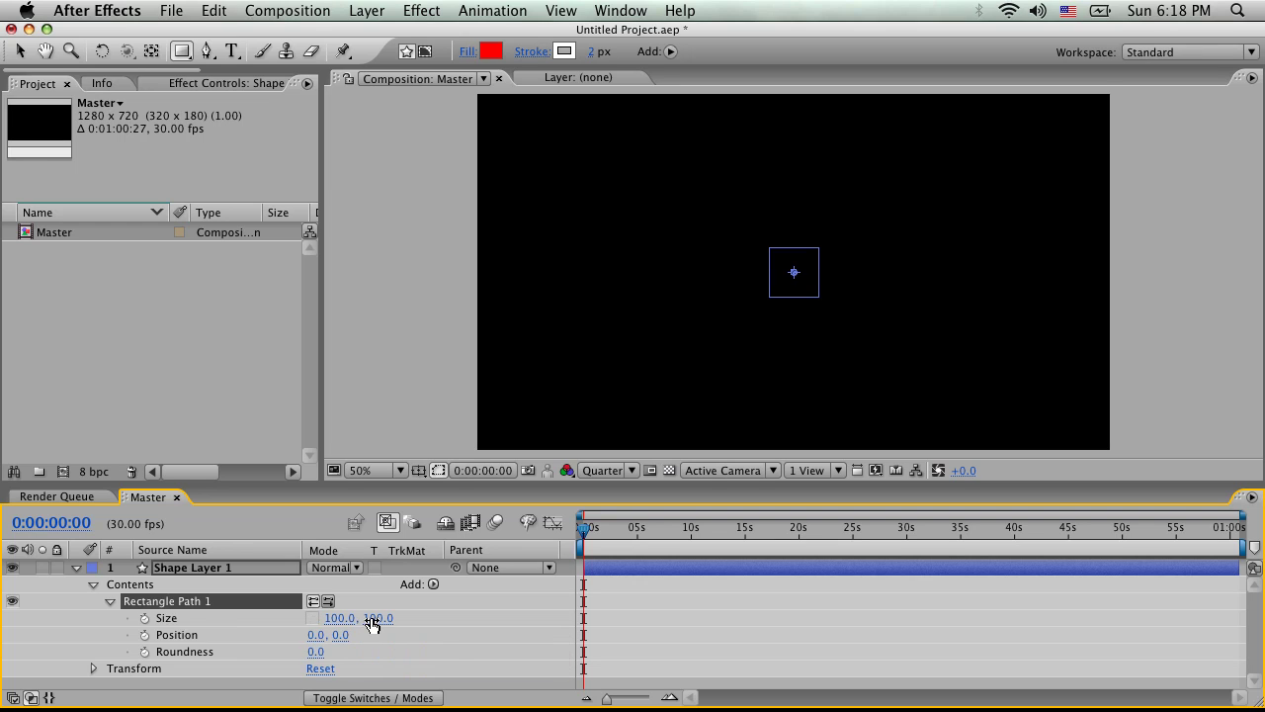
left_click_drag(368, 618, 841, 592)
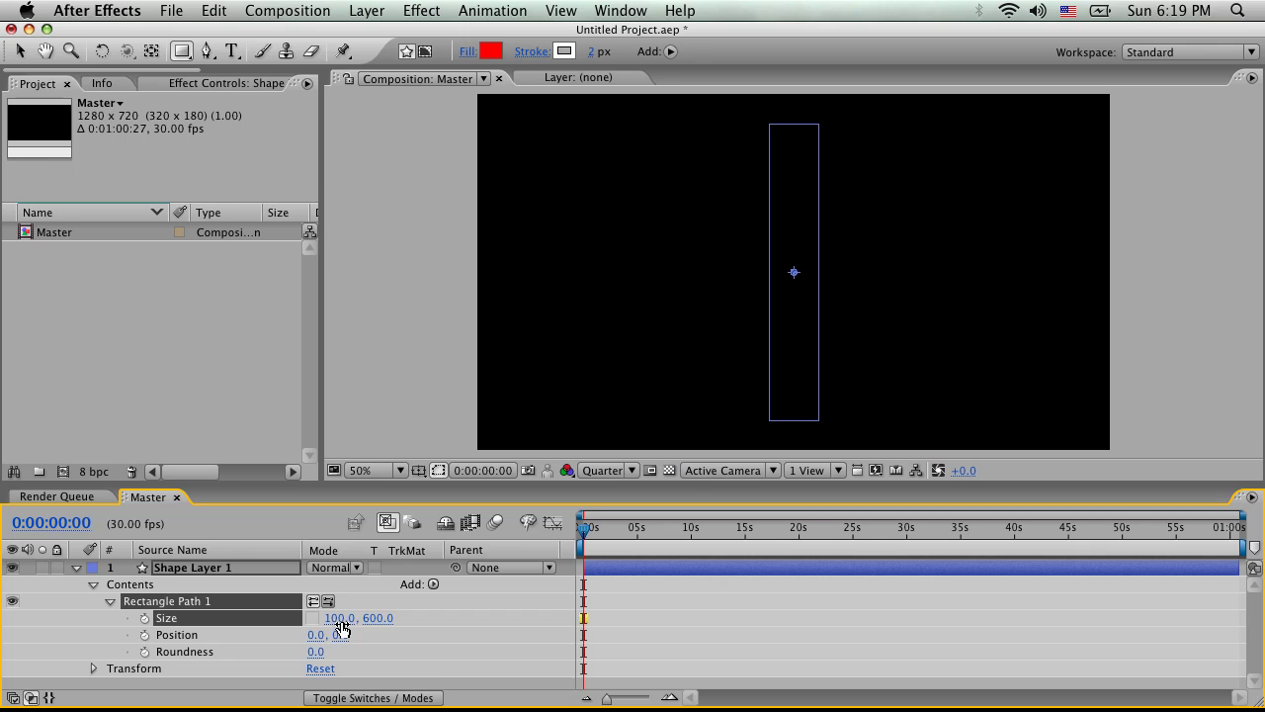
left_click_drag(341, 627, 321, 620)
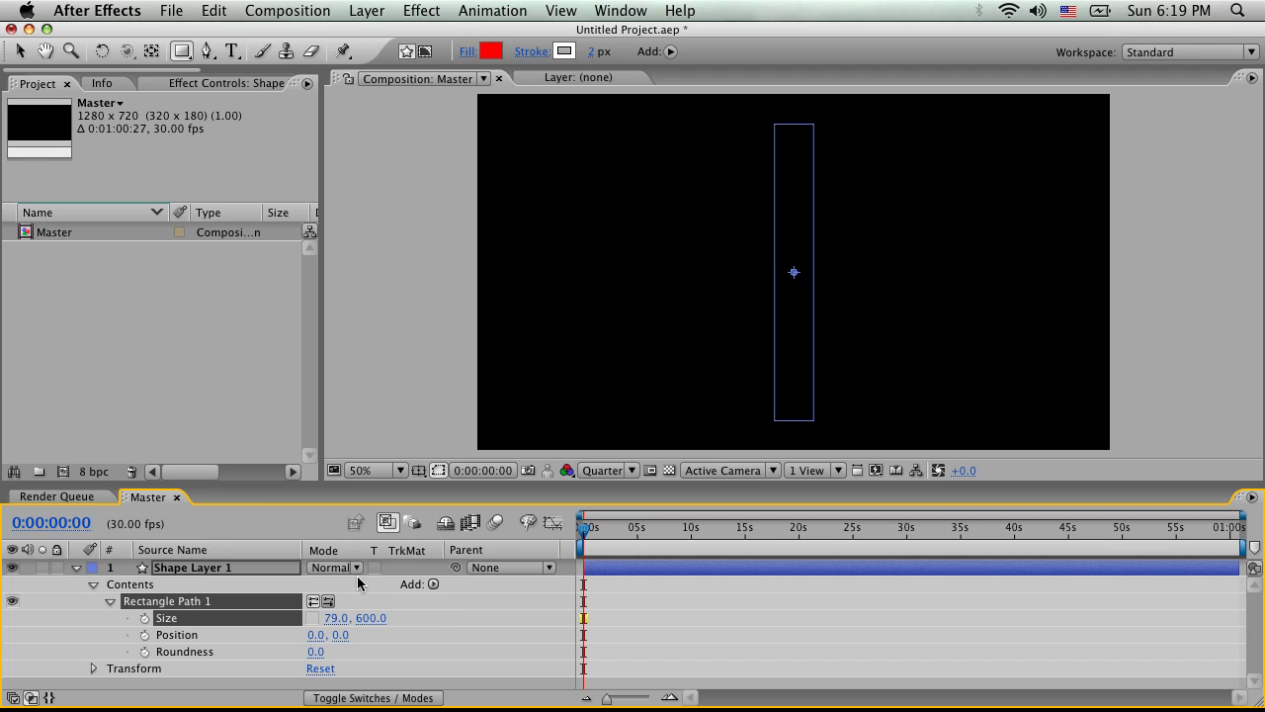
left_click(434, 584)
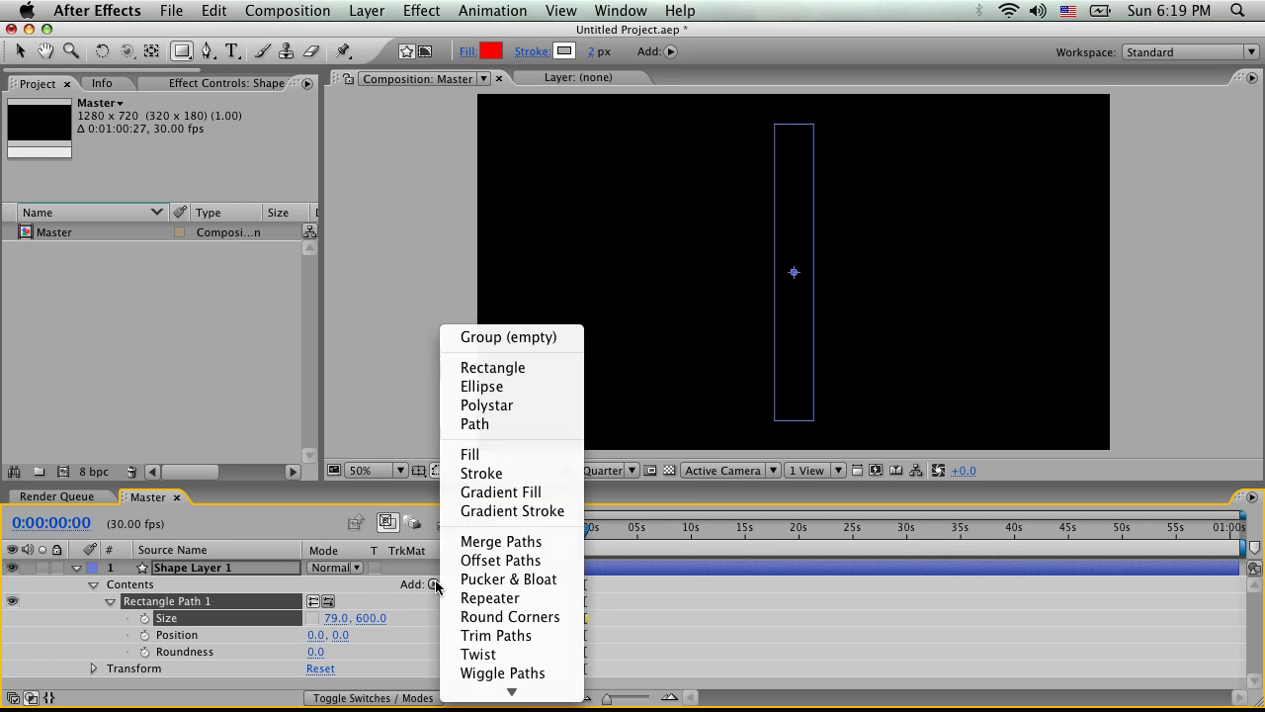
Add Fill 1 to the rectangle and set its color to white.
left_click(493, 473)
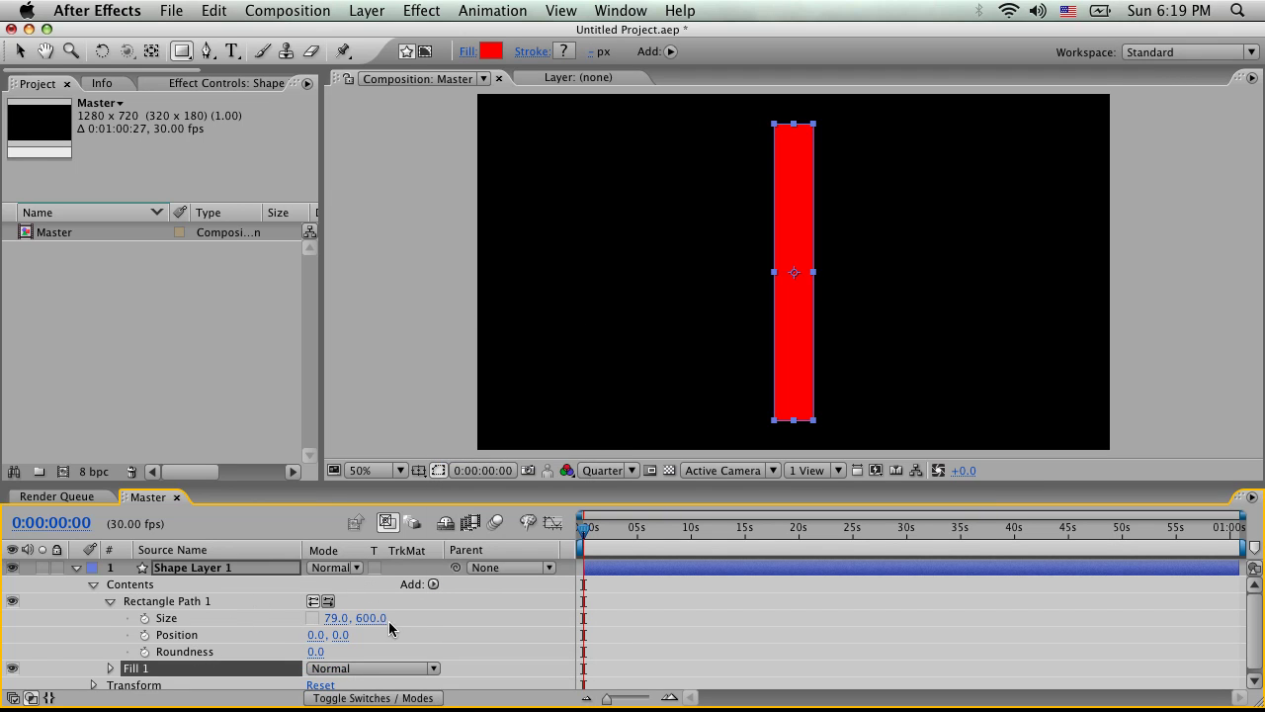
left_click(111, 669)
left_click(318, 663)
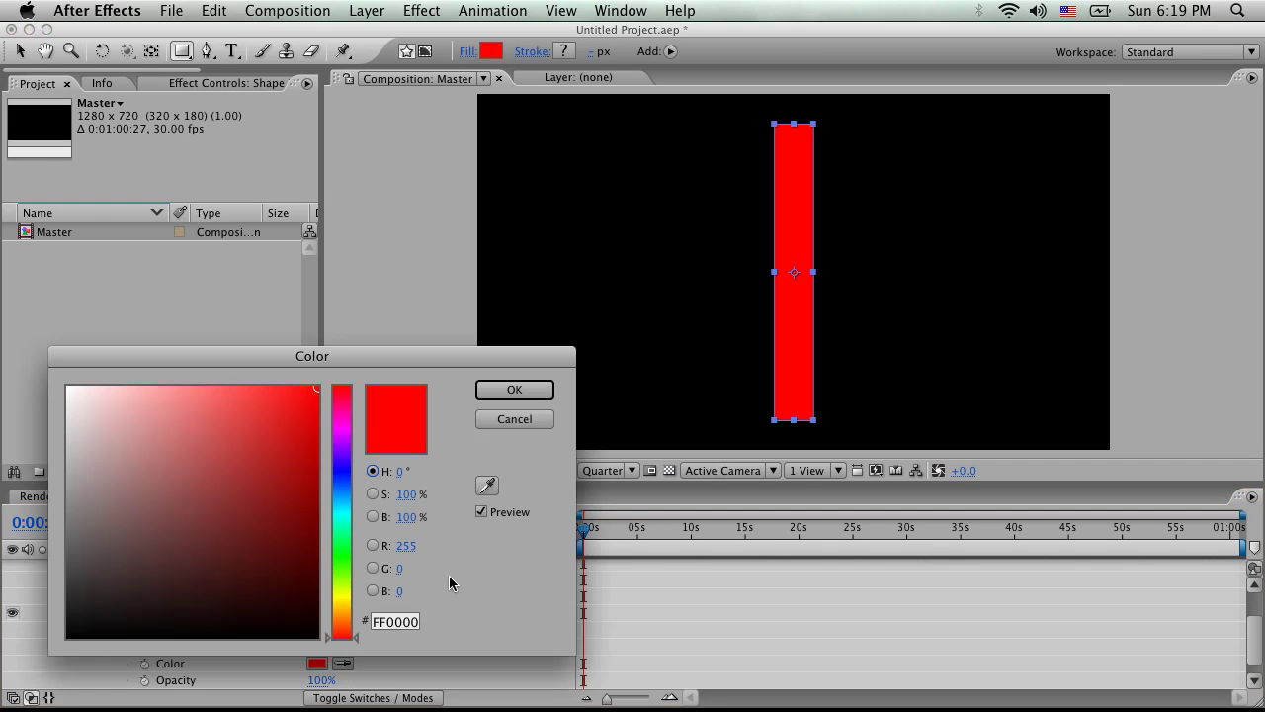
left_click_drag(222, 473, 48, 375)
left_click(514, 389)
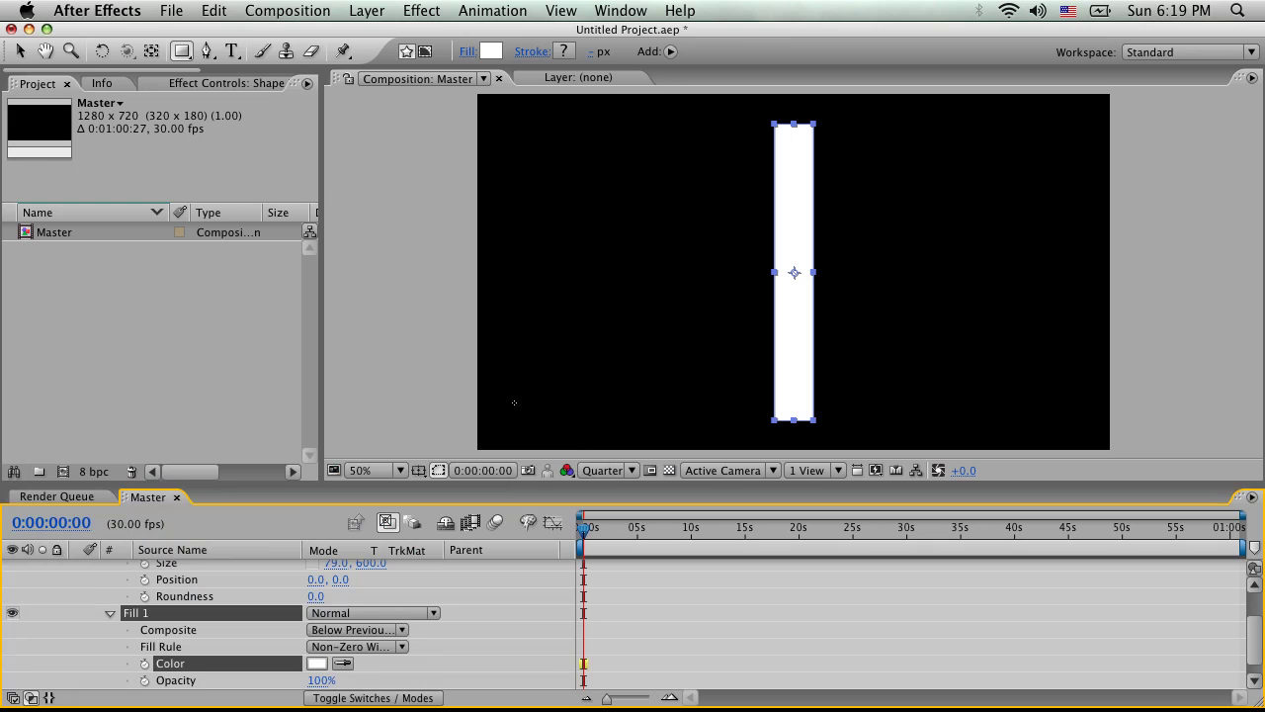
left_click(474, 580)
scroll(448, 592, "up", 3)
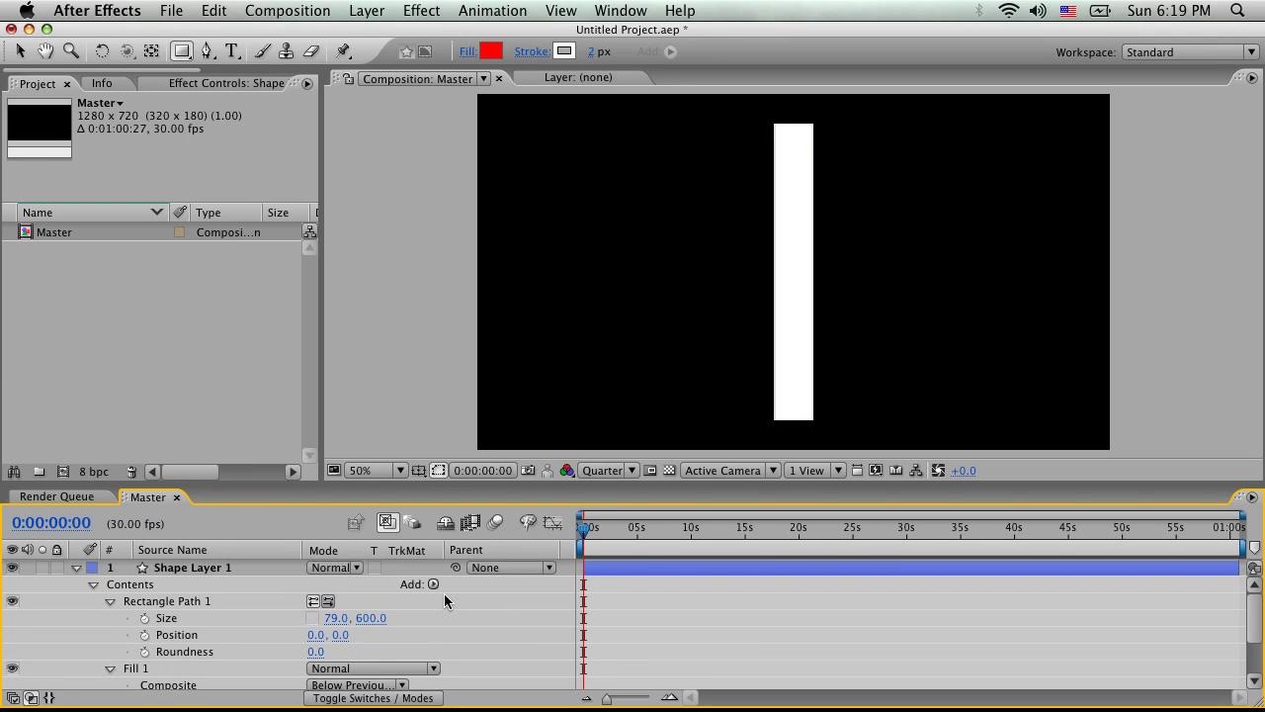
left_click(430, 584)
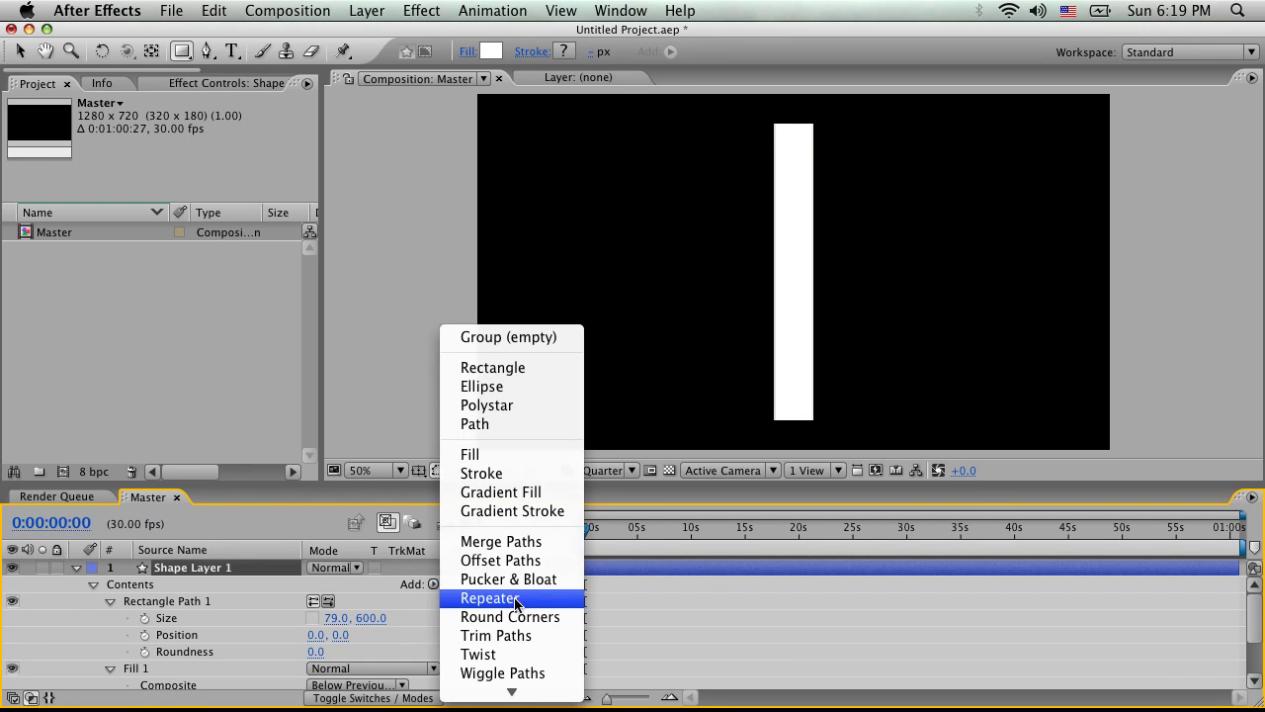
Add a Repeater to the bar and set its copies to 5, after trying 8.
left_click(488, 597)
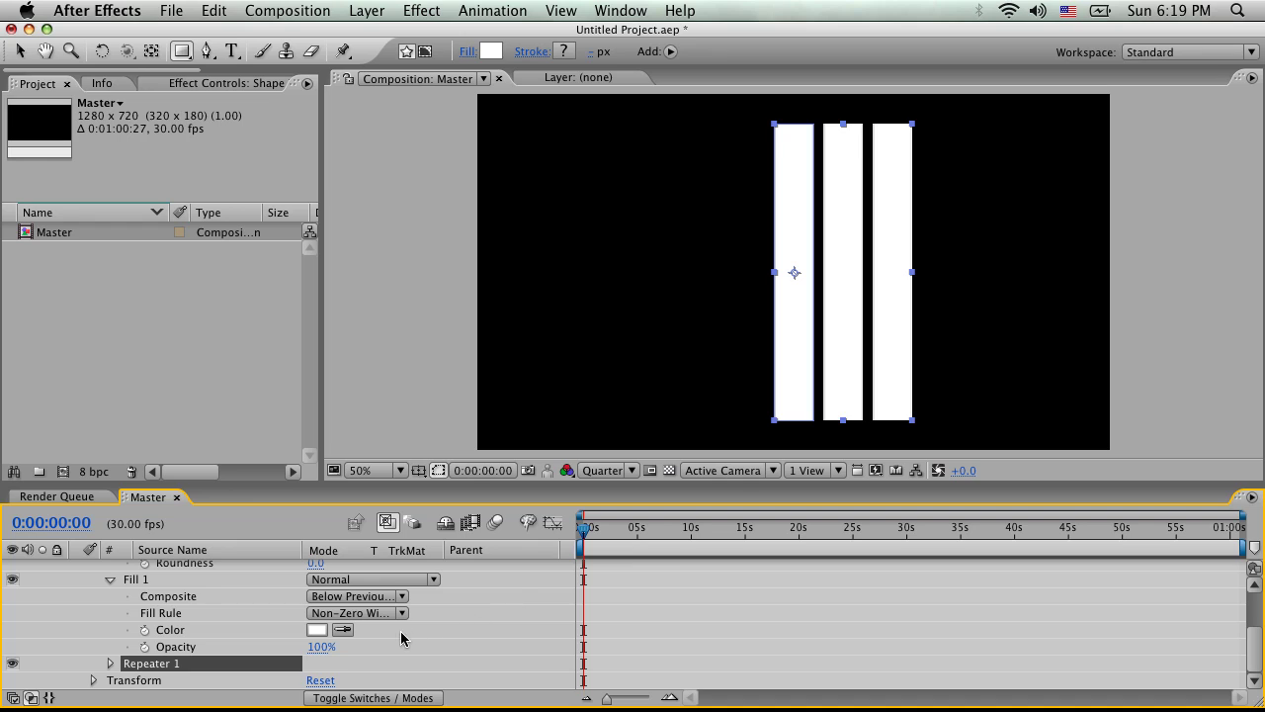
left_click(110, 664)
scroll(307, 649, "down", 2)
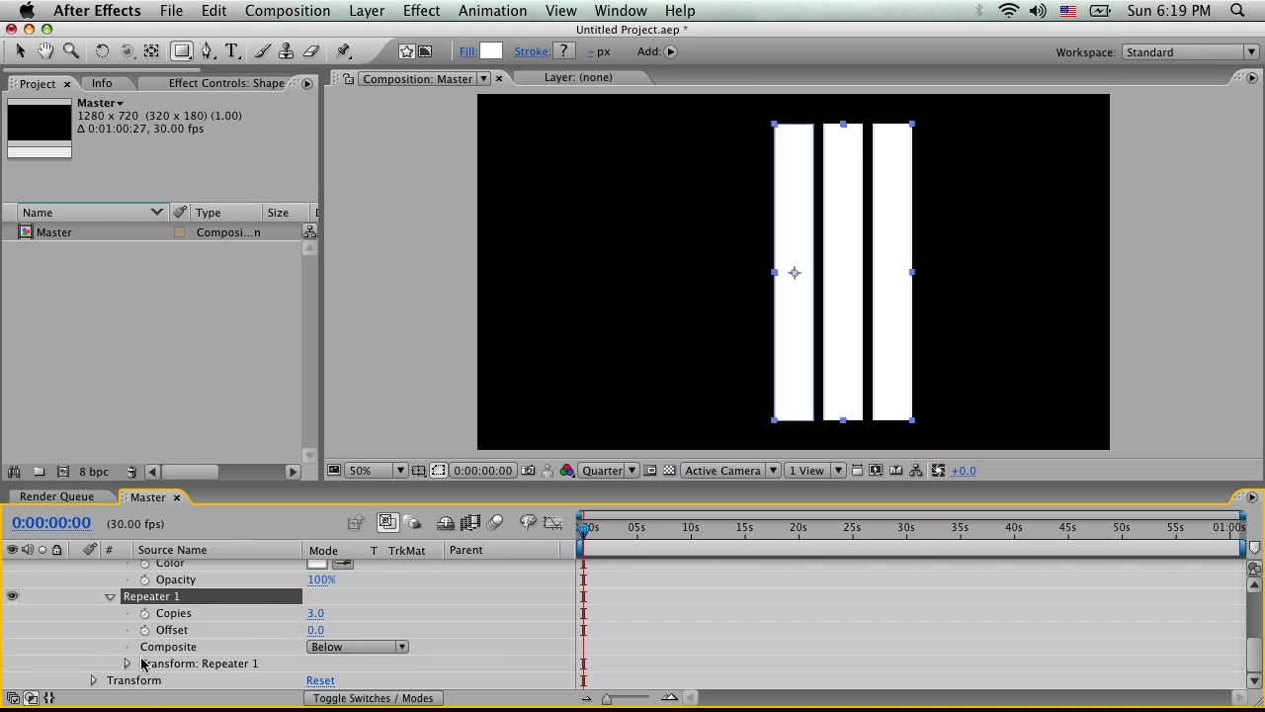
left_click(315, 613)
type("8")
key("Return")
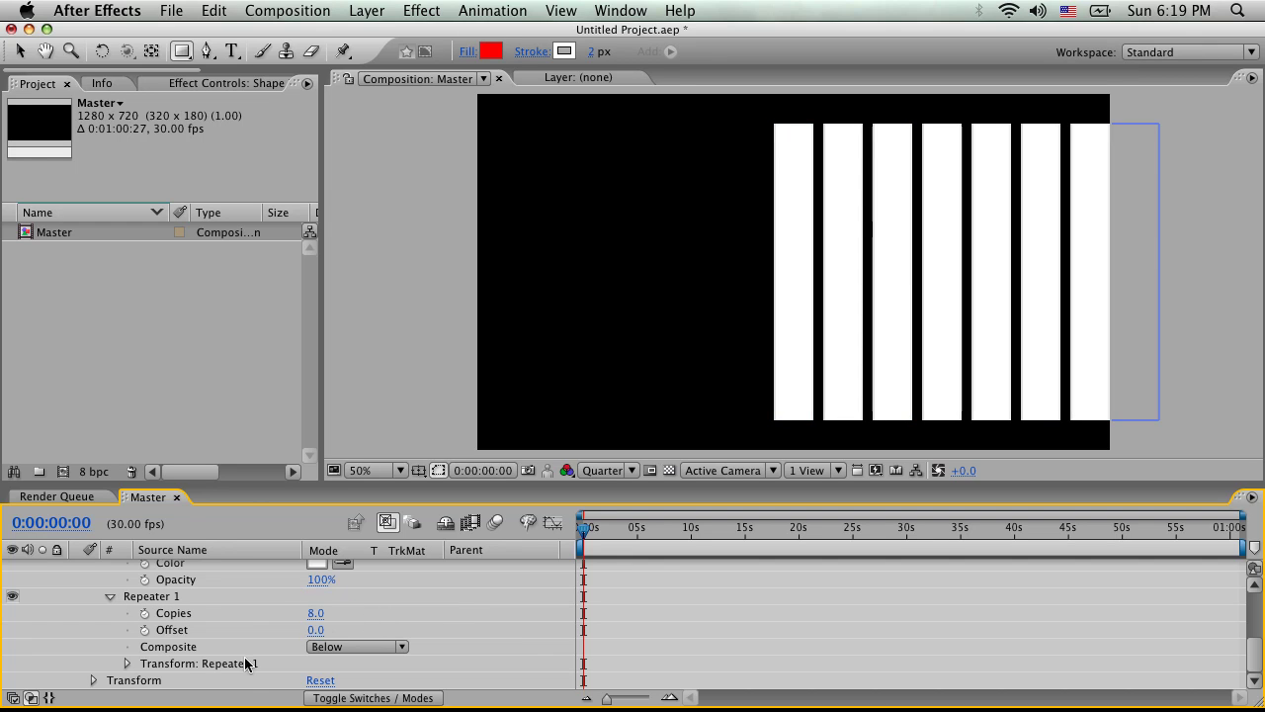
left_click(314, 613)
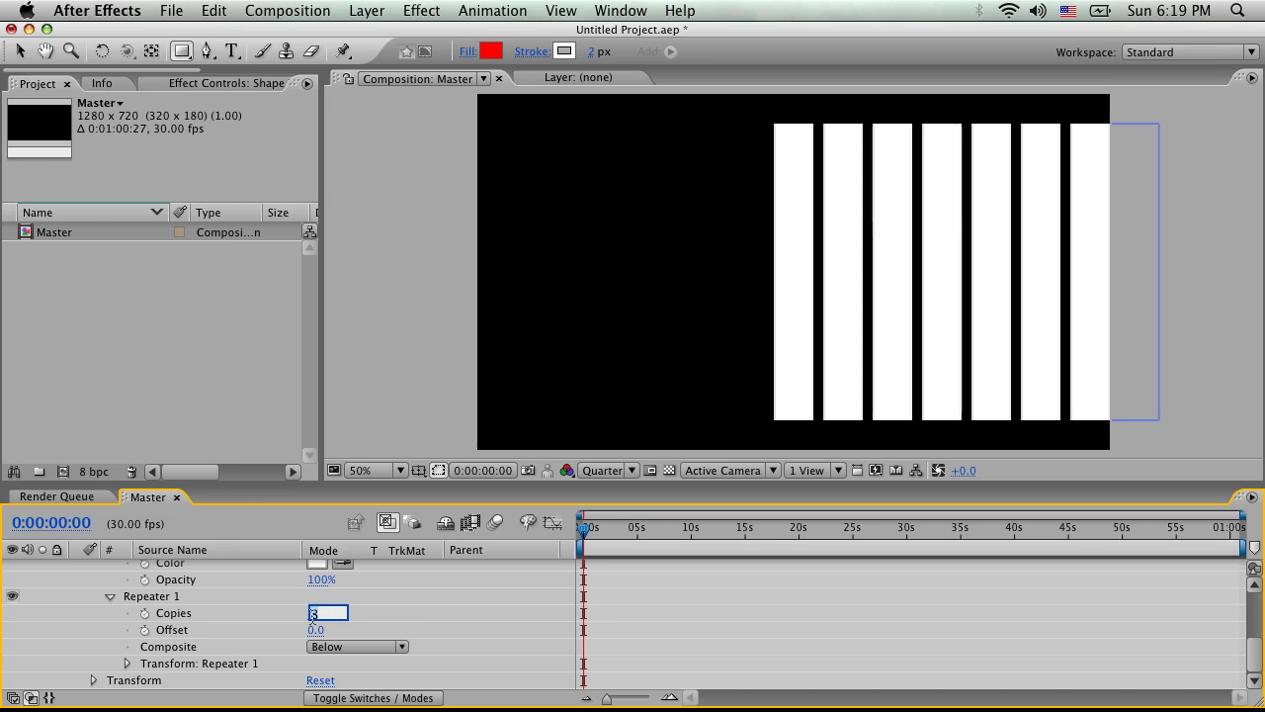
type("5")
key("Return")
Set the repeater's transform Position X to about 142 to spread the bars apart.
left_click(127, 663)
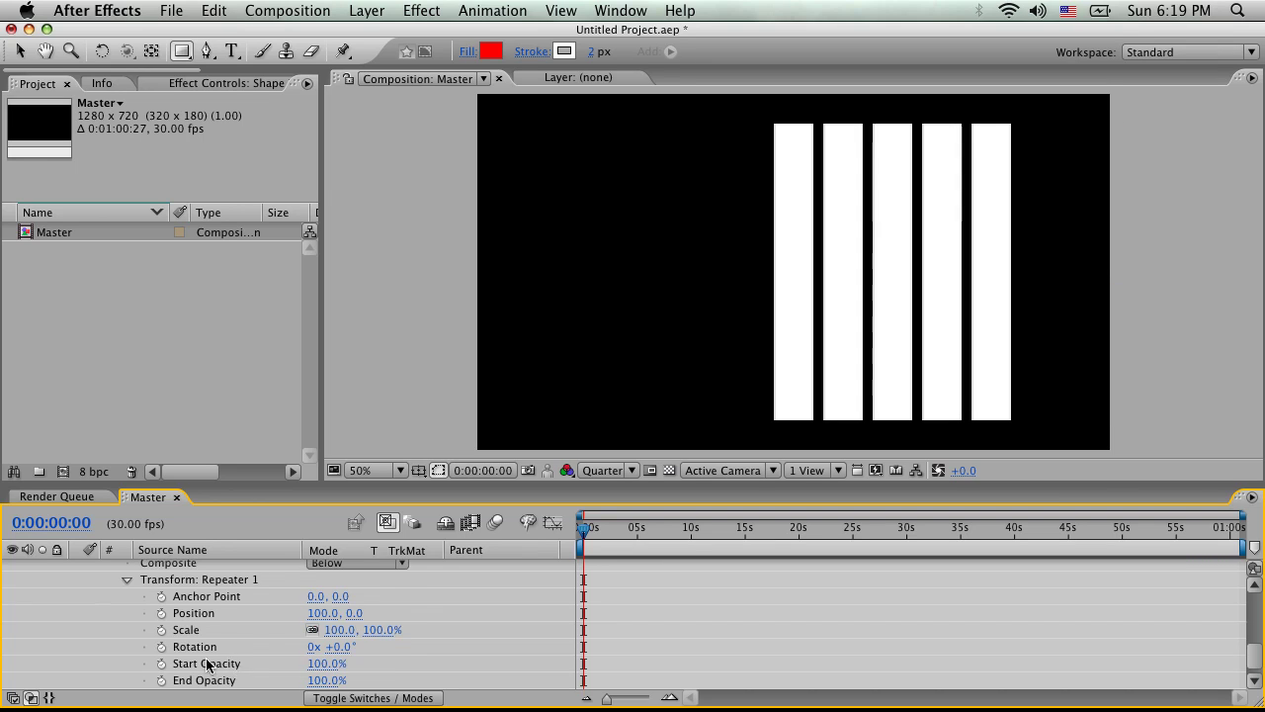
scroll(366, 649, "down", 1)
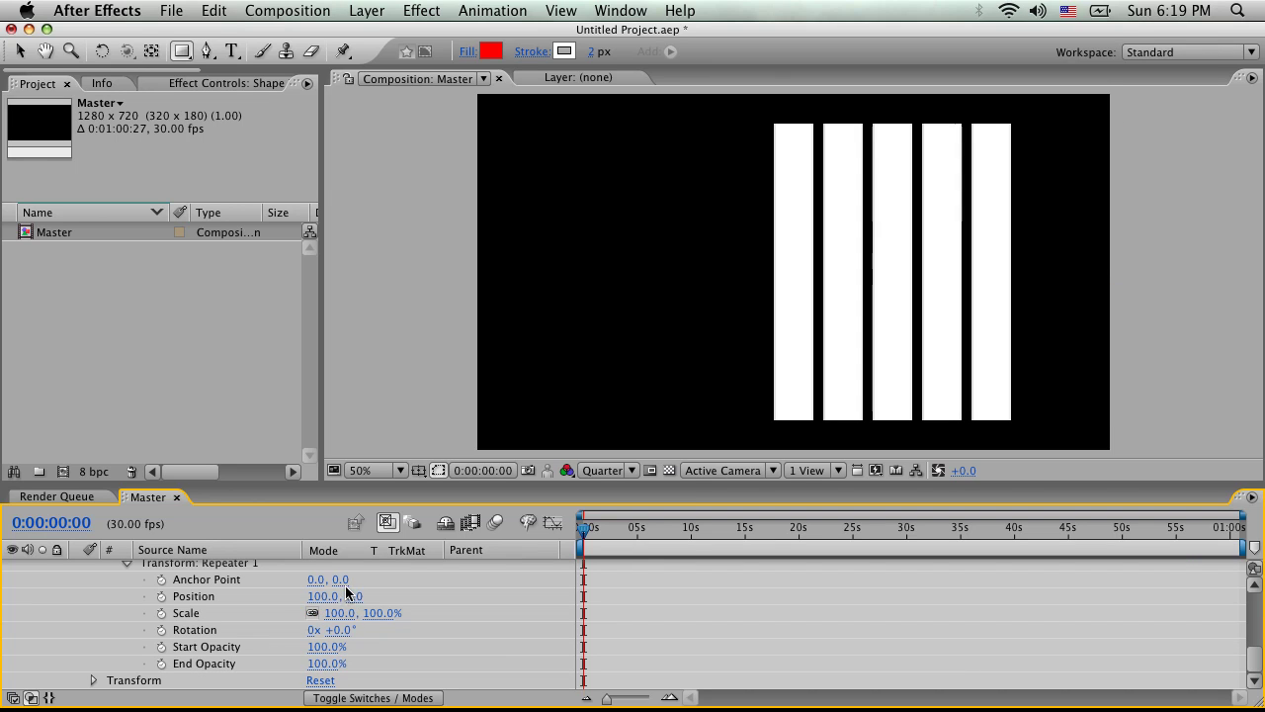
left_click_drag(330, 596, 369, 597)
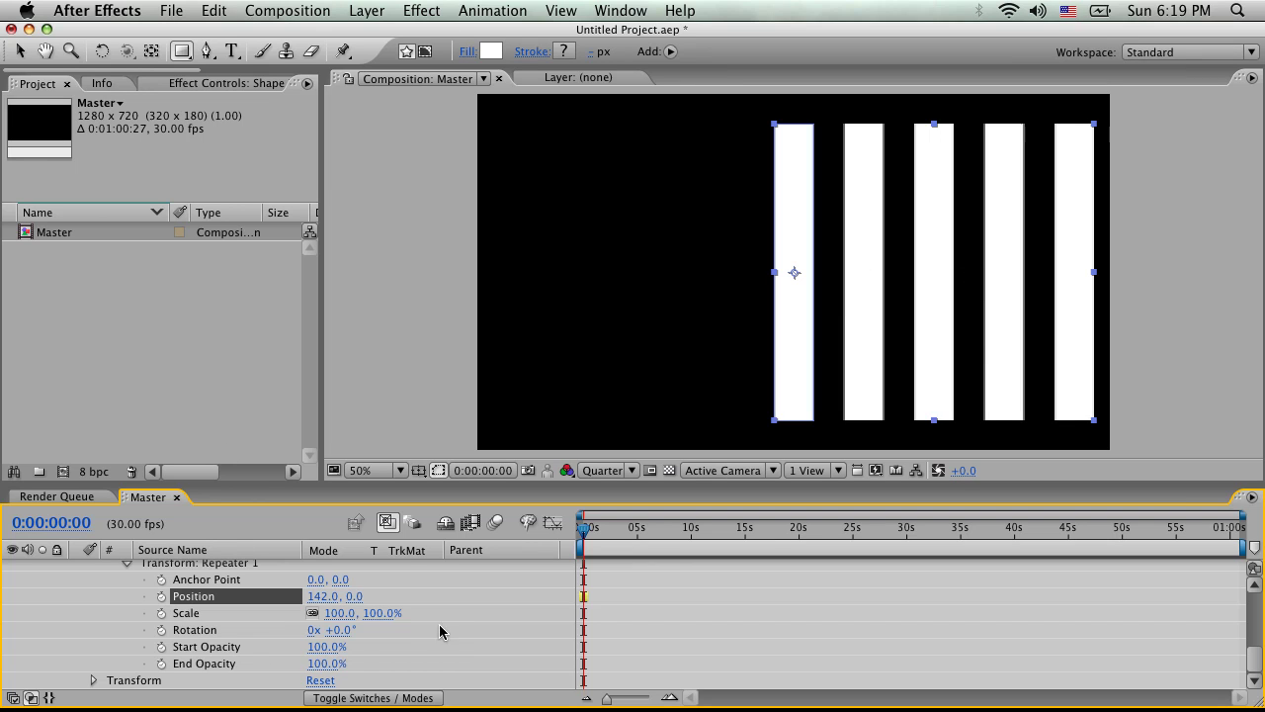
left_click(436, 593)
scroll(432, 603, "up", 5)
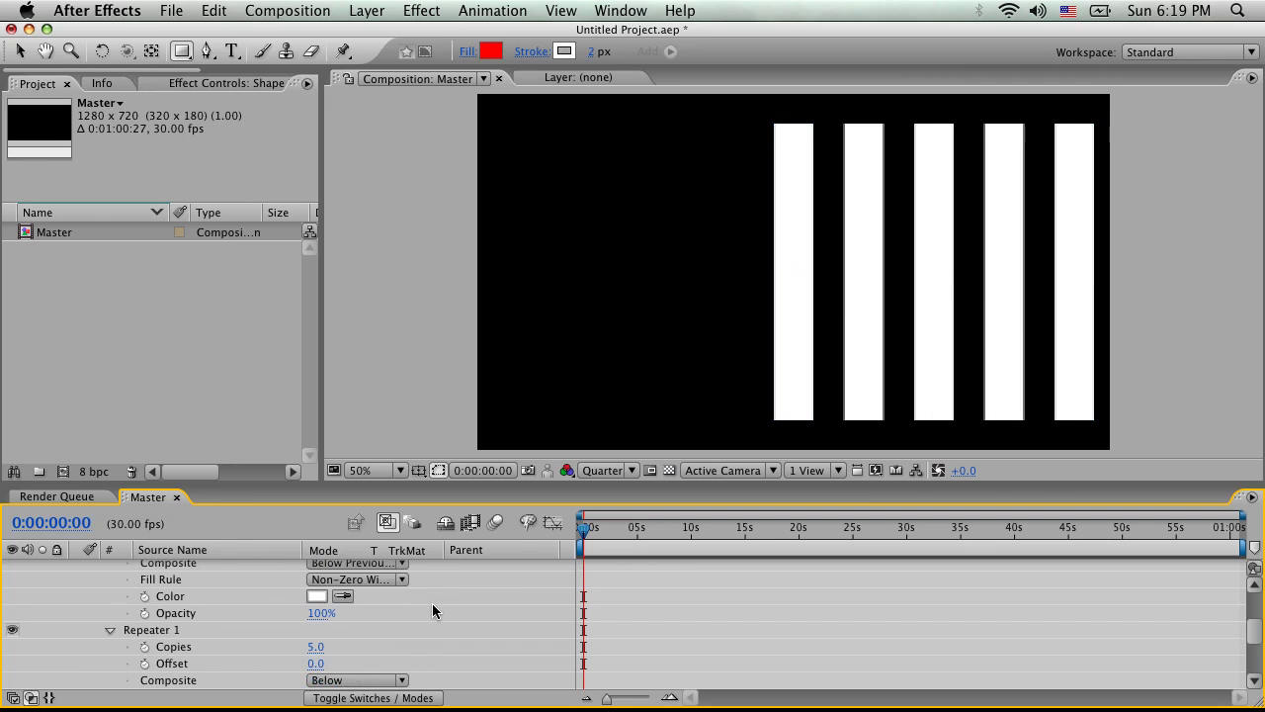
scroll(195, 646, "up", 3)
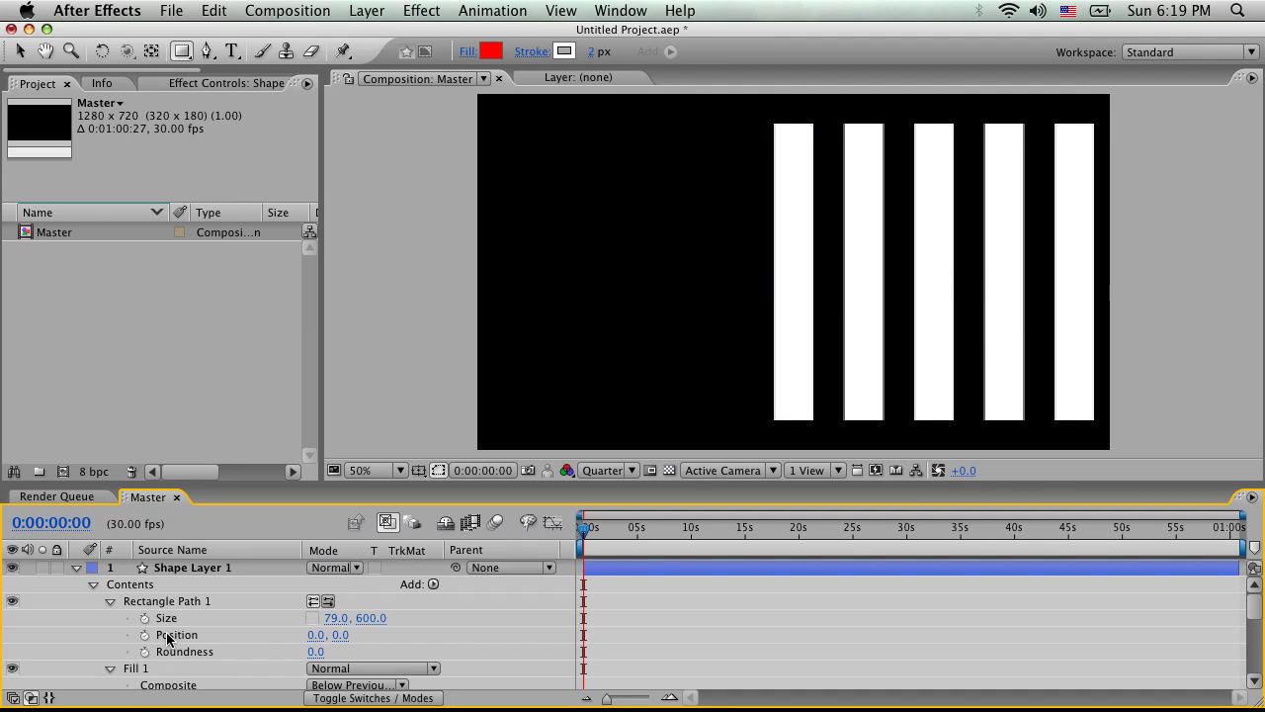
Add an Ellipse path and move it below Repeater 1.
left_click(110, 602)
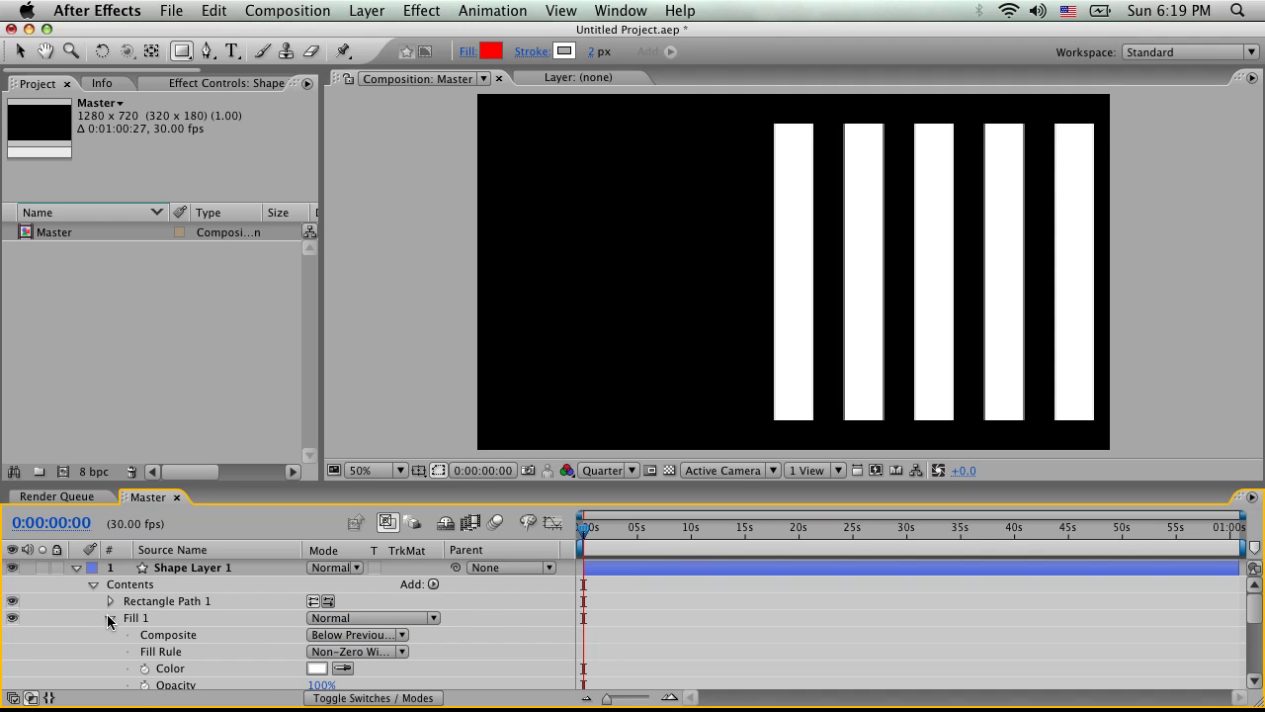
left_click(110, 618)
left_click(434, 584)
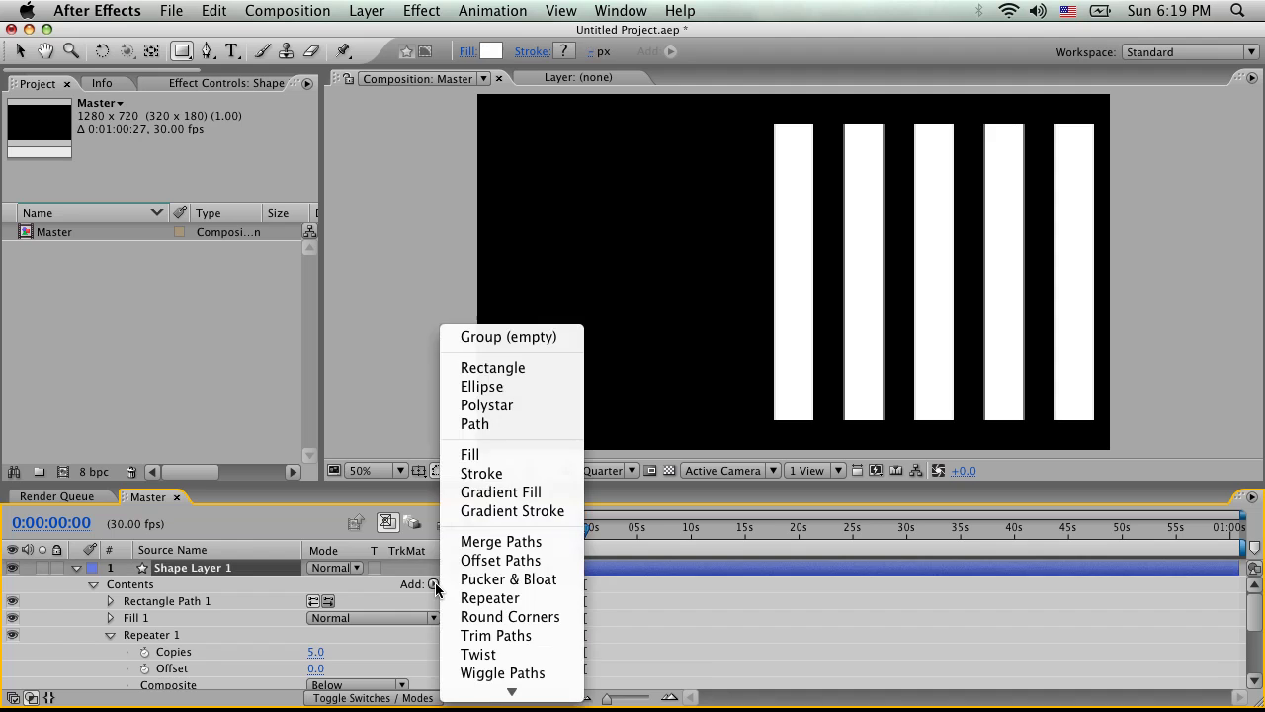
left_click(507, 387)
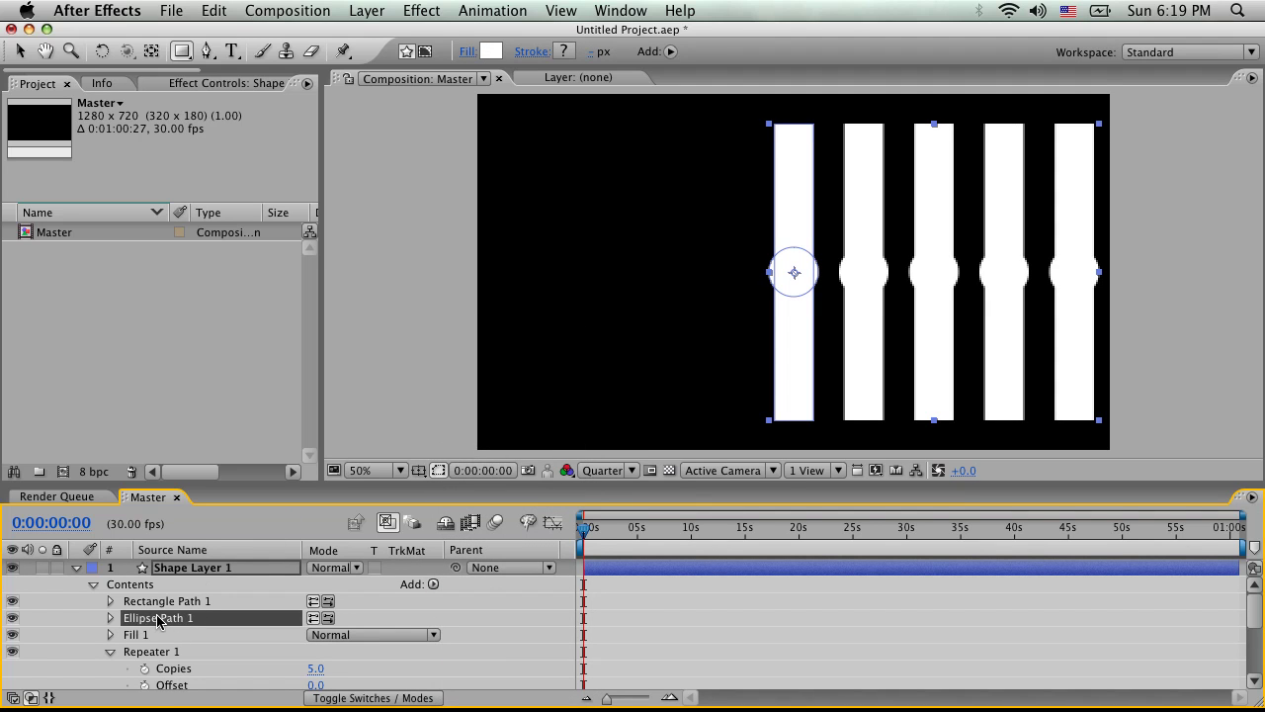
left_click(110, 651)
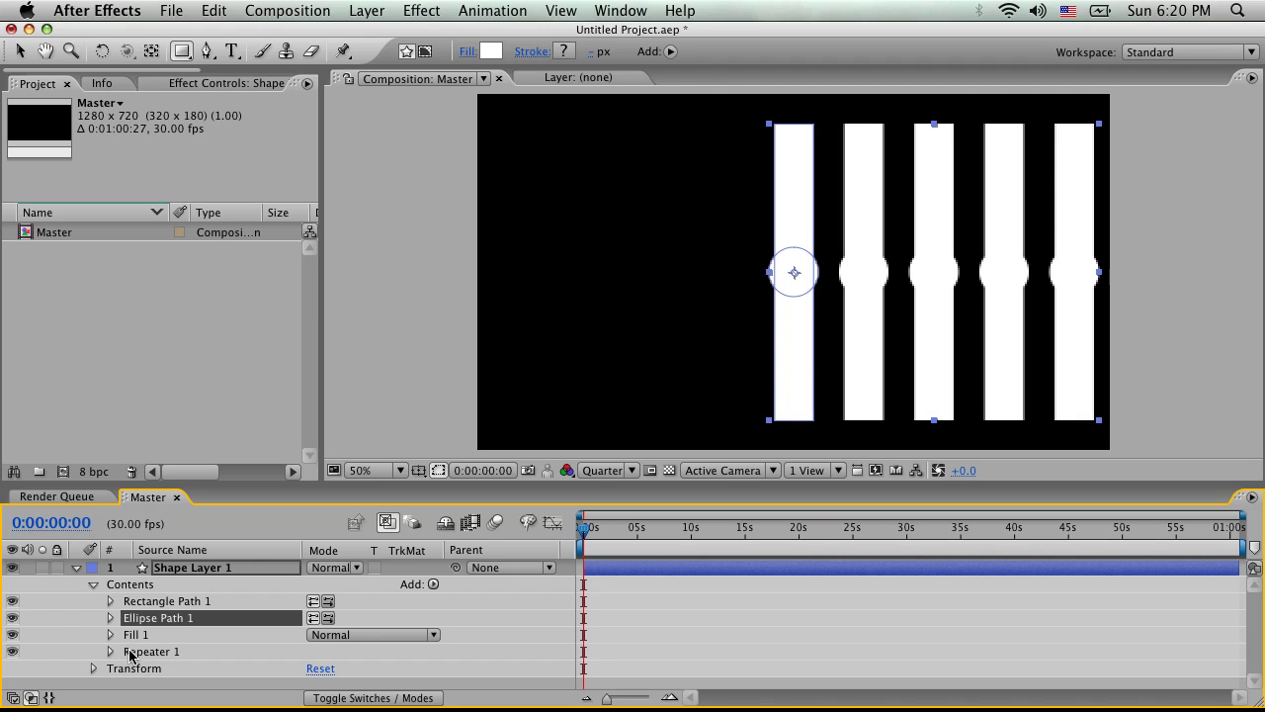
left_click_drag(145, 620, 144, 654)
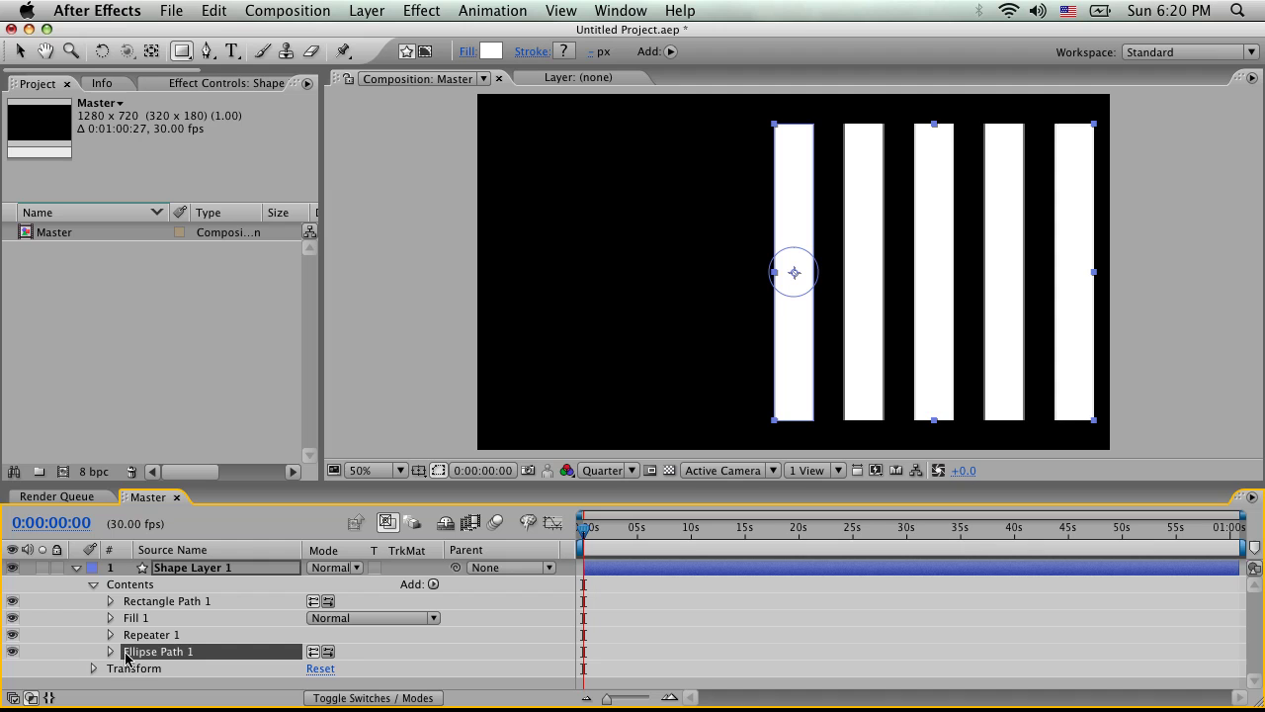
Set the ellipse size to 593 × 593 and add Merge Paths 1.
left_click(110, 651)
scroll(269, 646, "down", 1)
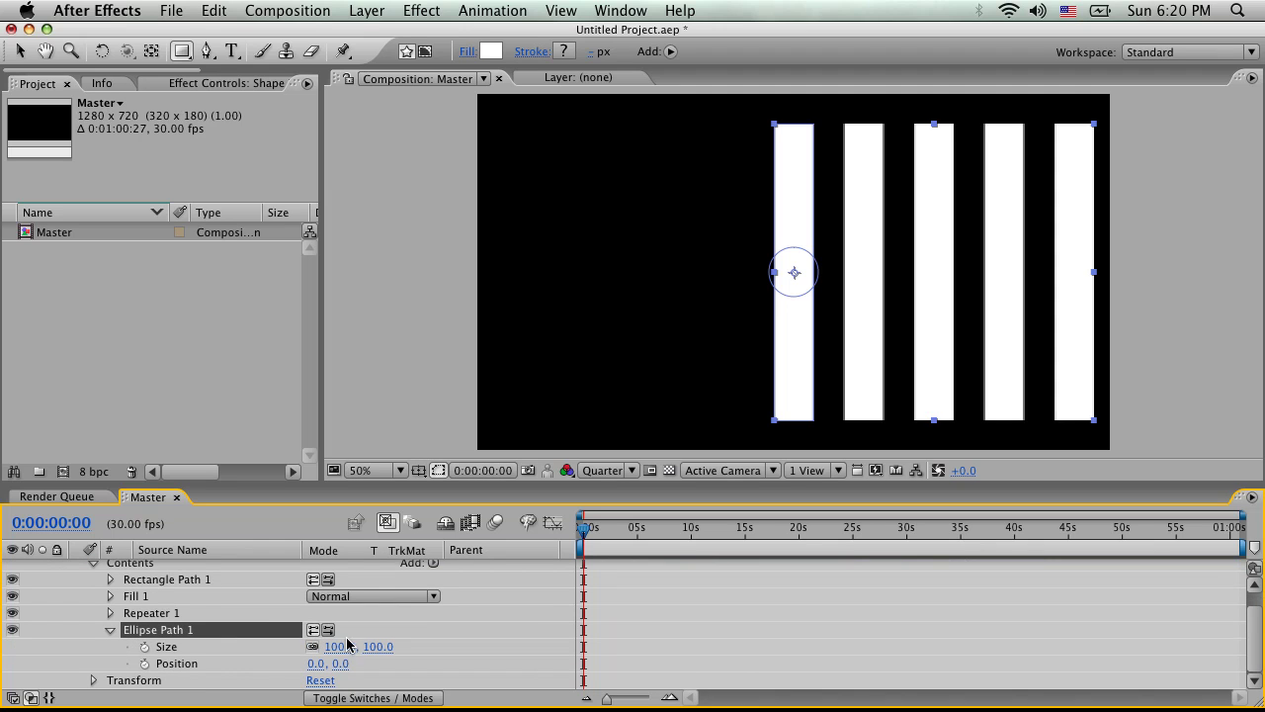
left_click_drag(339, 646, 813, 629)
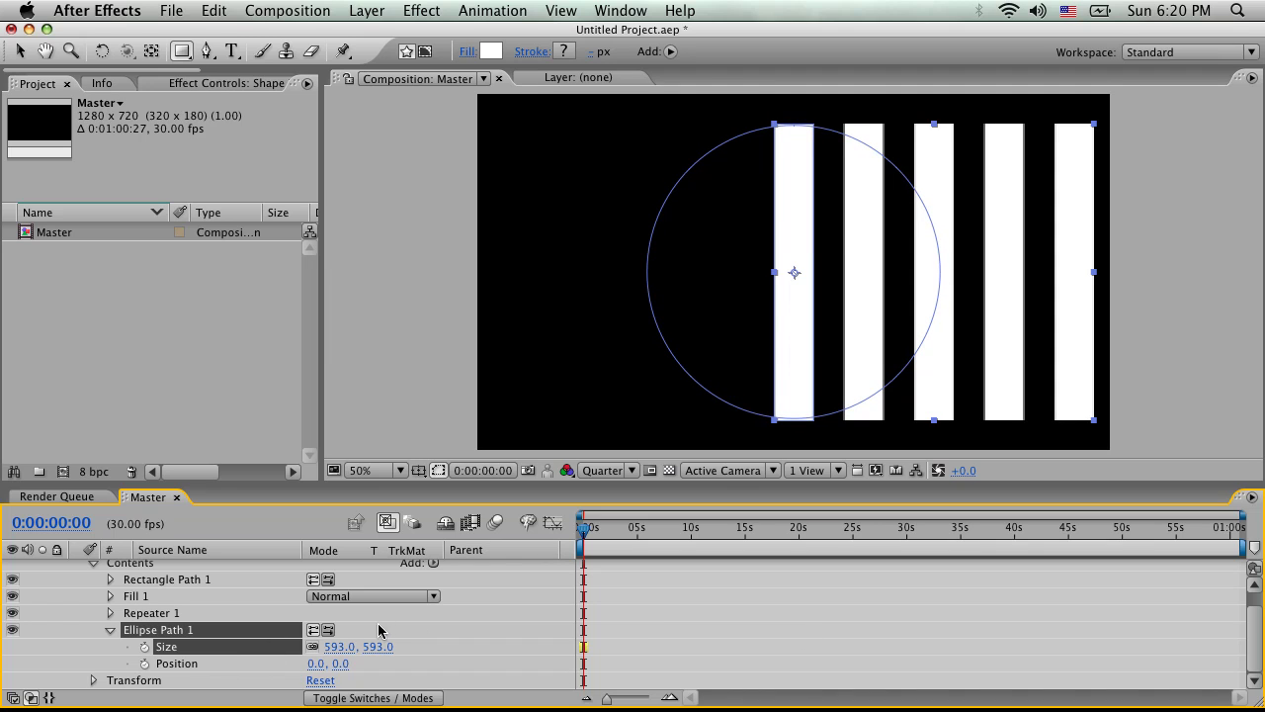
left_click(432, 563)
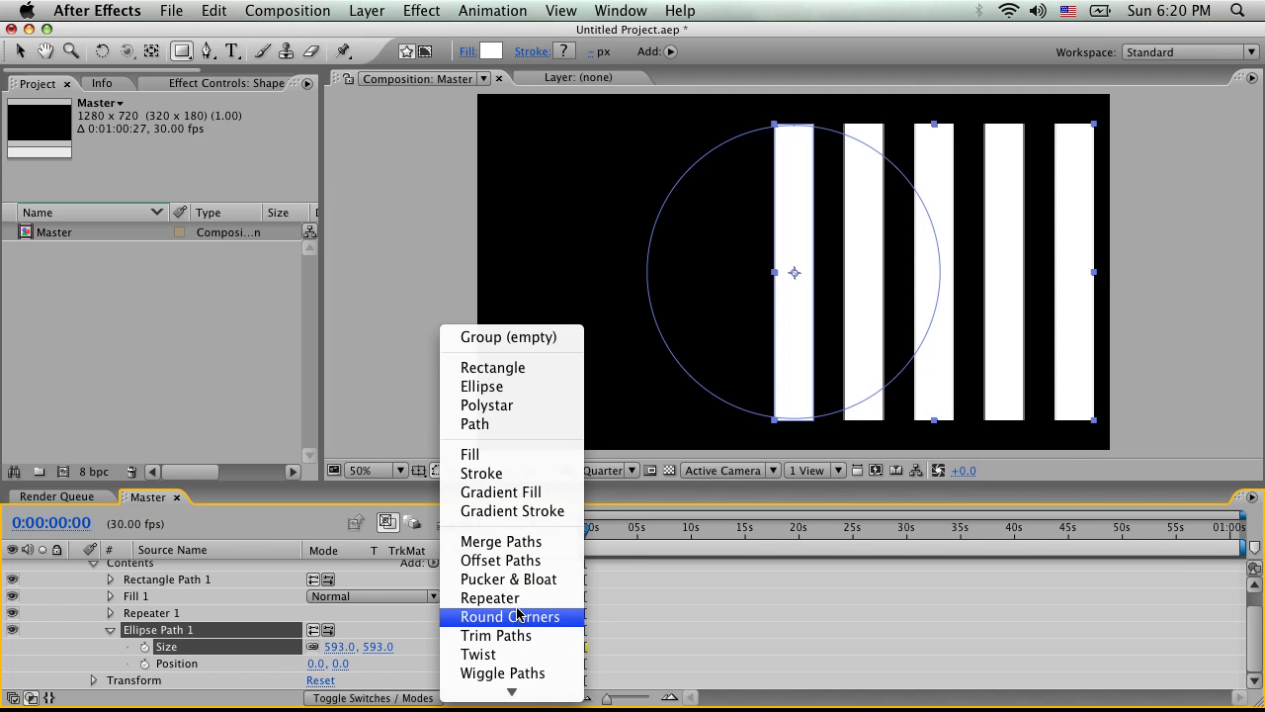
left_click(514, 547)
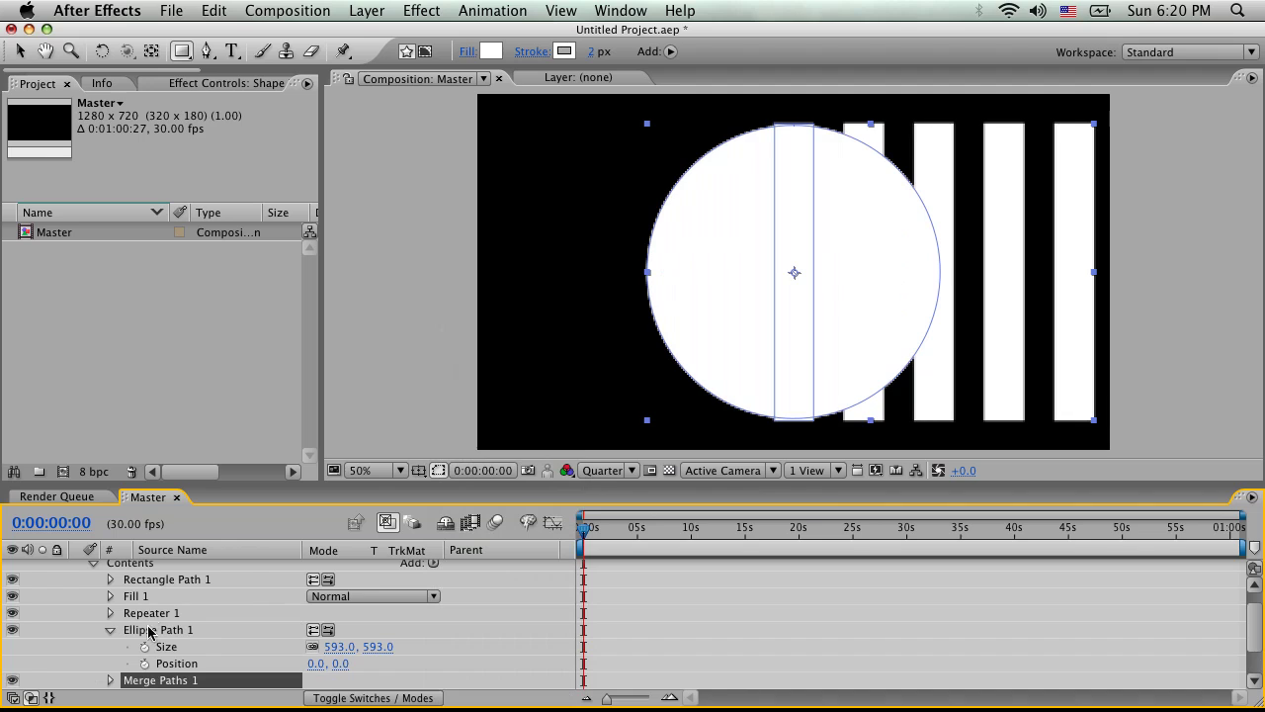
Move Merge Paths 1 above Ellipse Path 1 and set its mode to Merge.
left_click_drag(154, 680, 179, 642)
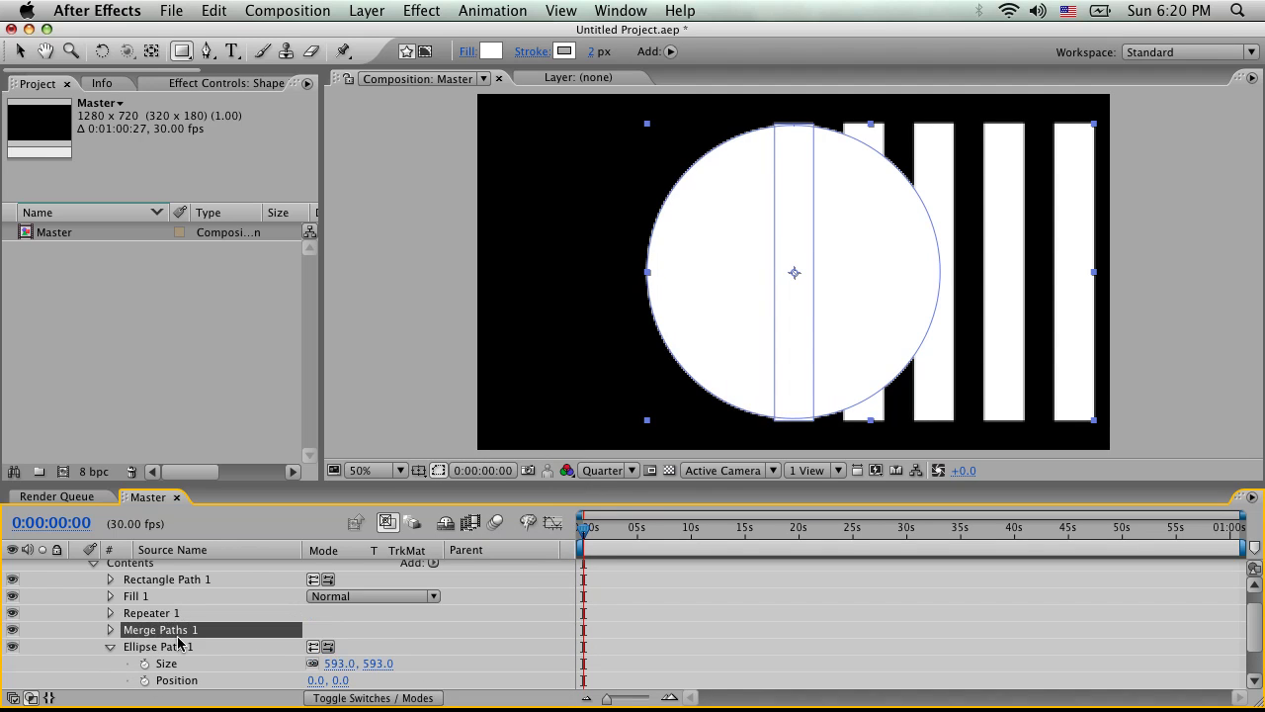
left_click(168, 646)
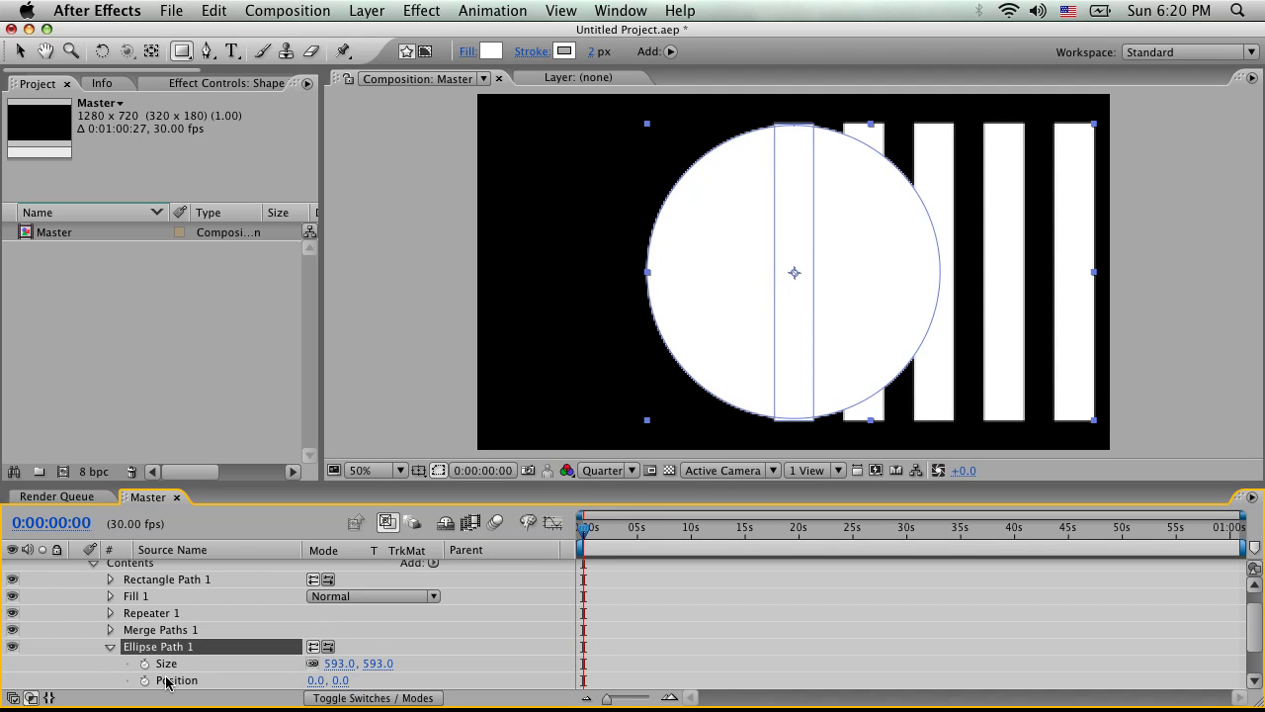
left_click(165, 635)
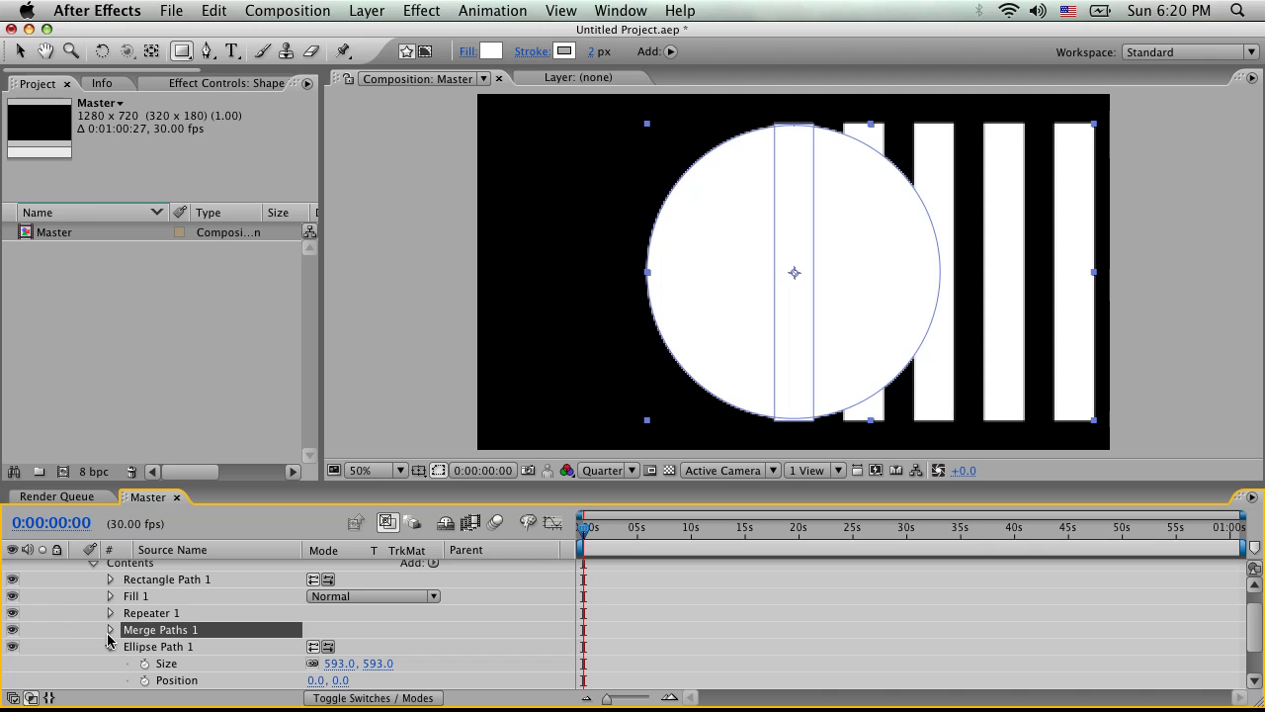
left_click(109, 631)
left_click(372, 644)
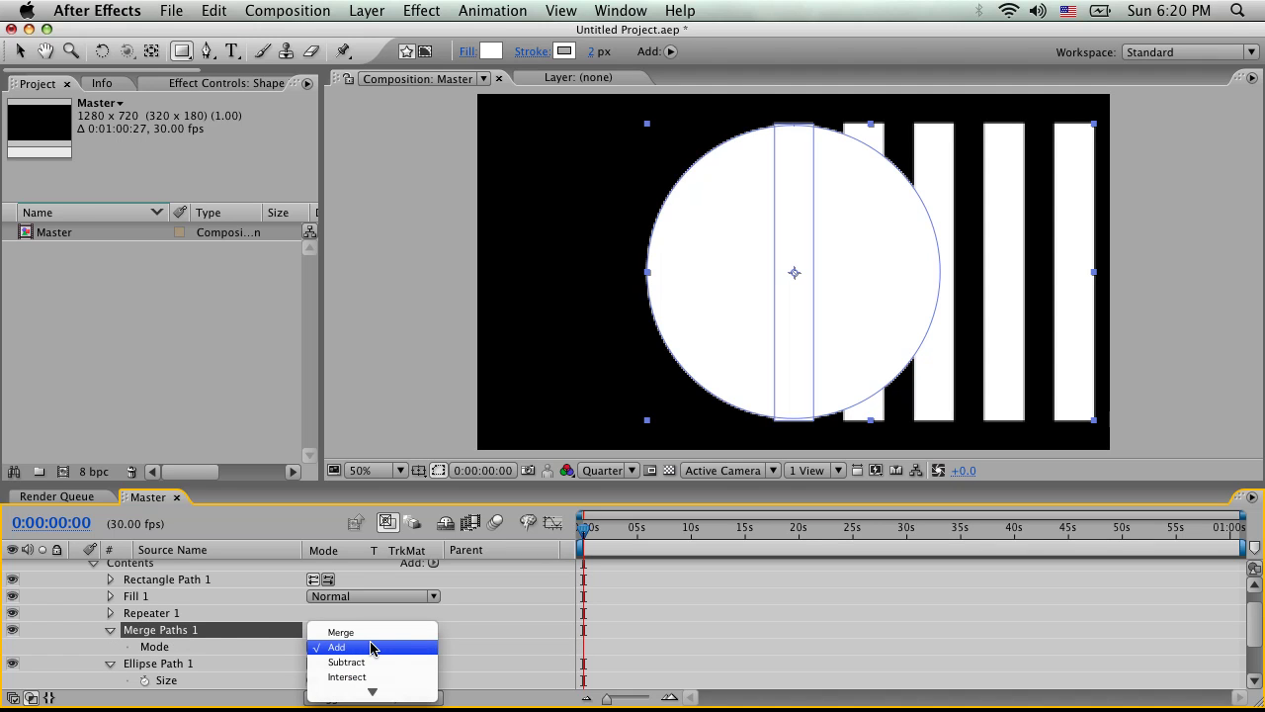
left_click(368, 632)
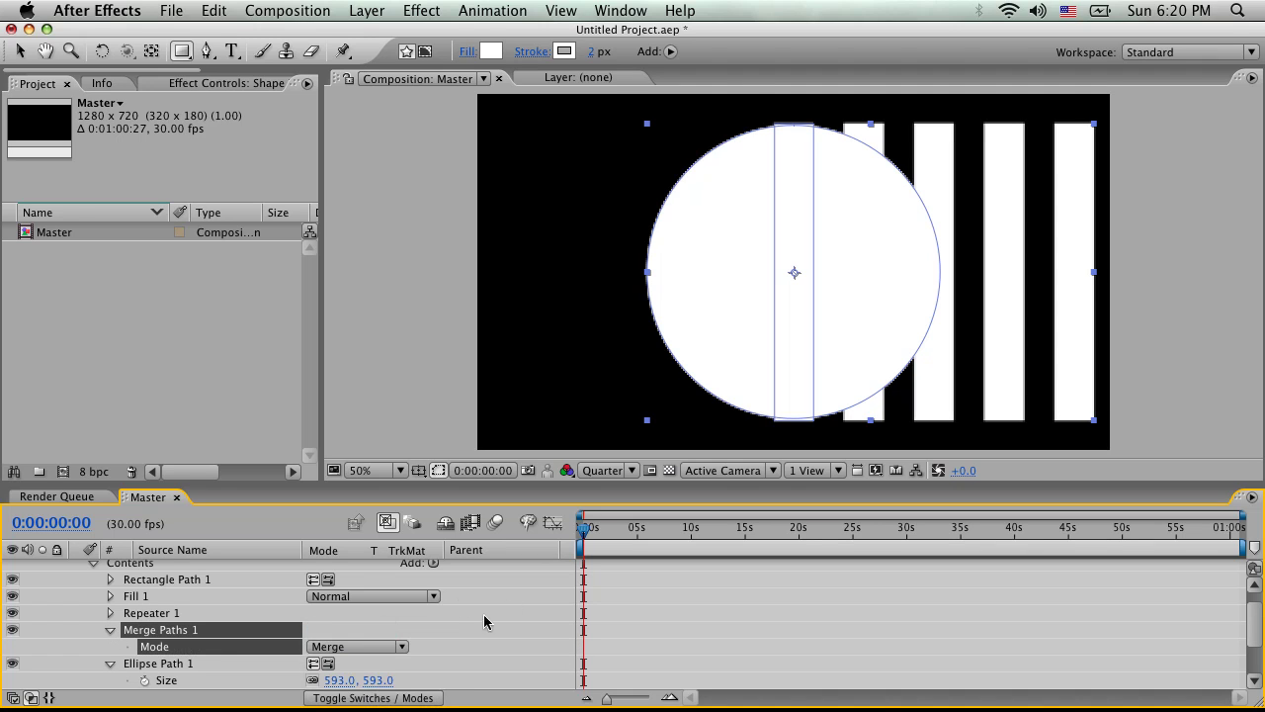
left_click(443, 629)
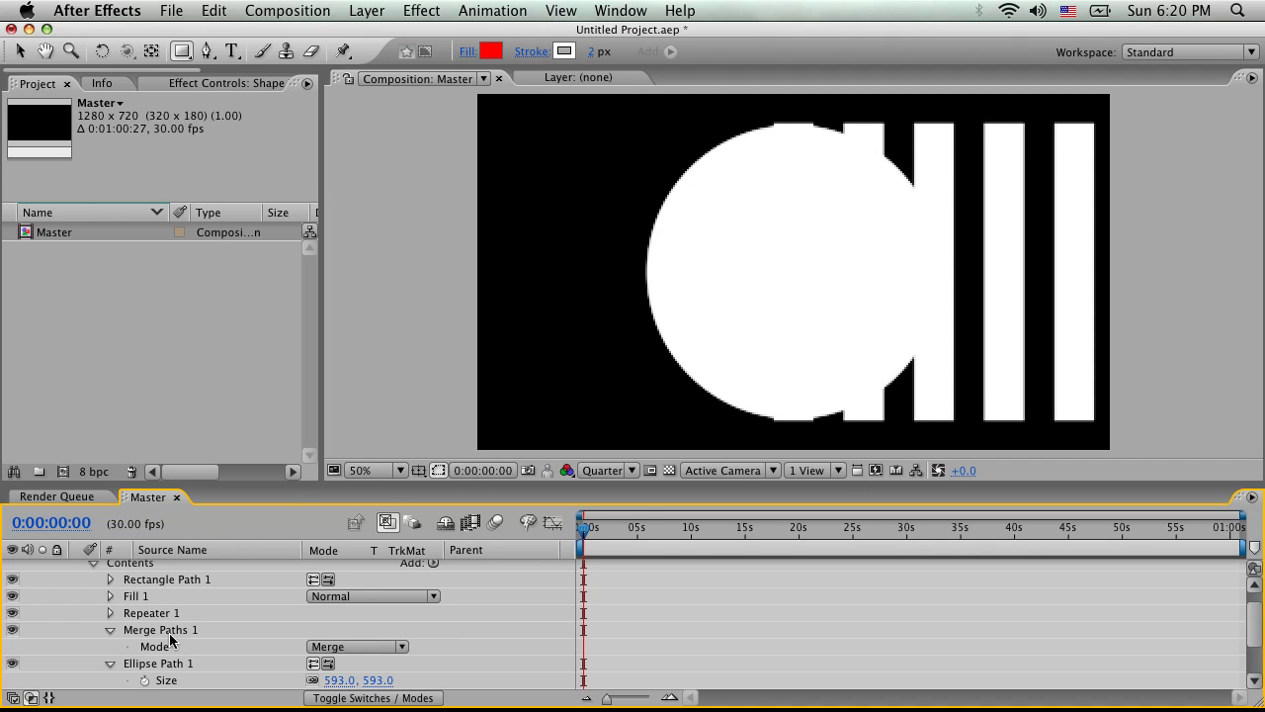
left_click(111, 630)
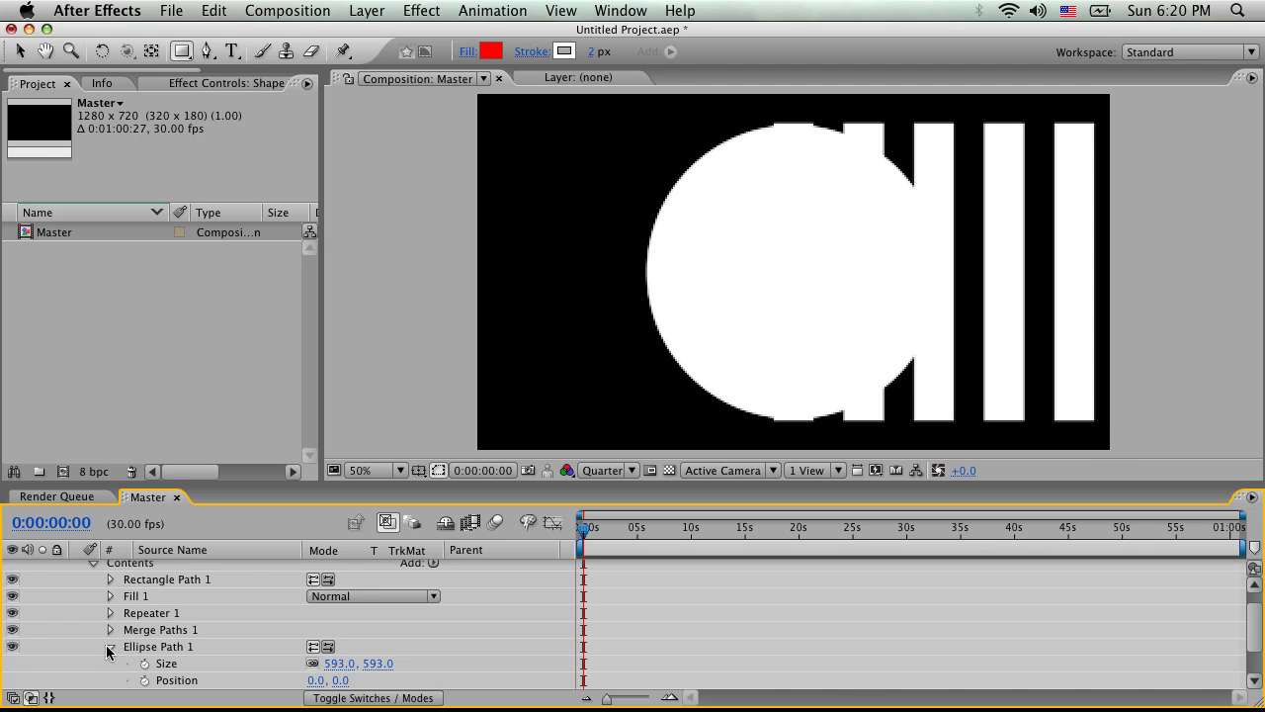
Add Merge Paths 2 below the ellipse path and delete the shape's stroke.
left_click(110, 648)
left_click(148, 647)
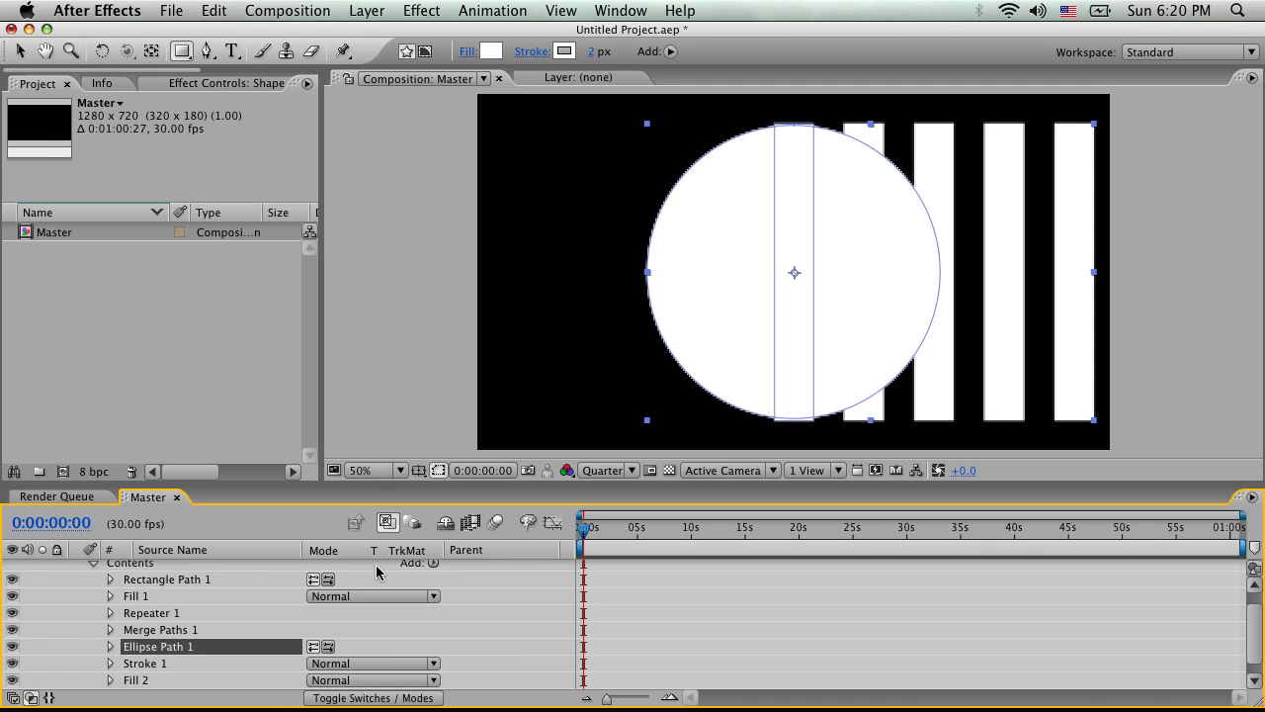
left_click(432, 563)
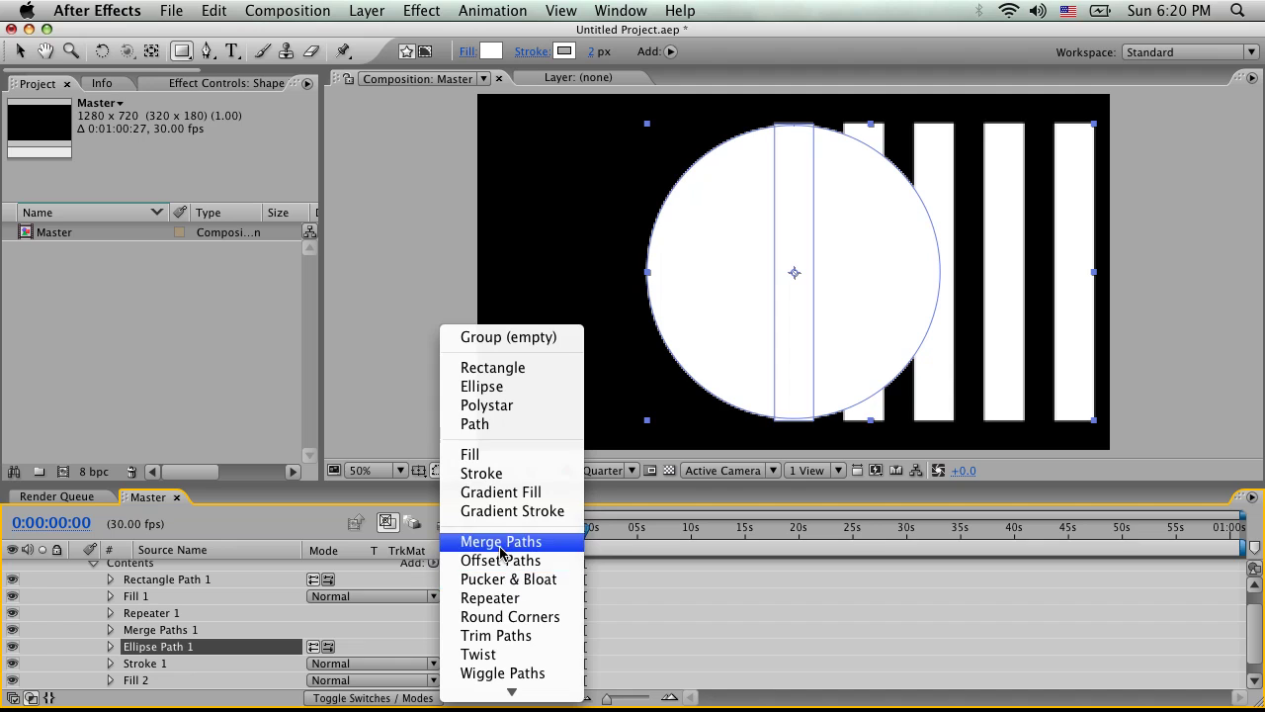
left_click(523, 534)
mouse_move(158, 650)
left_mouse_down()
mouse_move(161, 680)
mouse_move(165, 648)
left_mouse_up()
left_click(165, 648)
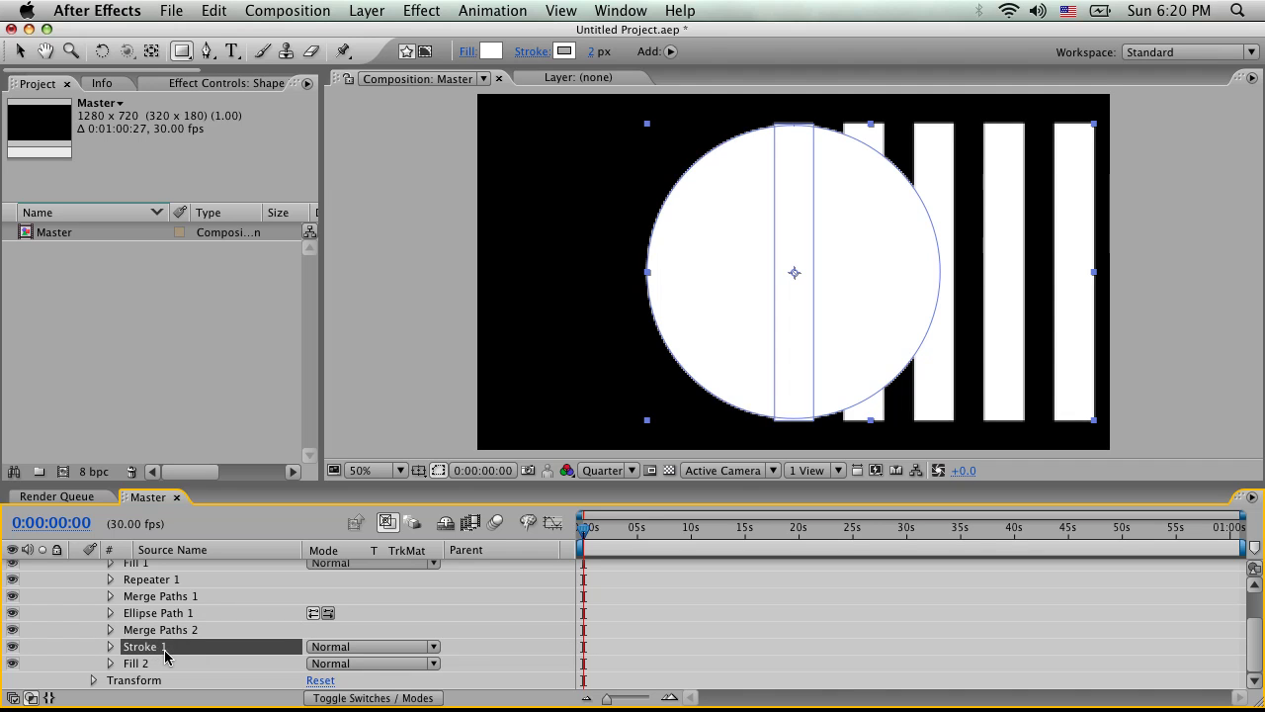
key("Delete")
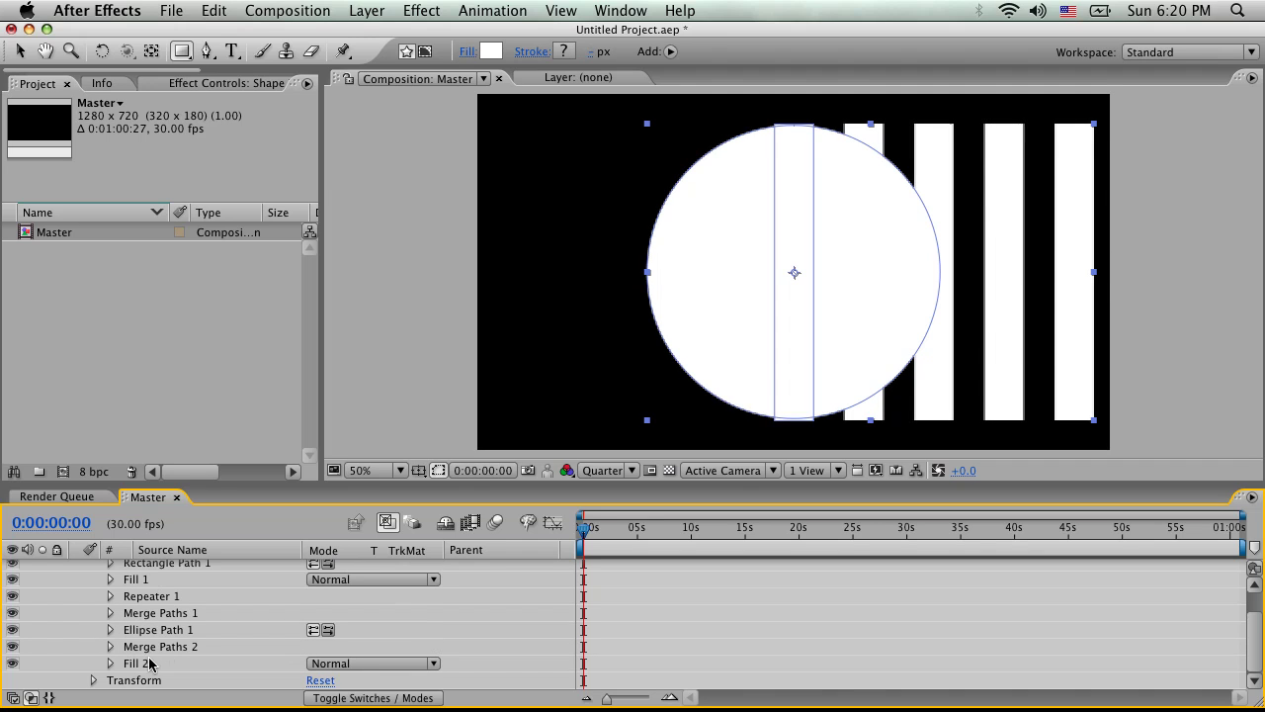
Set Fill 2's color to red.
left_click(147, 665)
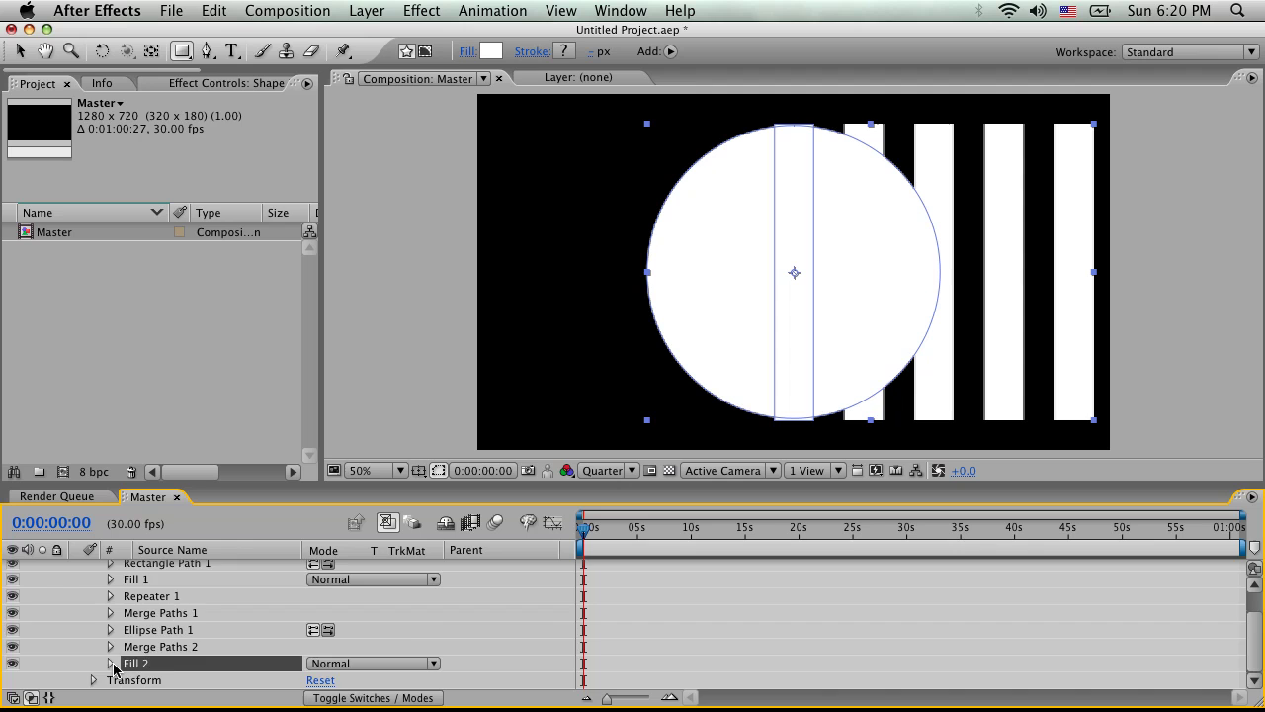
left_click(110, 663)
left_click(320, 648)
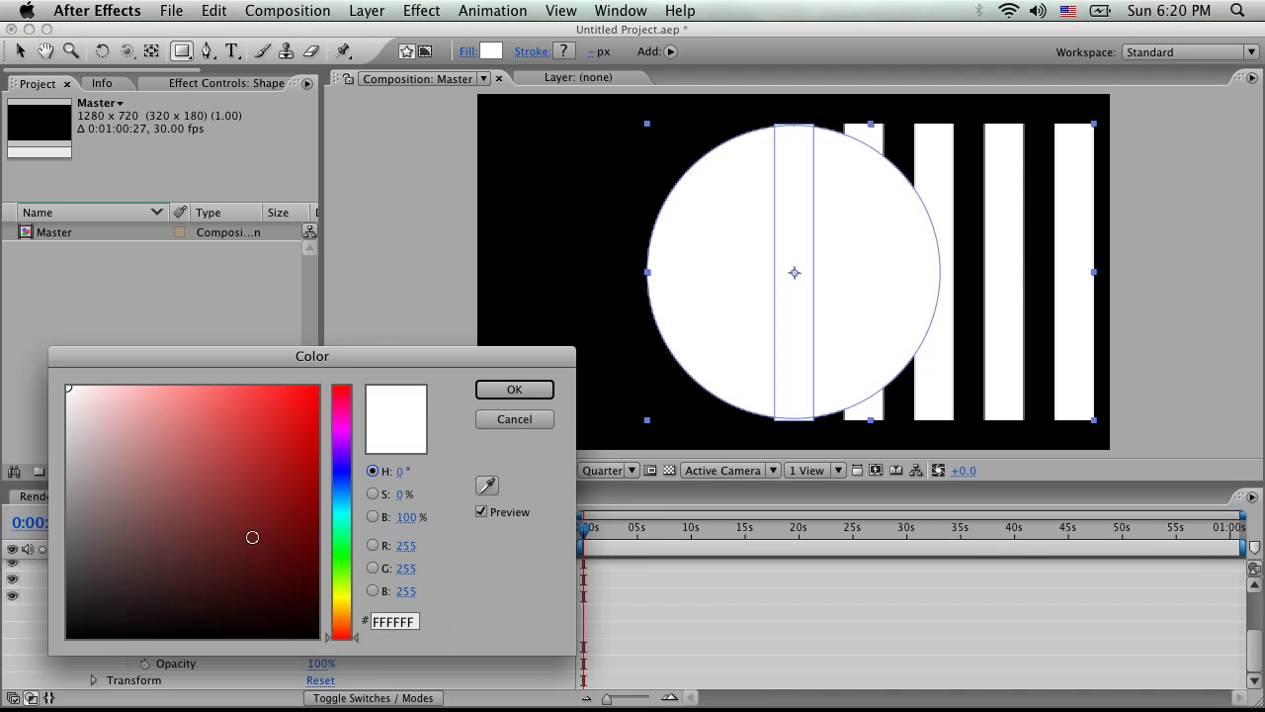
left_click_drag(252, 537, 392, 330)
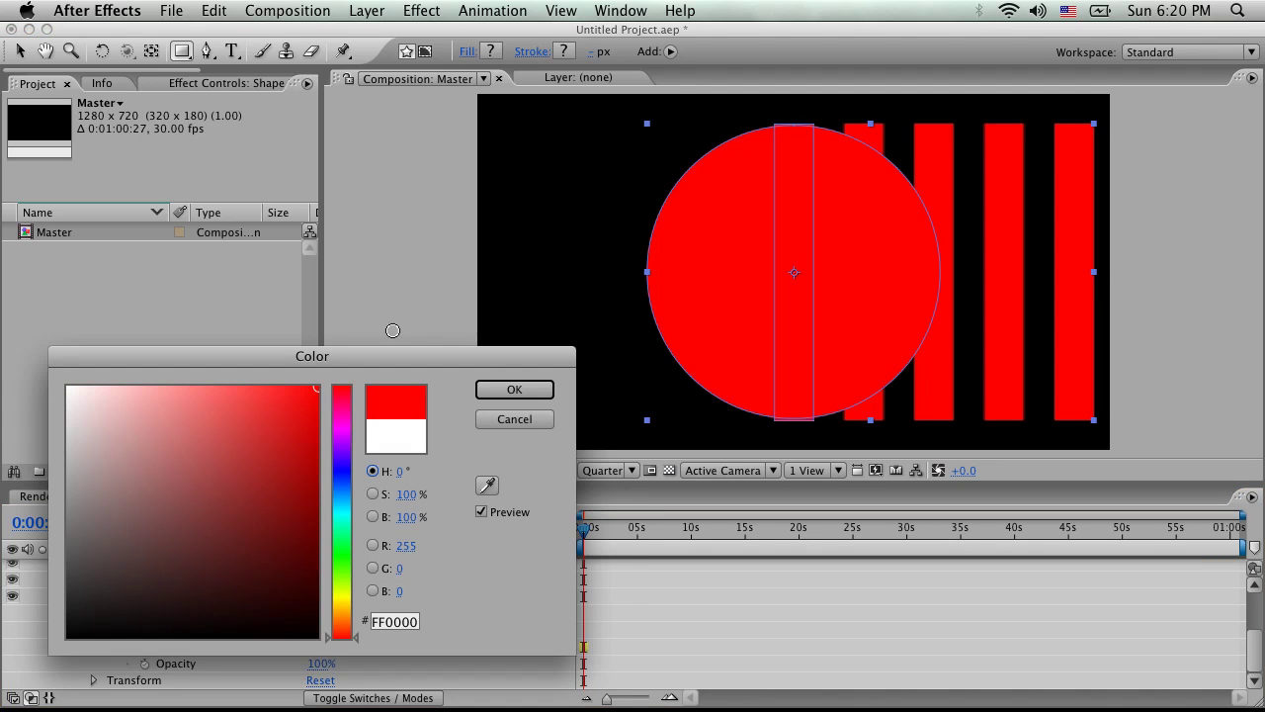
left_click(508, 389)
scroll(282, 641, "up", 2)
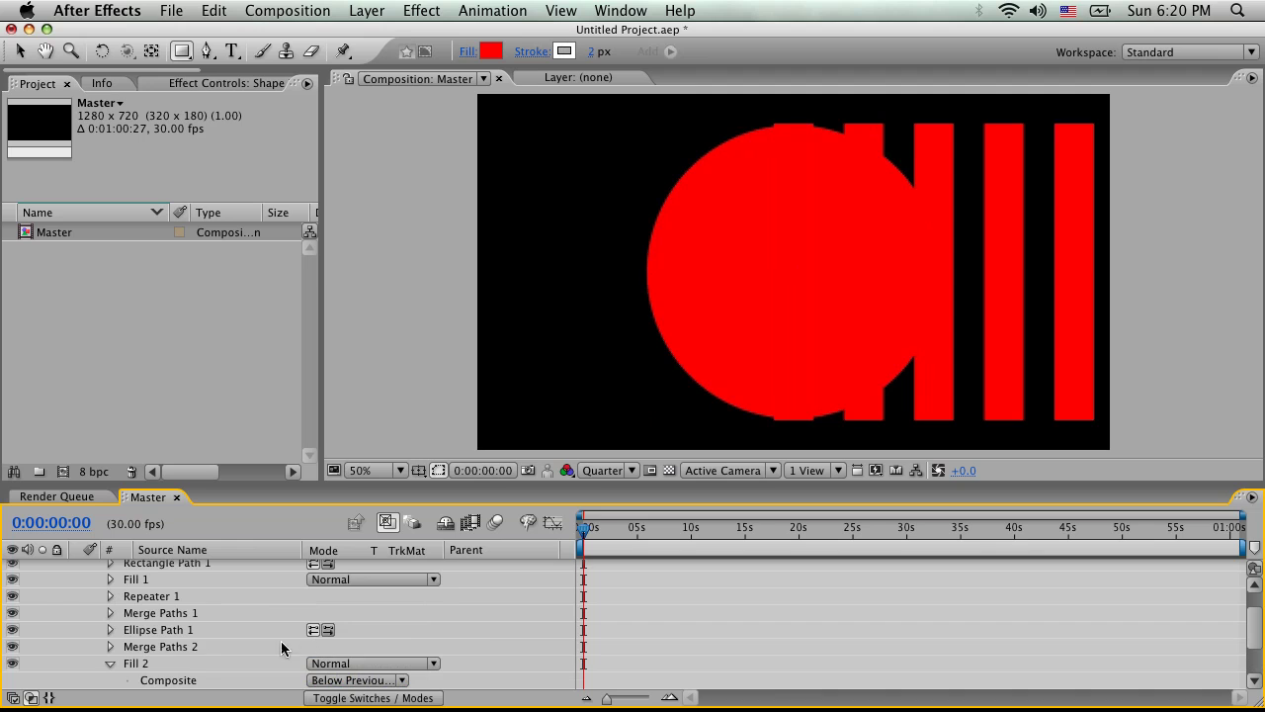
Set Merge Paths 2 mode to Intersect, after trying Exclude Intersections.
left_click(110, 646)
scroll(280, 640, "down", 3)
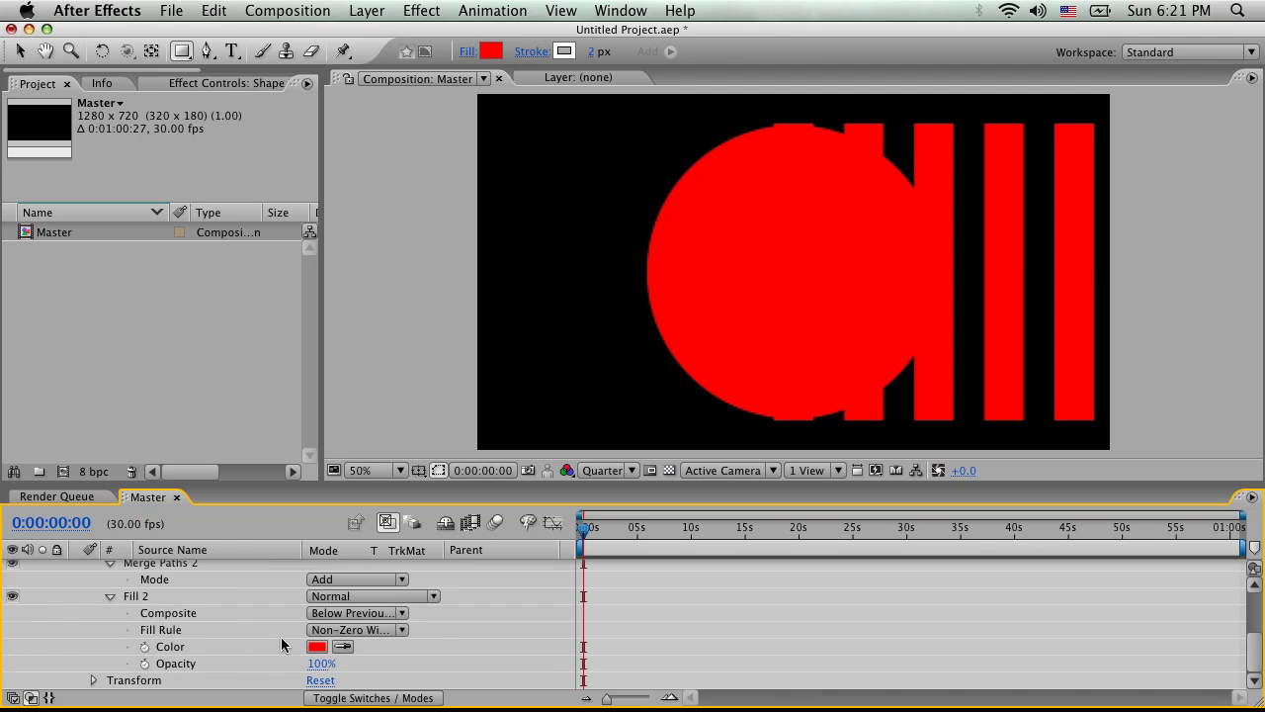
left_click(331, 578)
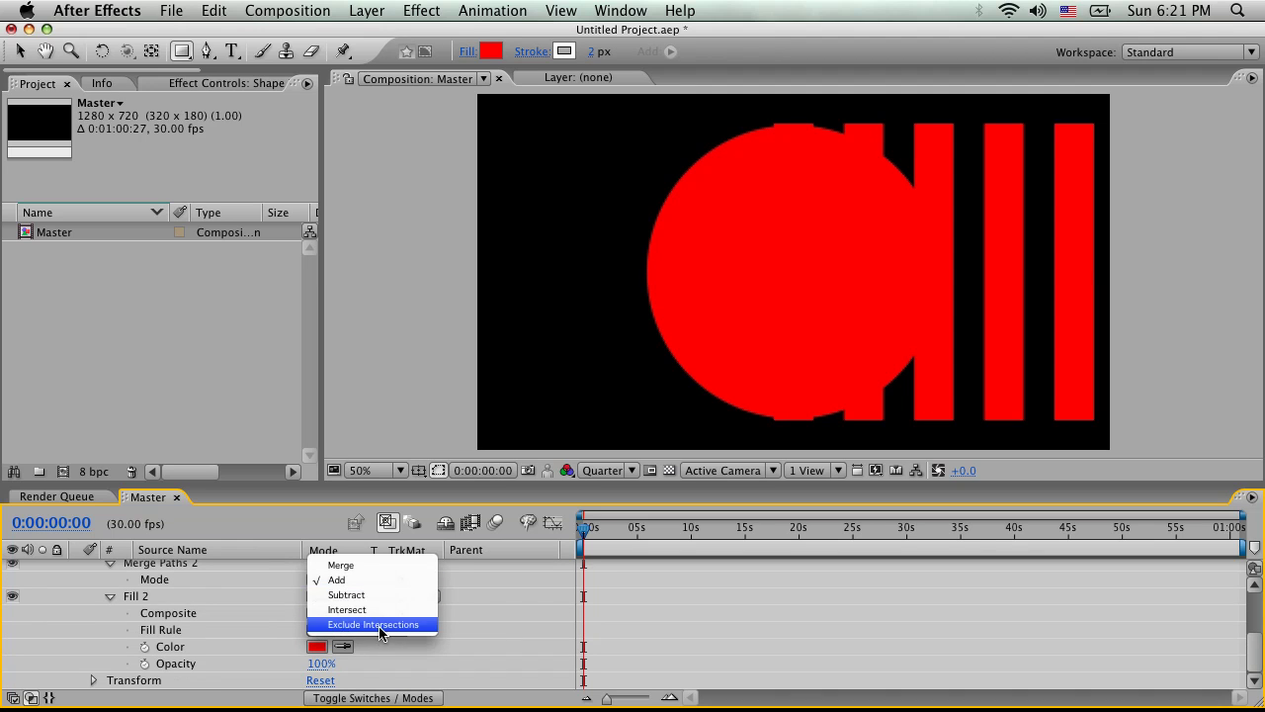
left_click(380, 624)
left_click(346, 579)
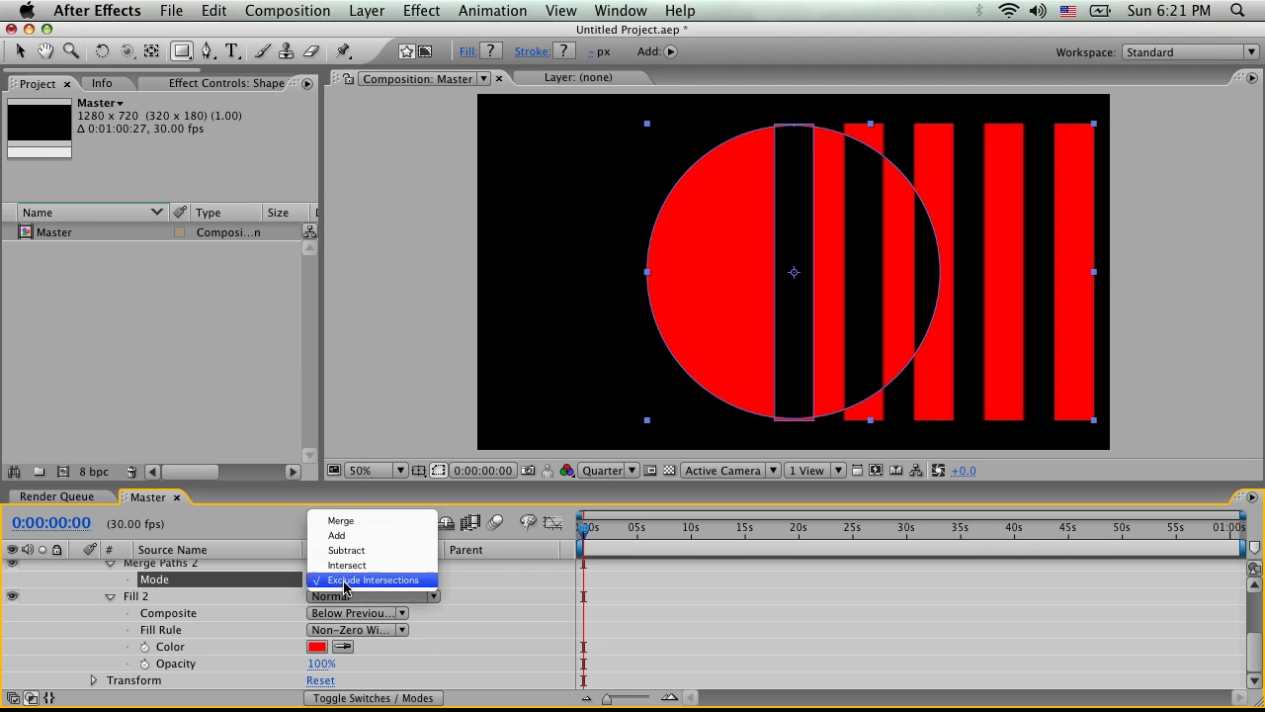
left_click(347, 565)
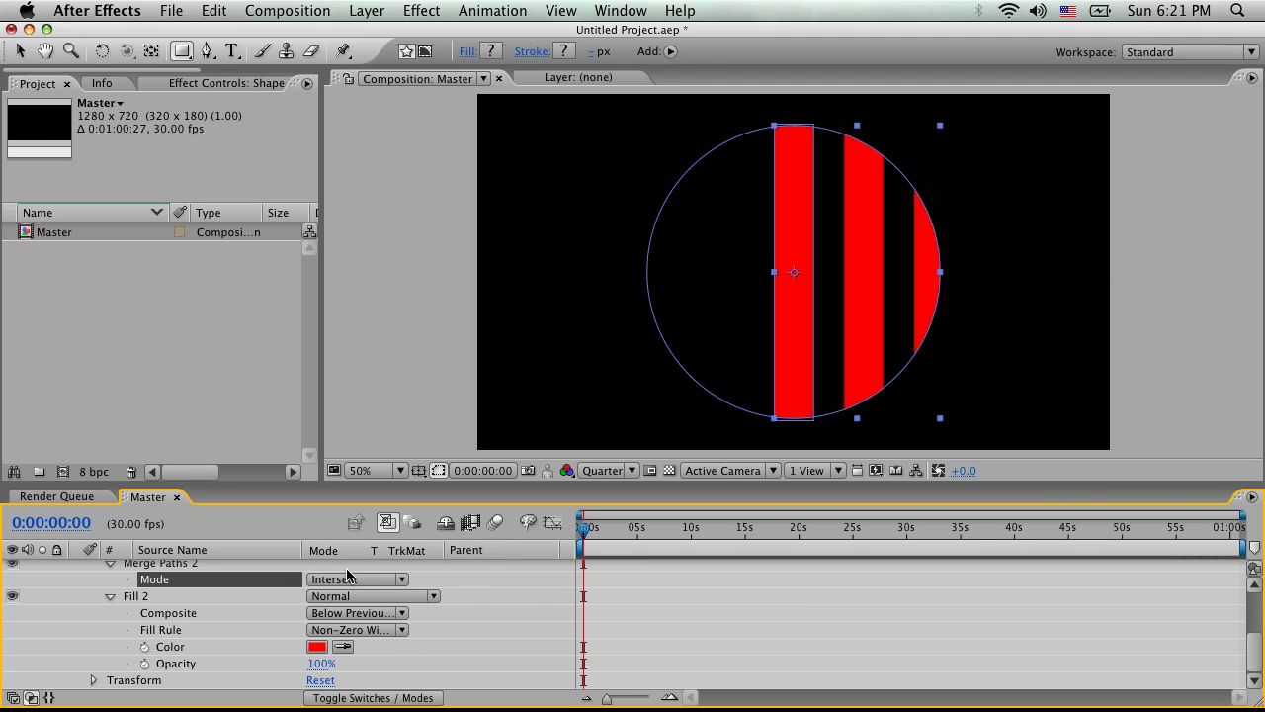
left_click(502, 584)
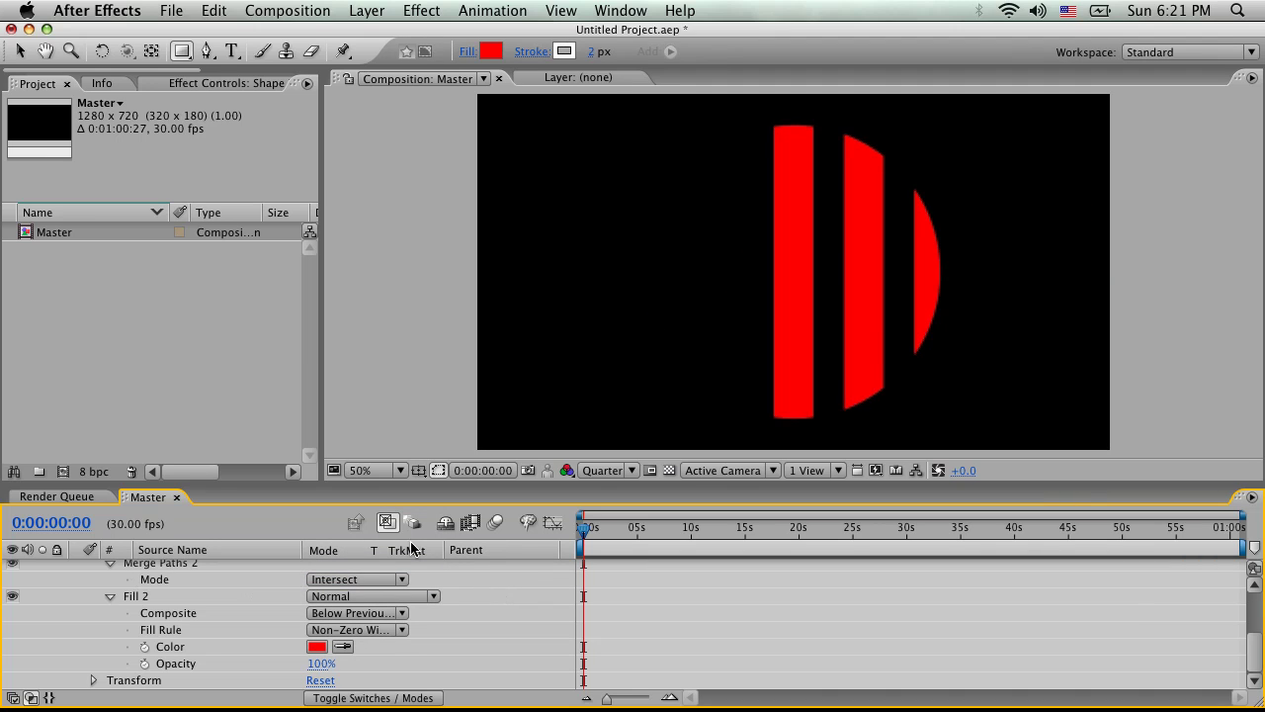
scroll(371, 592, "up", 5)
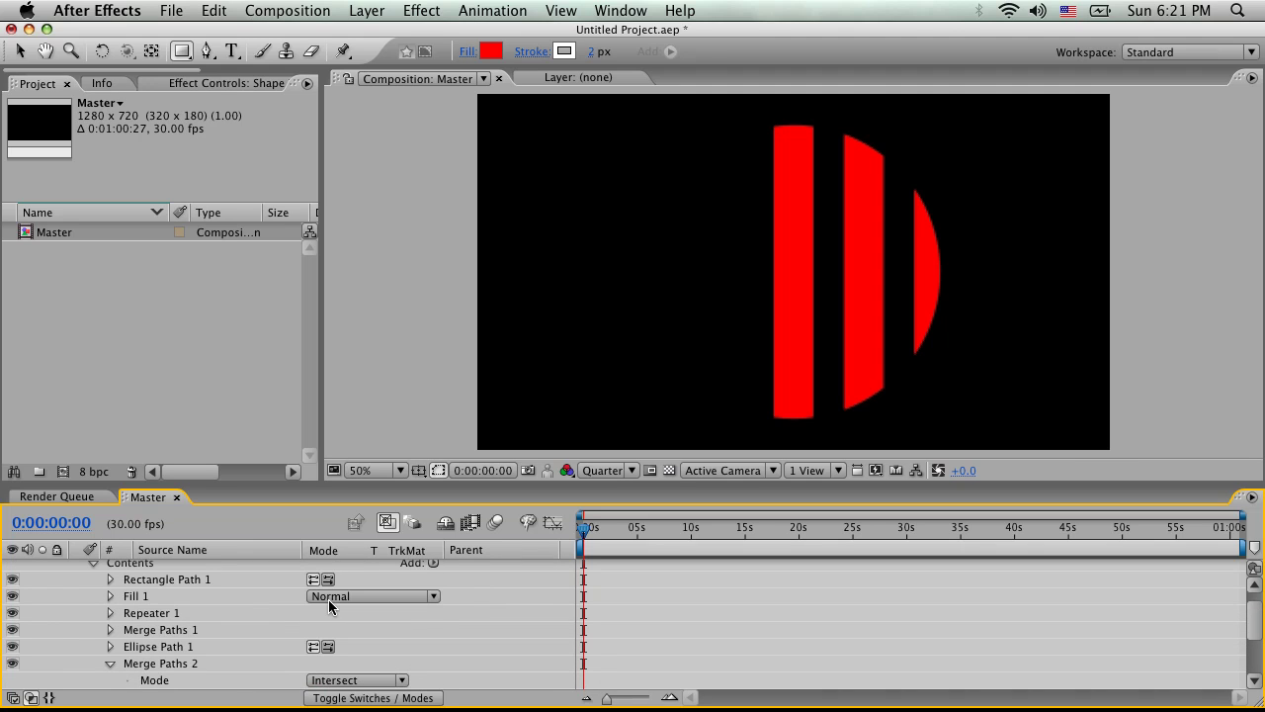
left_click(155, 581)
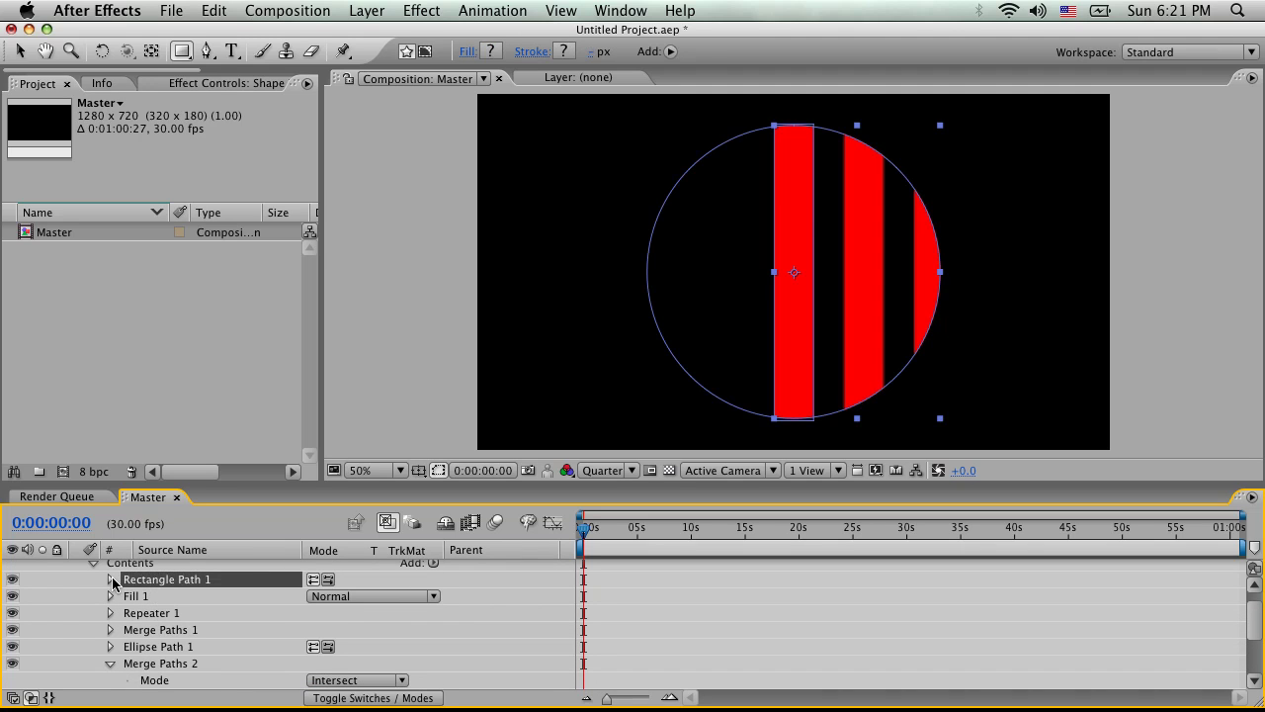
Set Rectangle Path 1 Position X to -907 and keyframe it at frame 0.
left_click(110, 579)
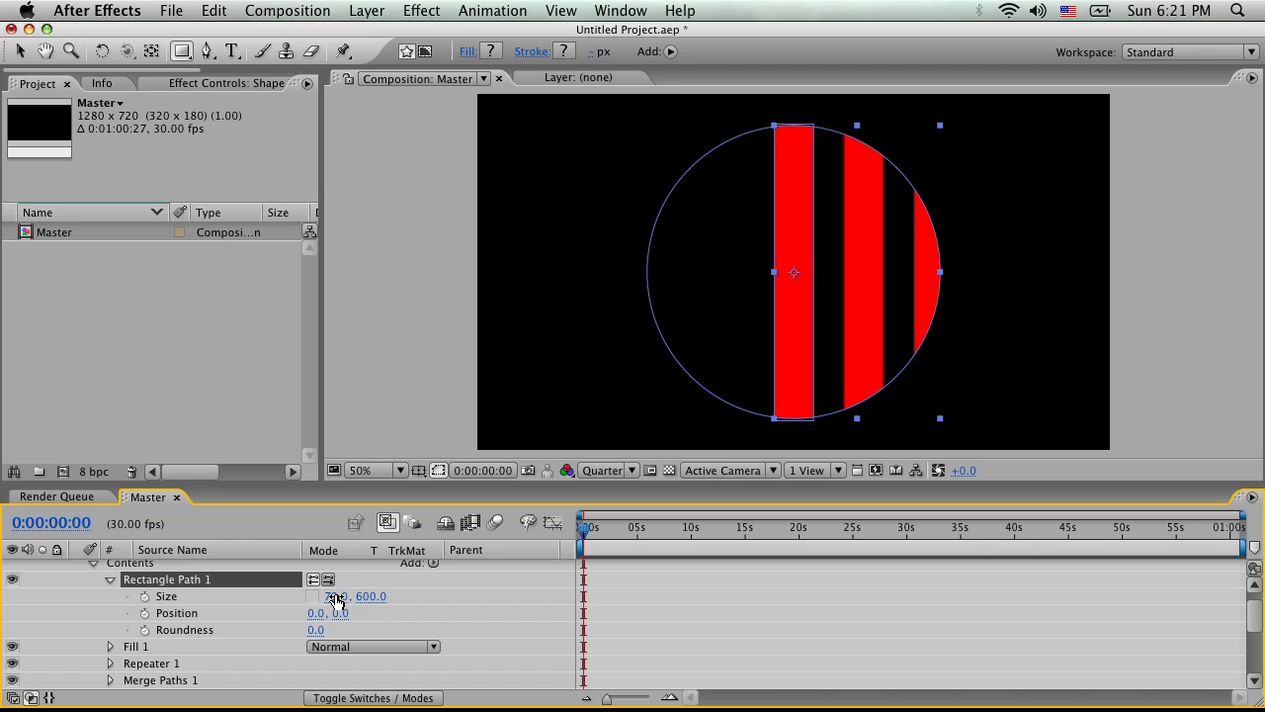
left_click_drag(316, 615, 63, 622)
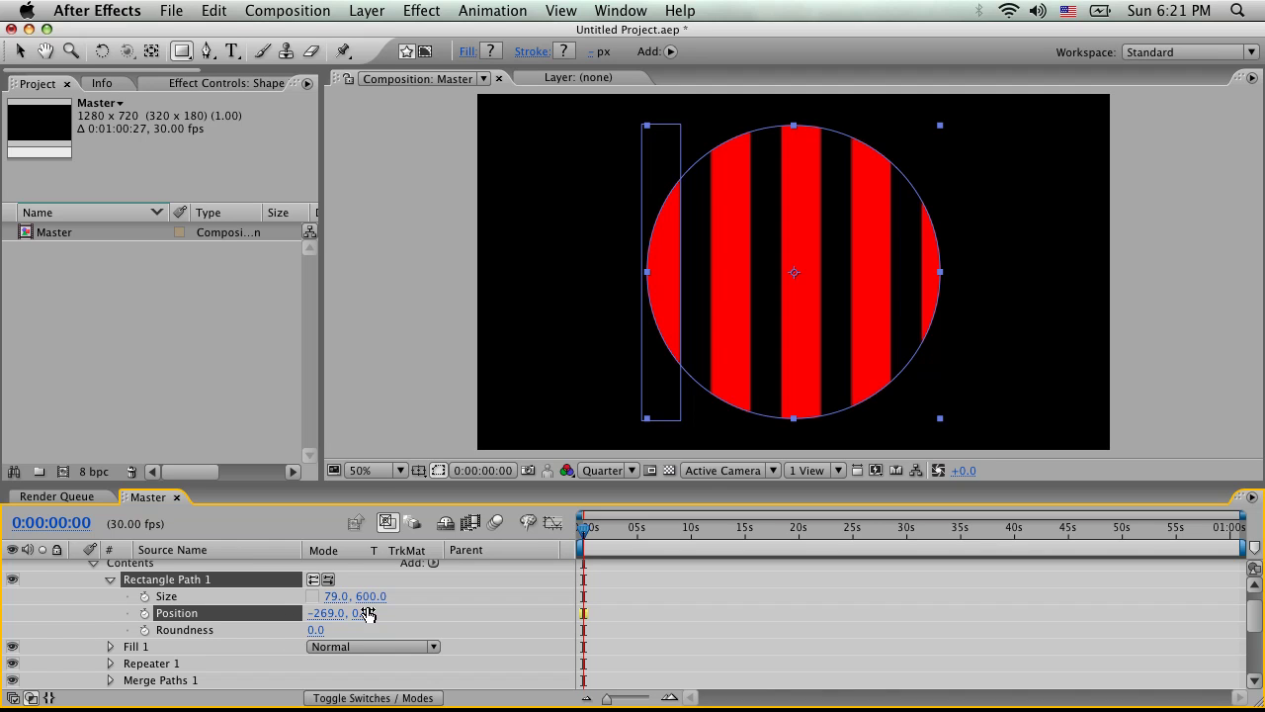
left_click_drag(327, 614, 153, 621)
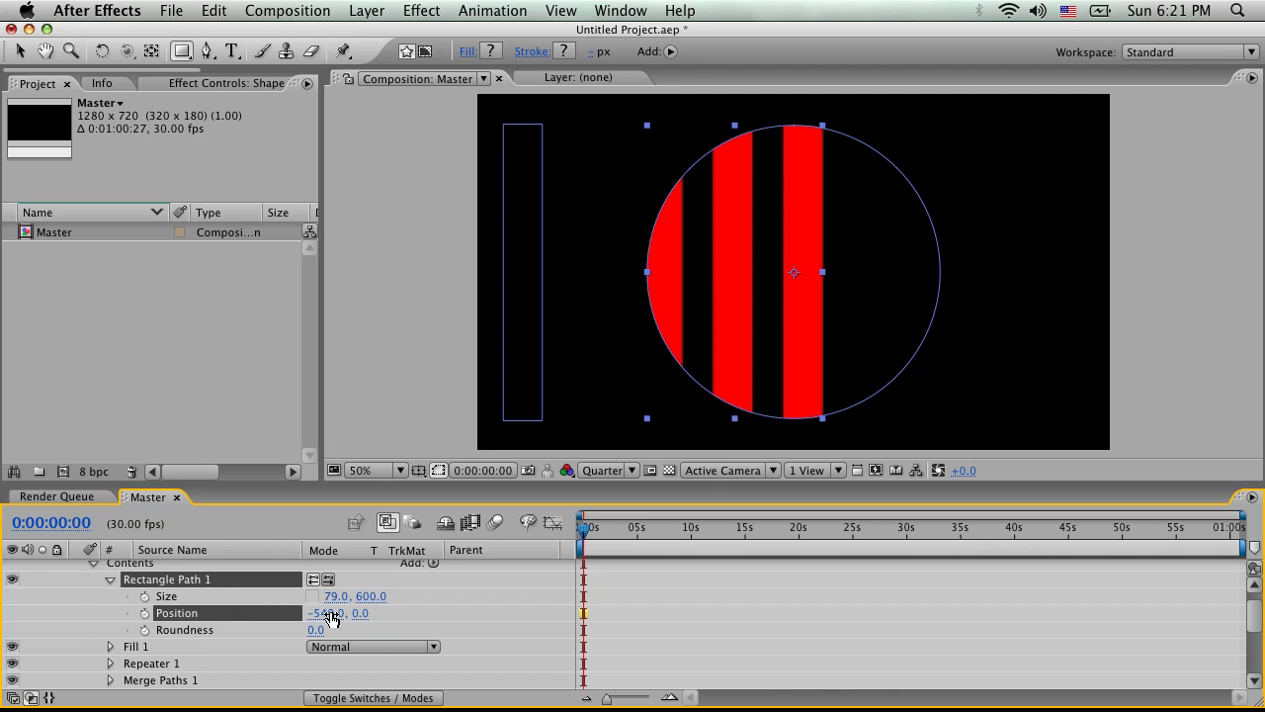
left_click_drag(331, 617, 2, 625)
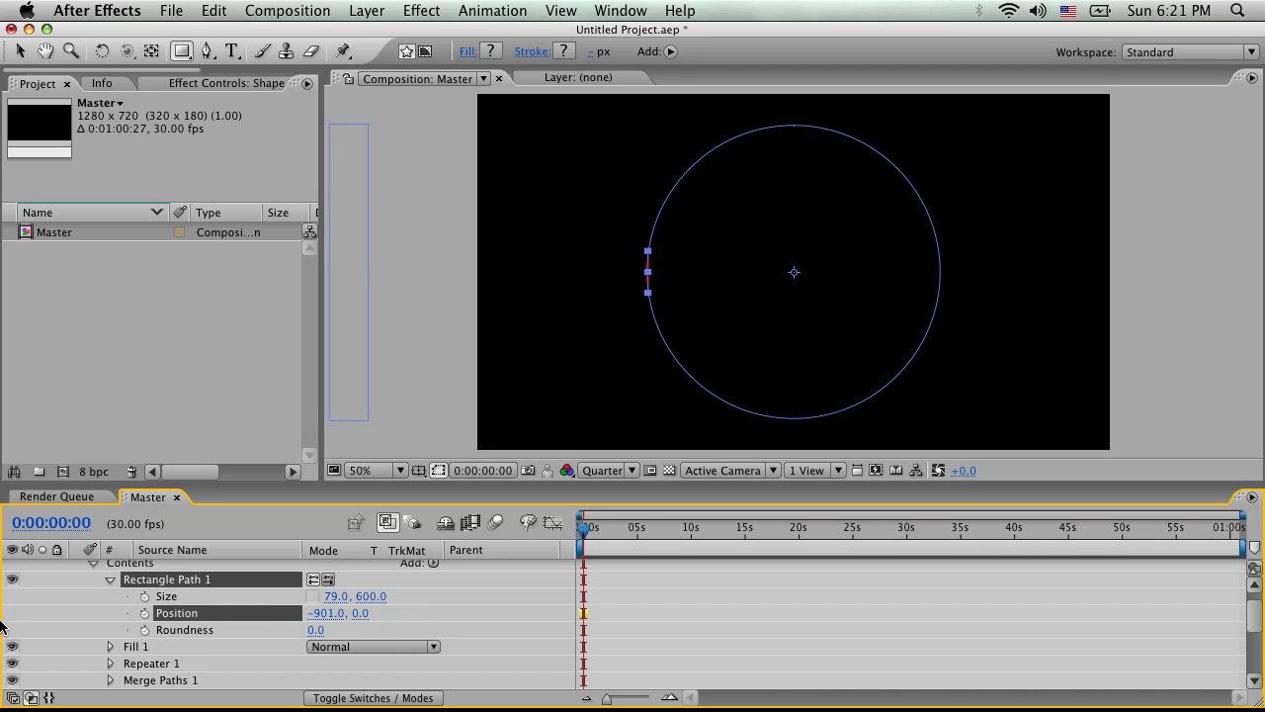
left_click_drag(321, 614, 313, 615)
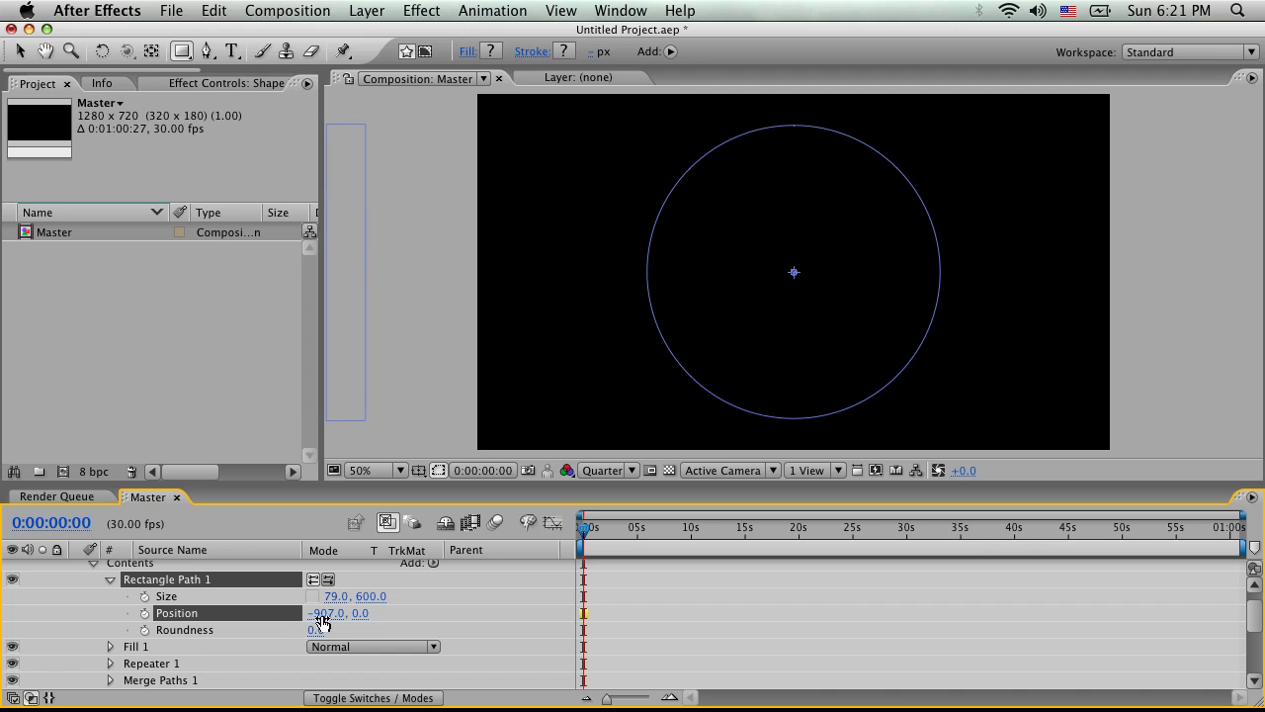
left_click(144, 613)
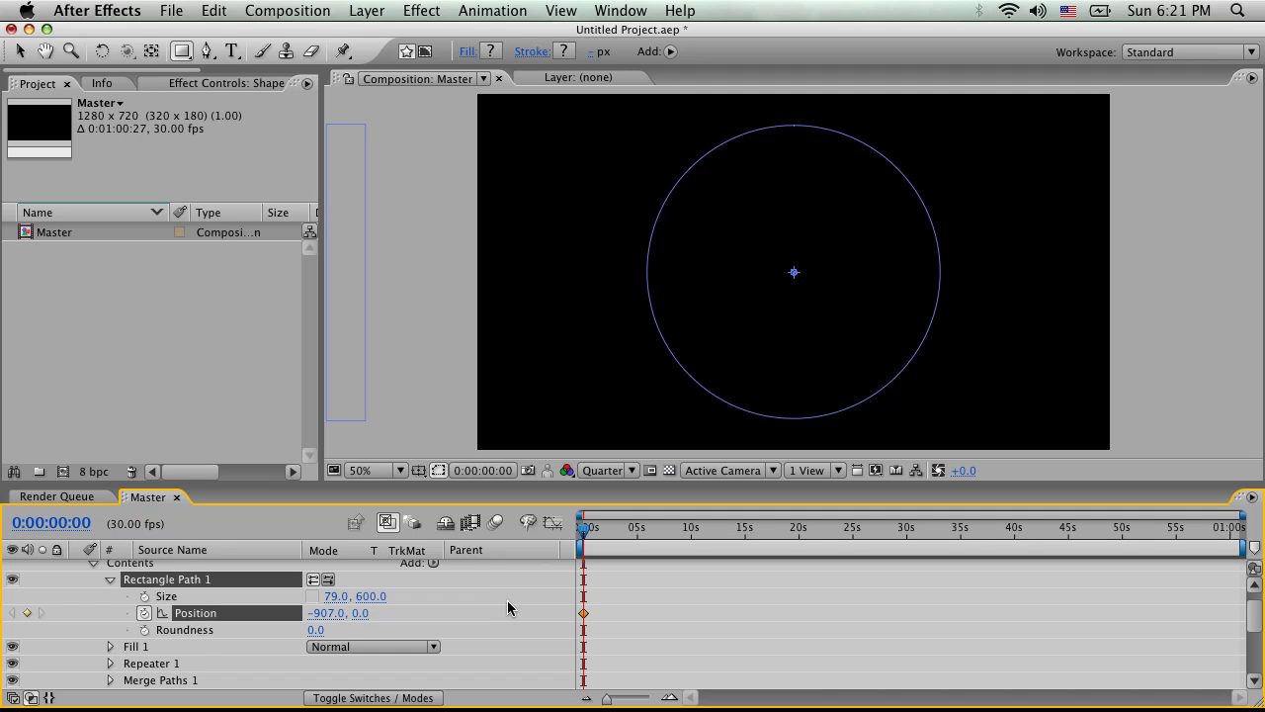
At 0:00:00:20, set the rectangle's Position X to 342 for the end keyframe.
key("shift+Page_Down")
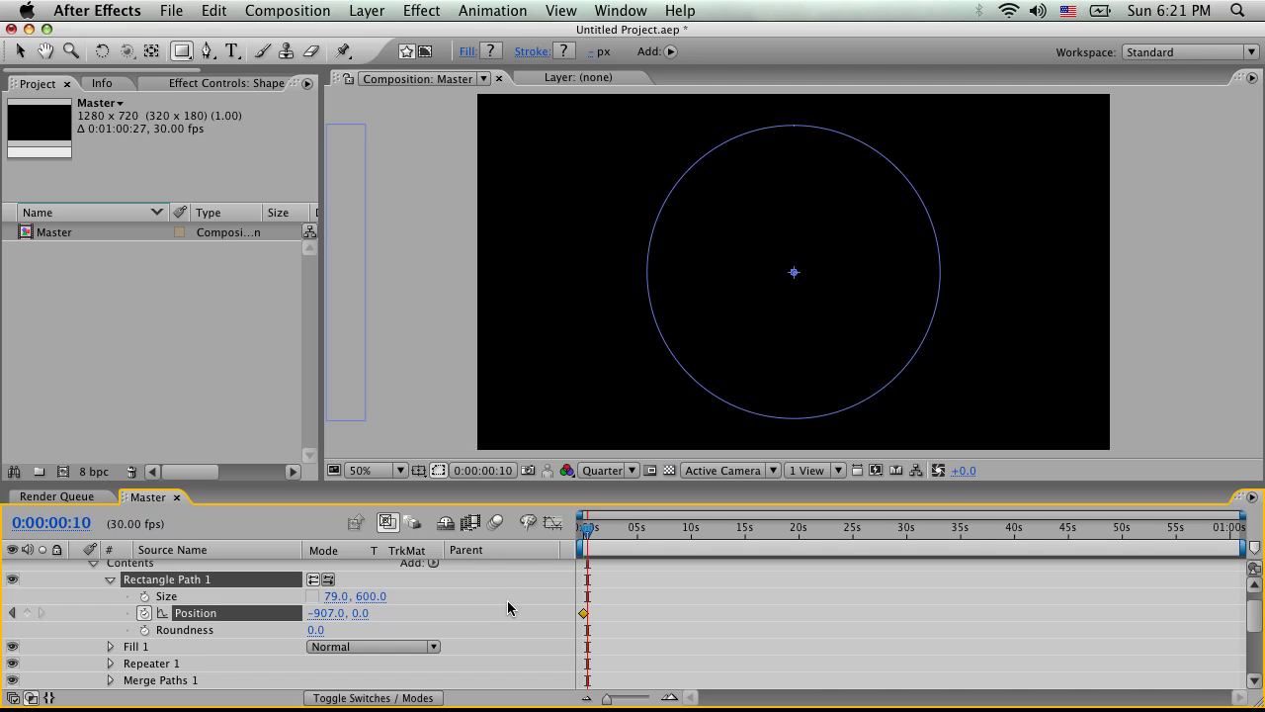
key("shift+Page_Down")
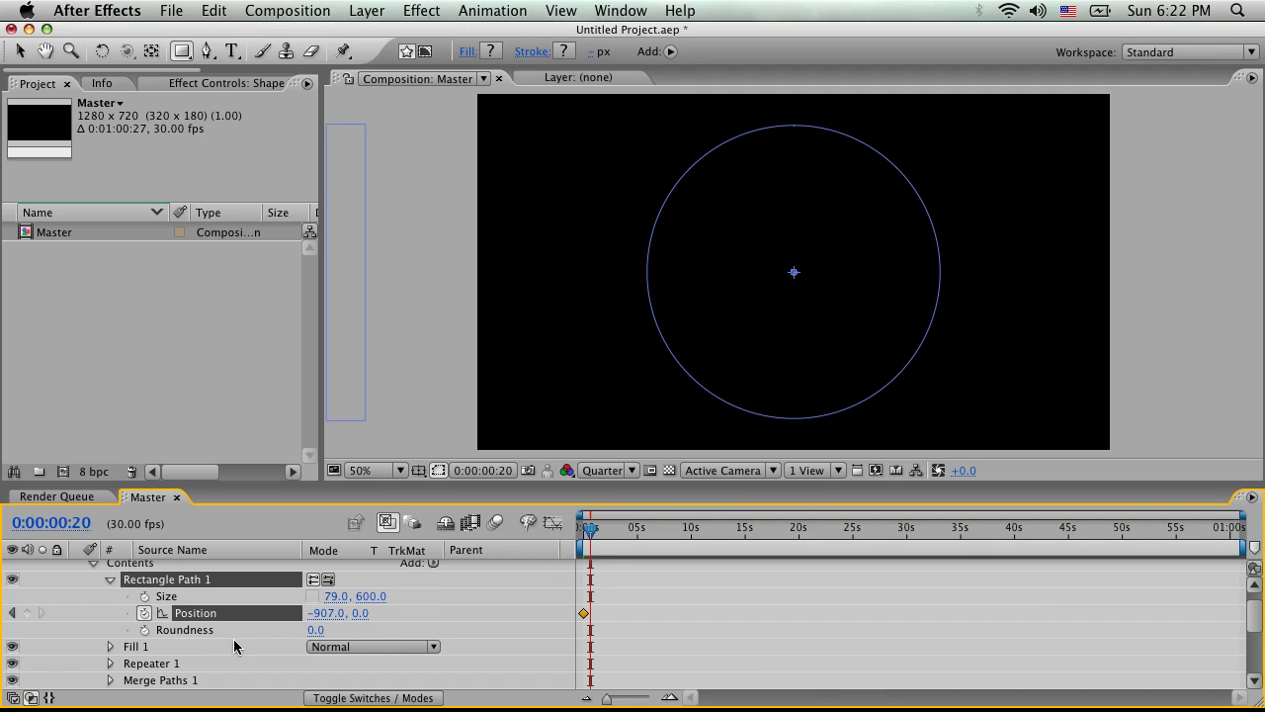
left_click_drag(329, 613, 1260, 538)
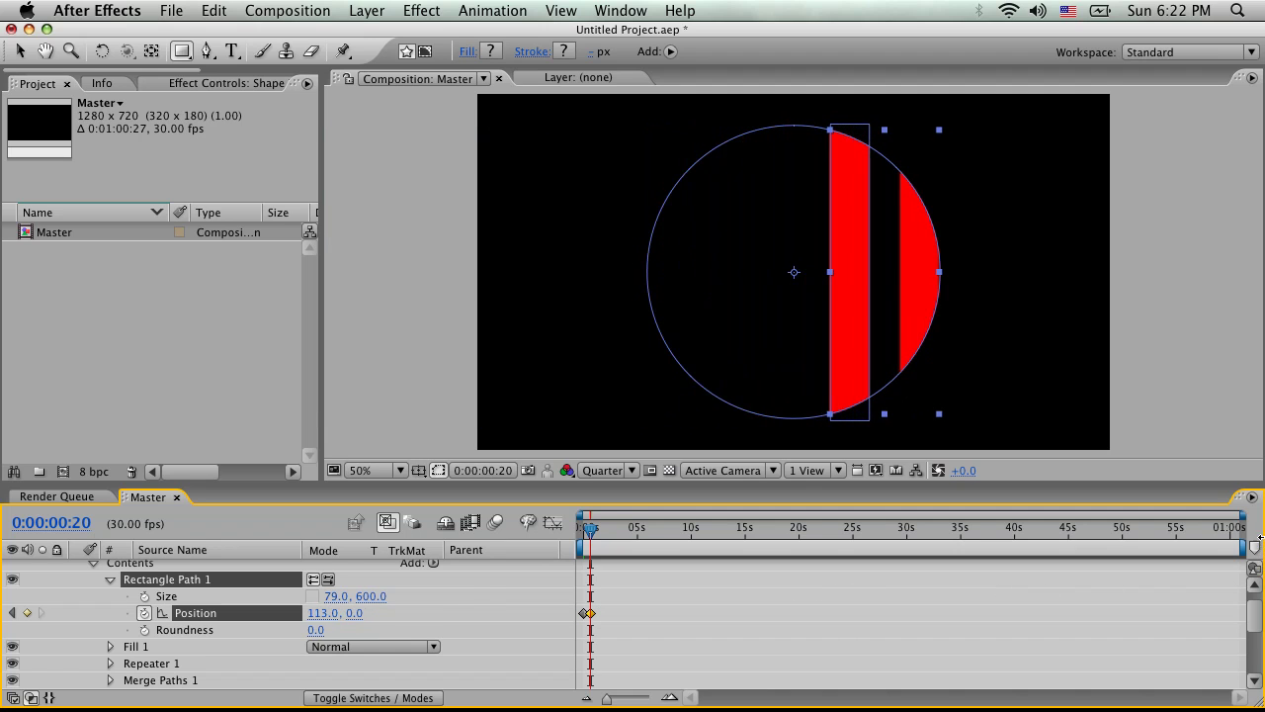
left_click_drag(331, 613, 537, 602)
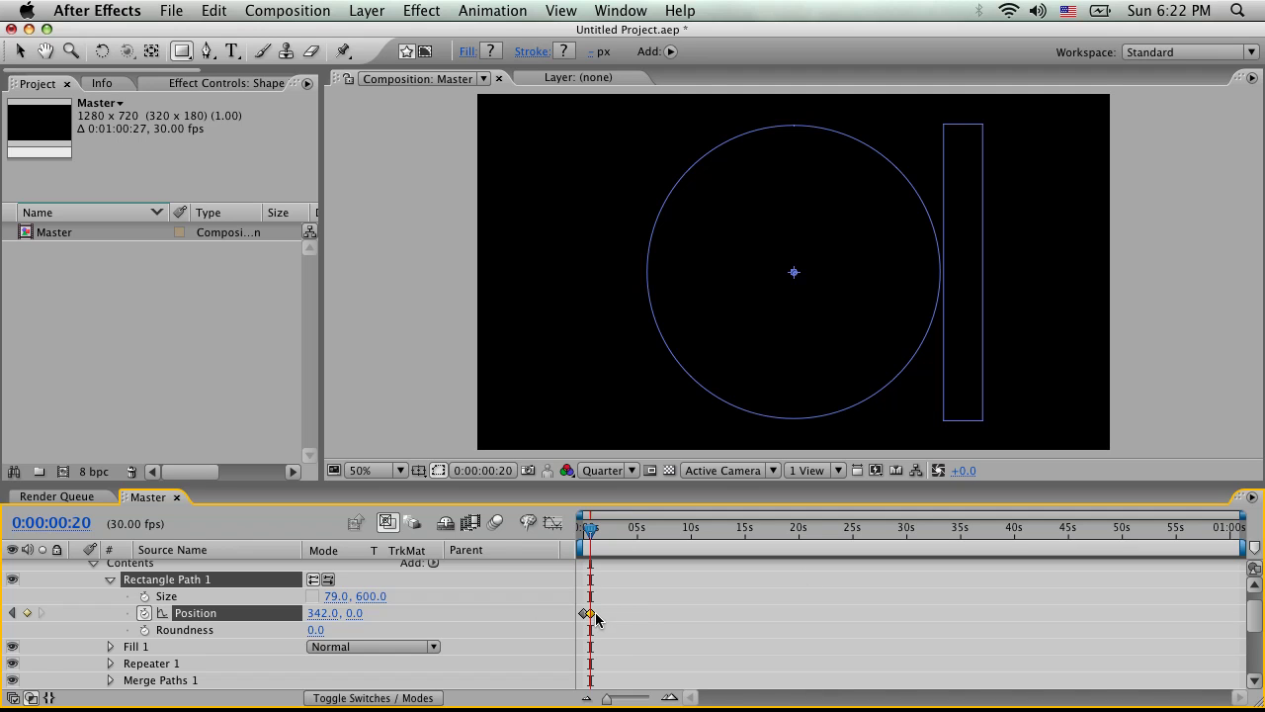
left_click(668, 698)
Move the end Position keyframe later and end the work area at it.
left_click(669, 698)
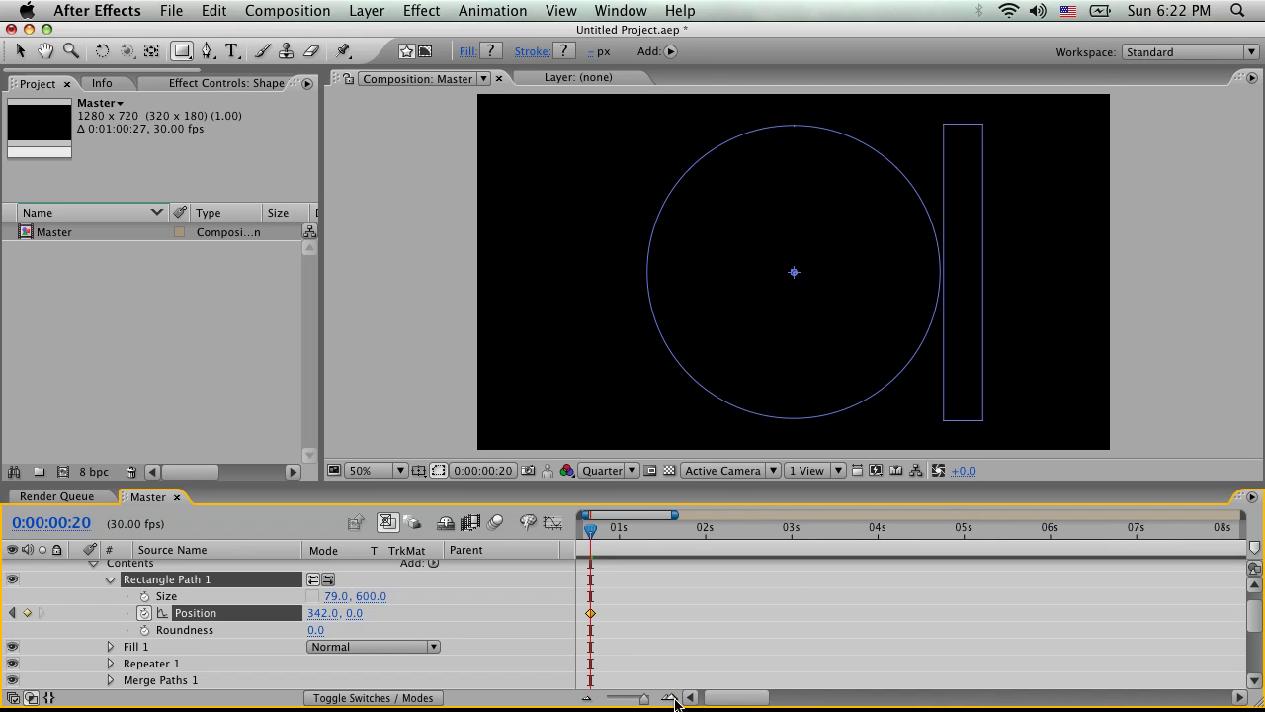
left_click_drag(709, 701, 672, 699)
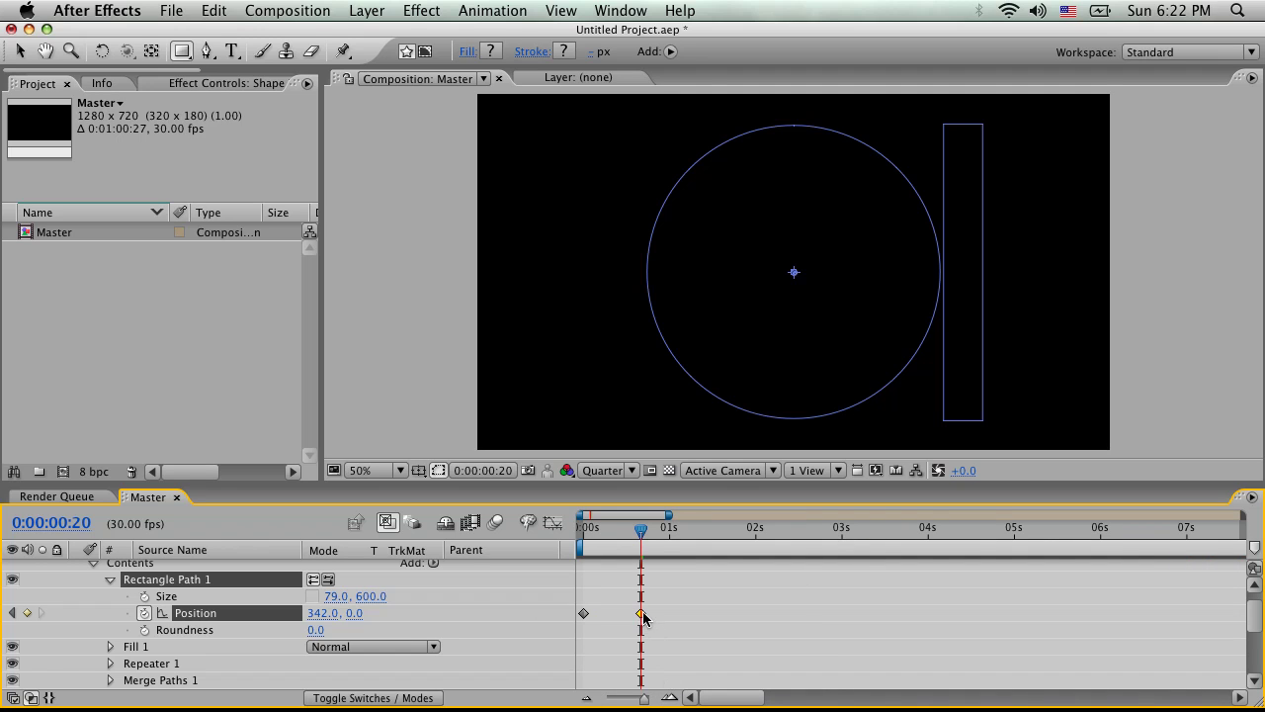
left_click_drag(642, 618, 693, 615)
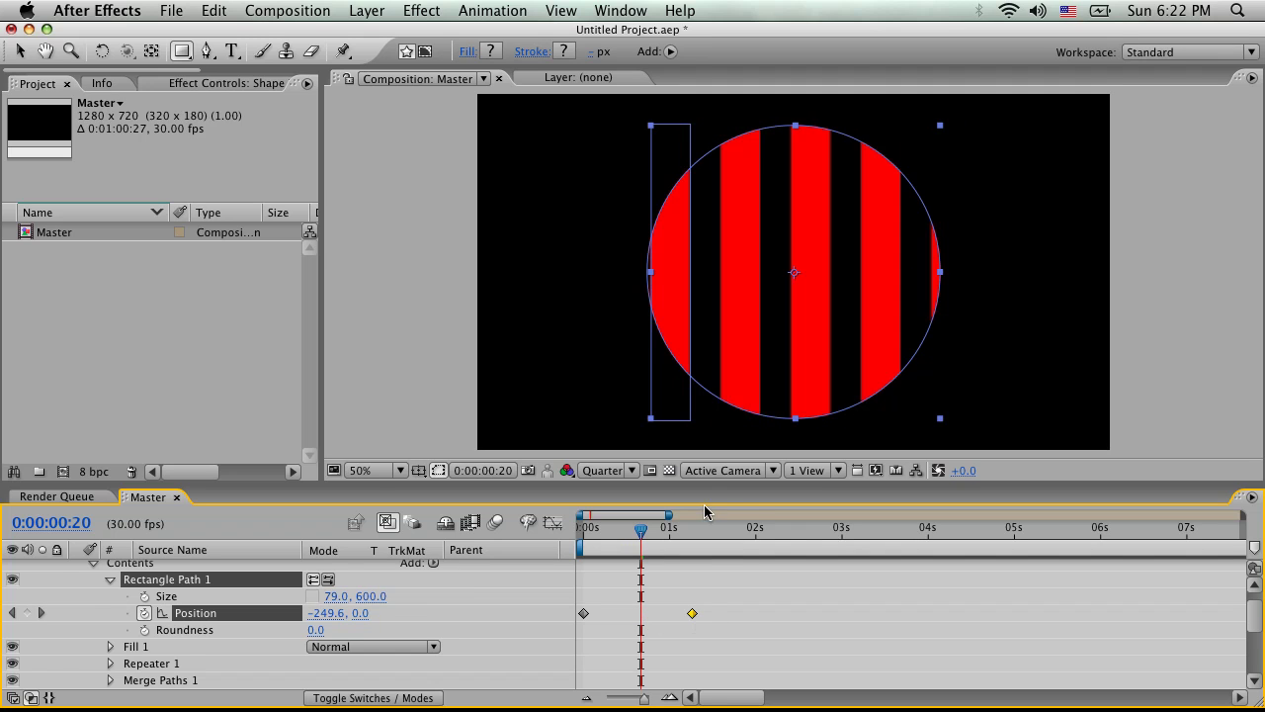
left_click(702, 530)
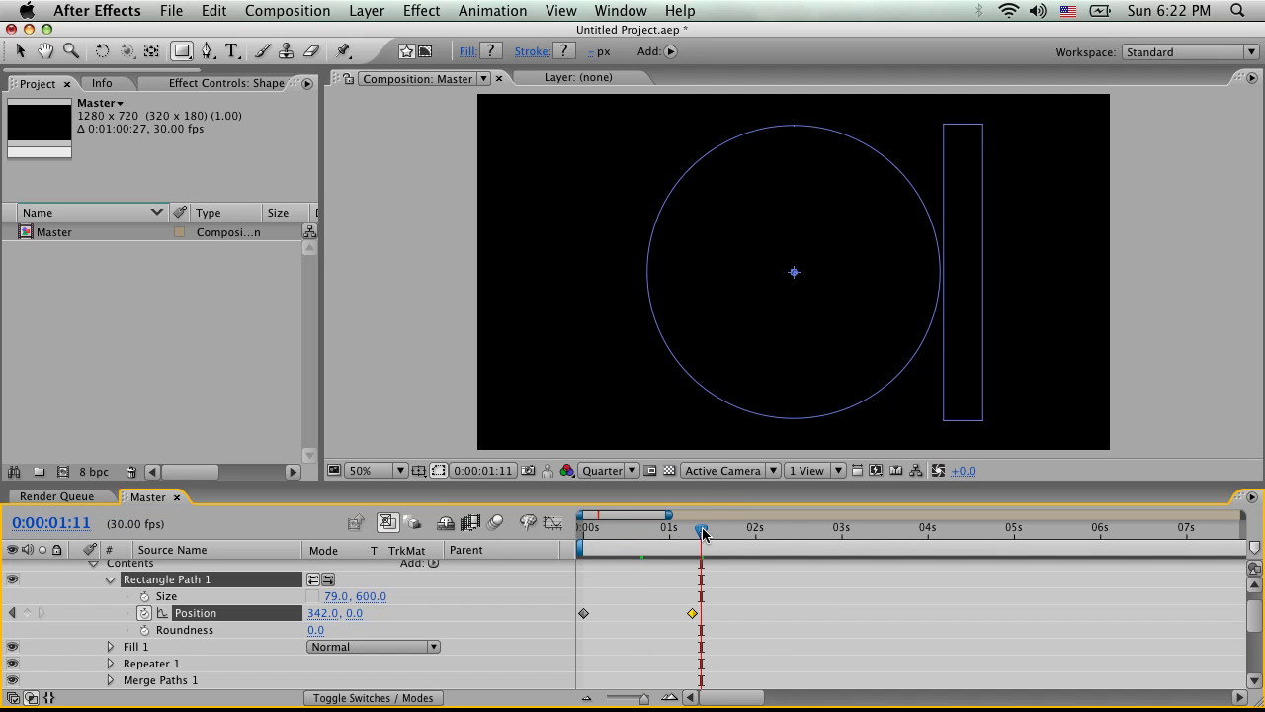
key("n")
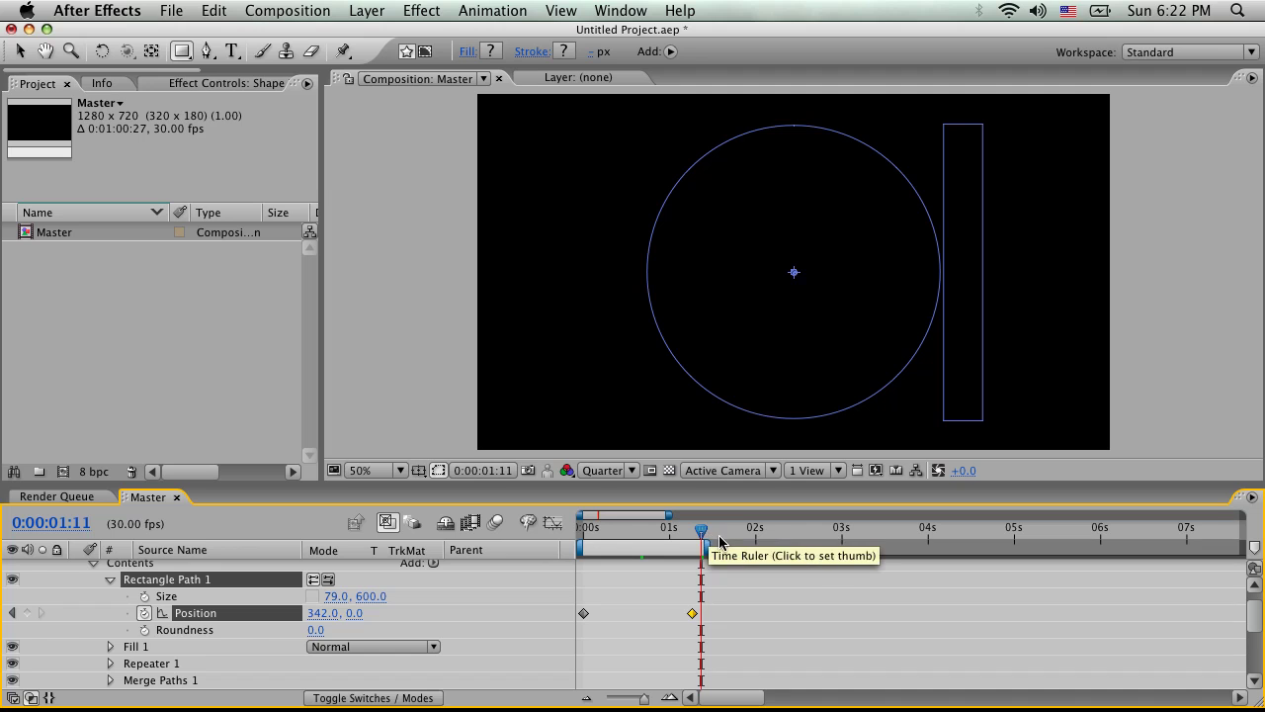
left_click_drag(702, 534, 497, 535)
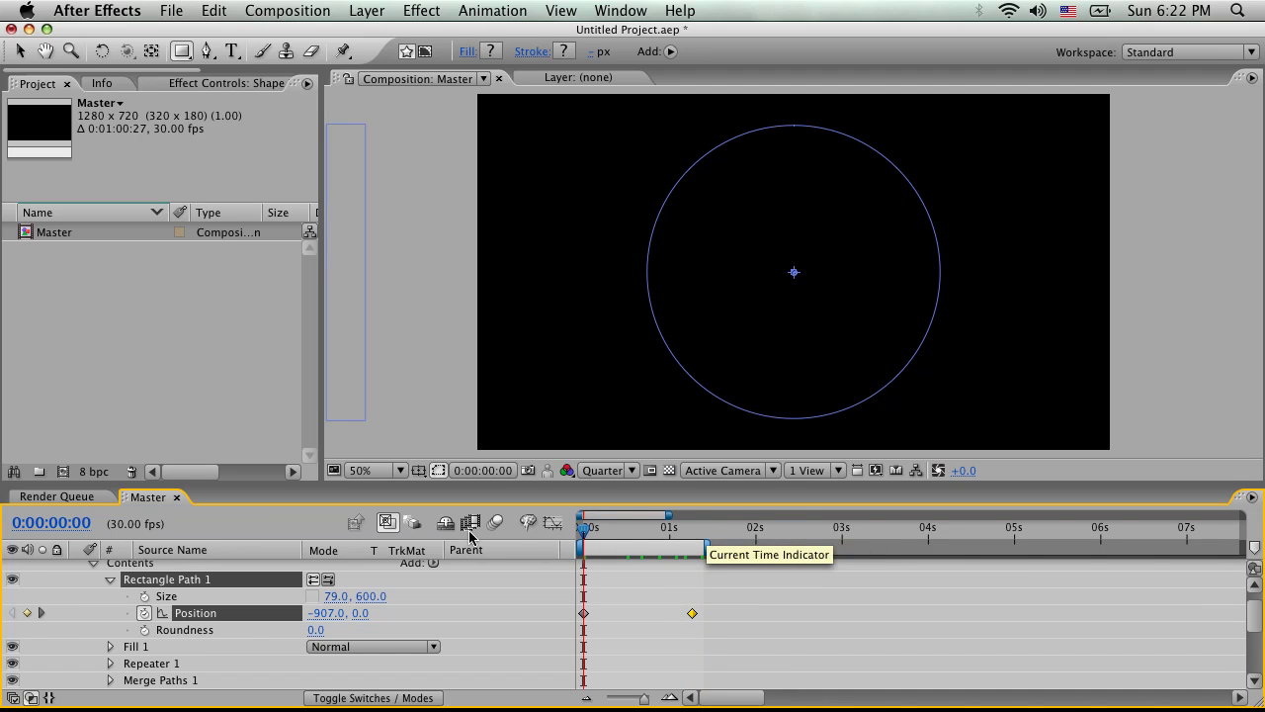
Show the Time Controls panel and preview the animation with no frames skipped.
left_click(561, 10)
mouse_move(619, 10)
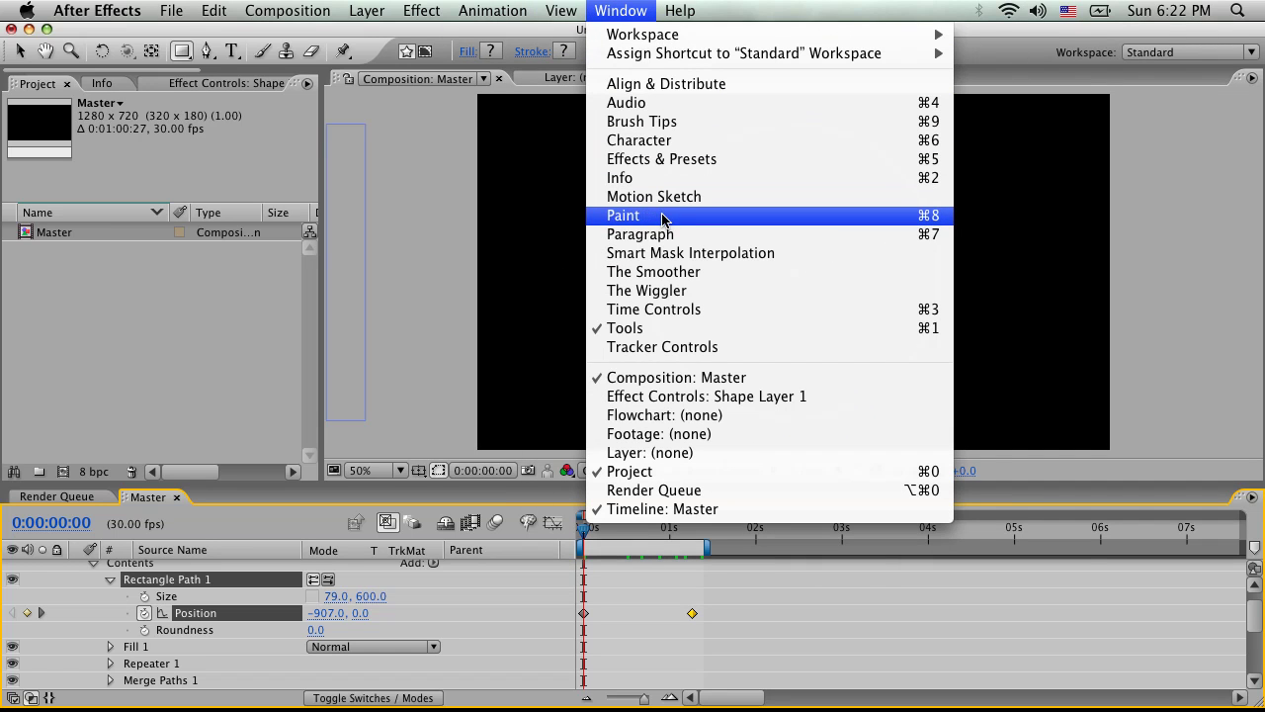
left_click(653, 309)
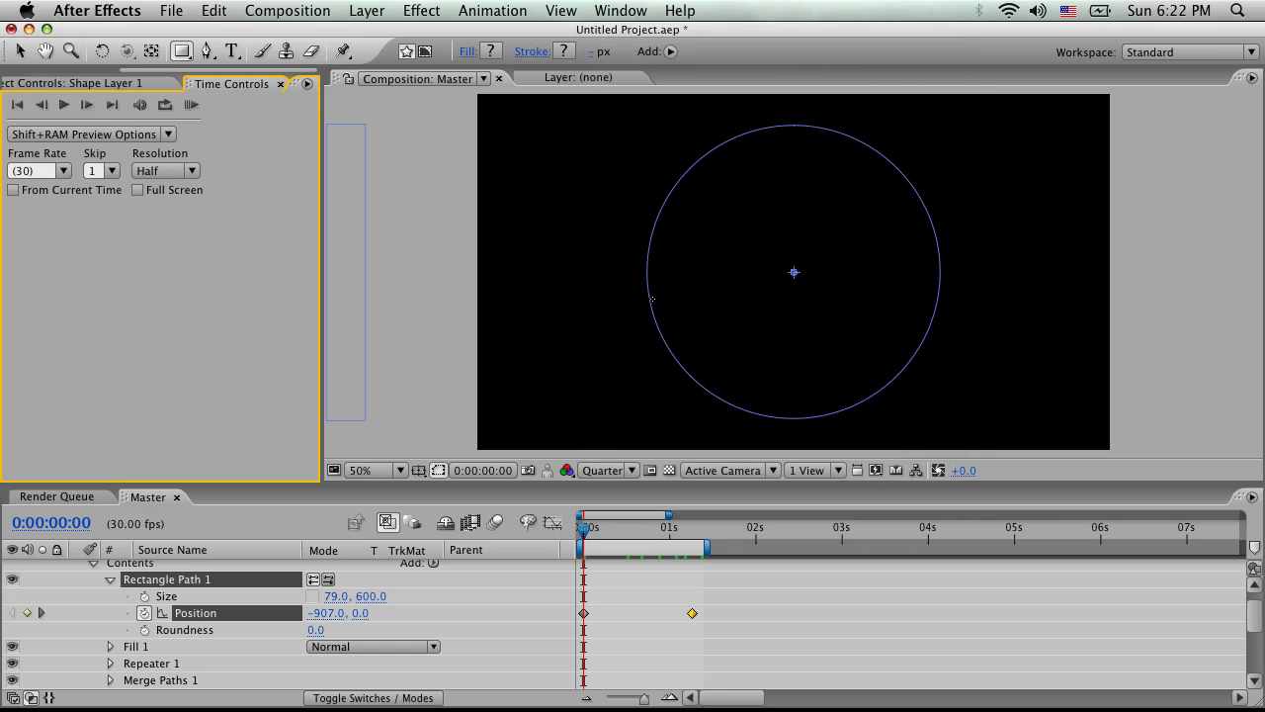
left_click(192, 105)
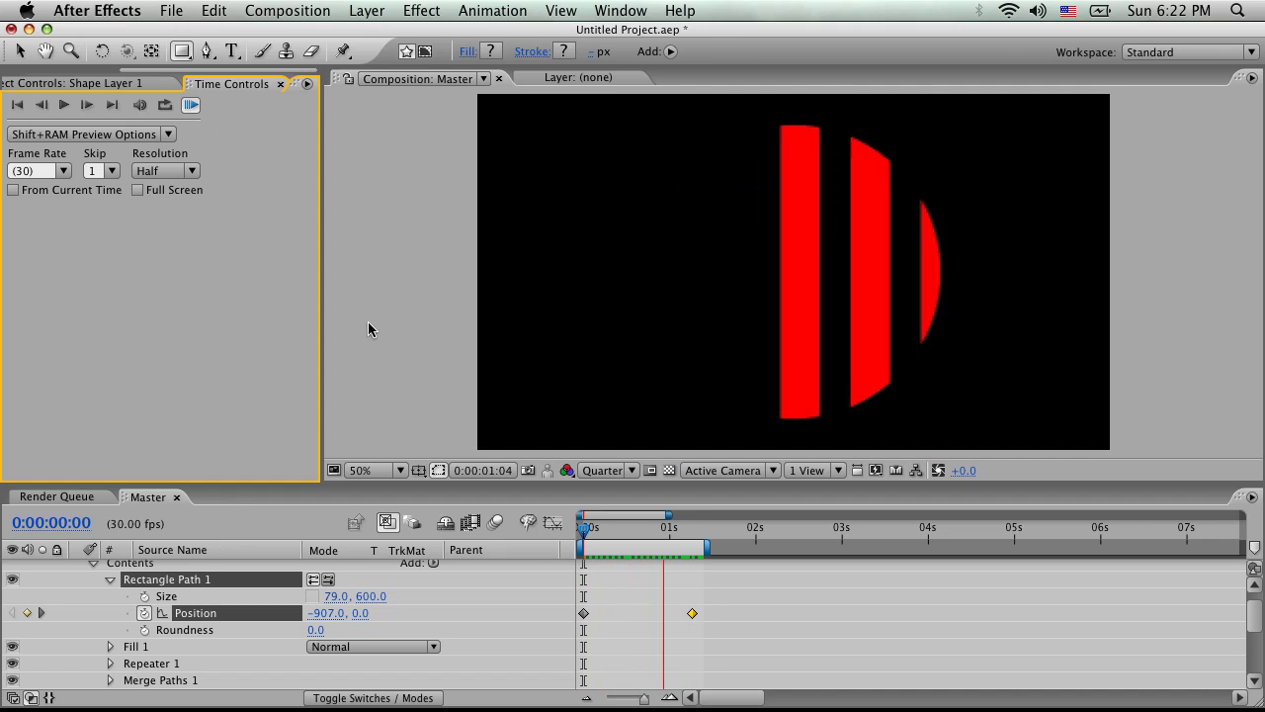
left_click(191, 105)
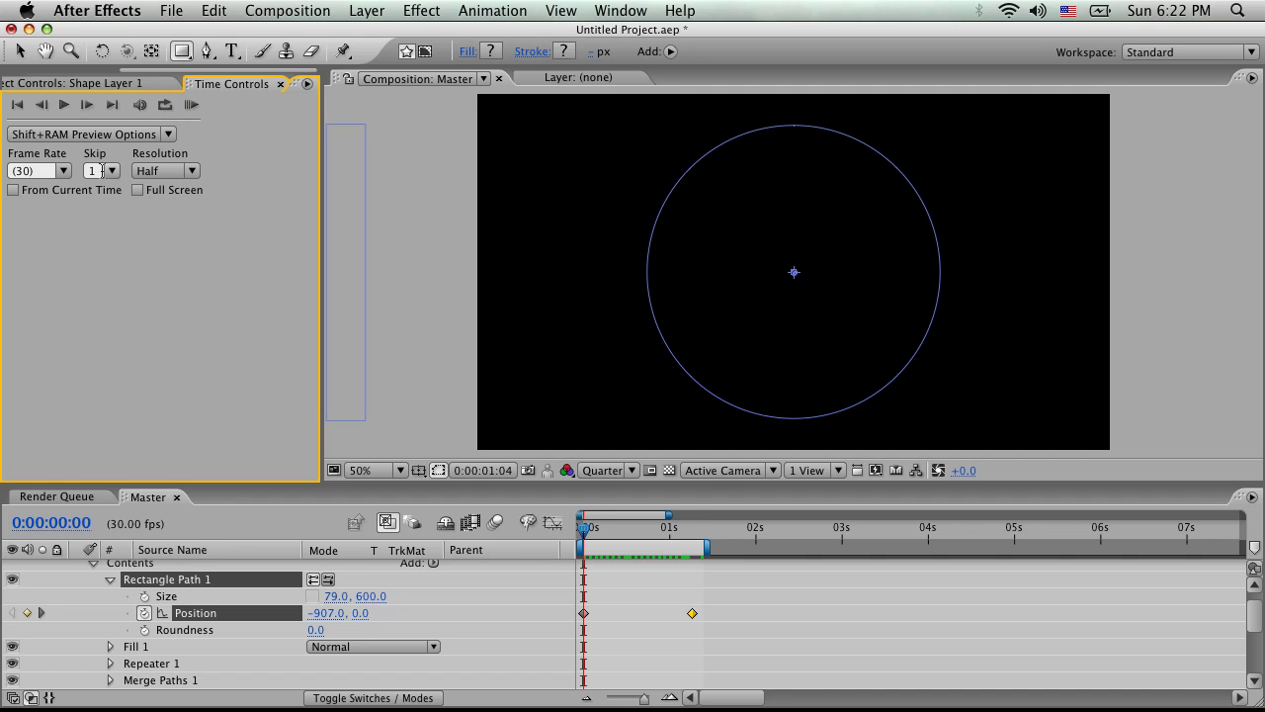
left_click(111, 171)
left_click(110, 188)
left_click(192, 104)
left_click(244, 172)
Extend the work area to about 2 s, move the final keyframe to 2 s, and preview.
left_click_drag(709, 545, 773, 546)
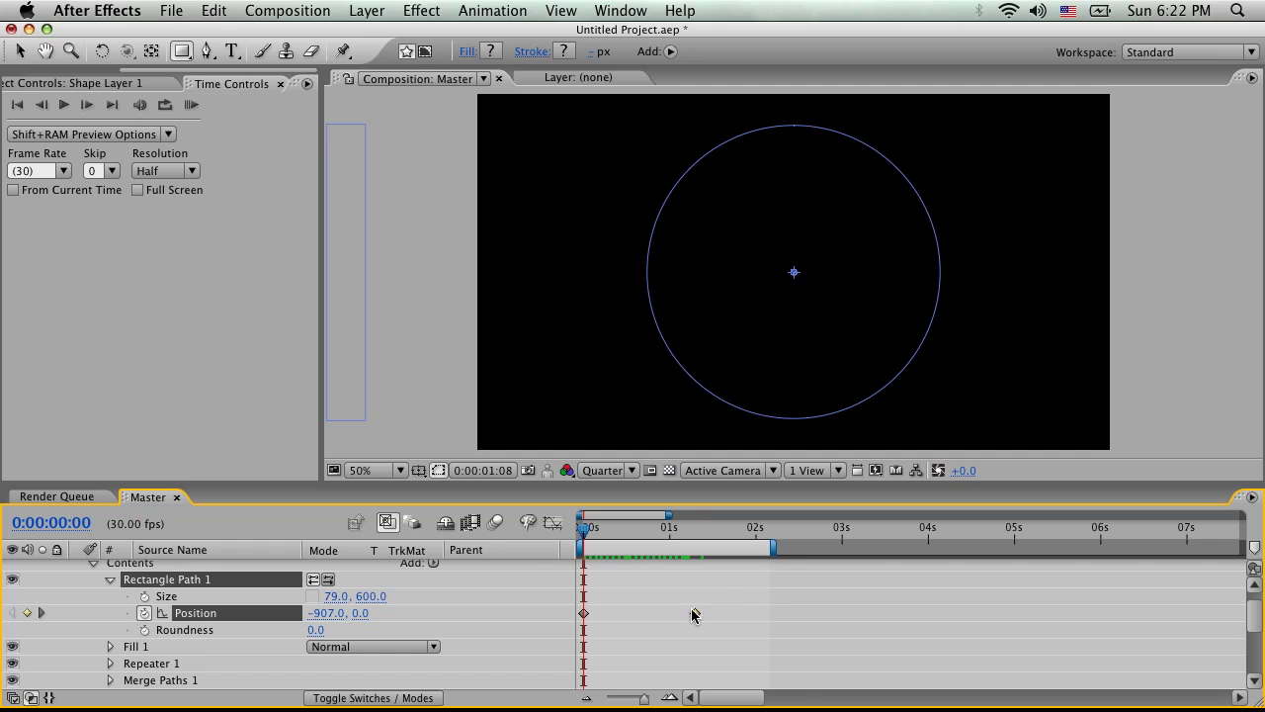
left_click_drag(692, 612, 757, 613)
left_click(194, 106)
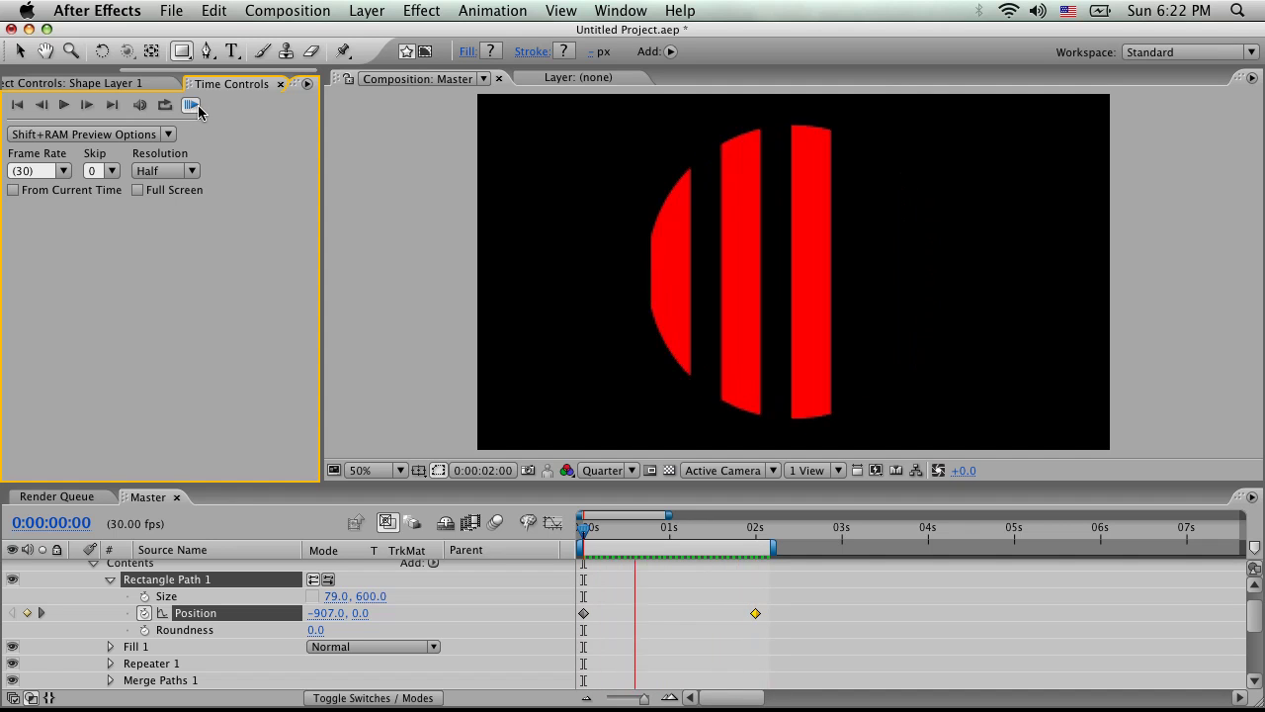
Rotate Shape Layer 1 to 0x +47.0° and RAM-preview the diagonal red stripes.
left_click(232, 162)
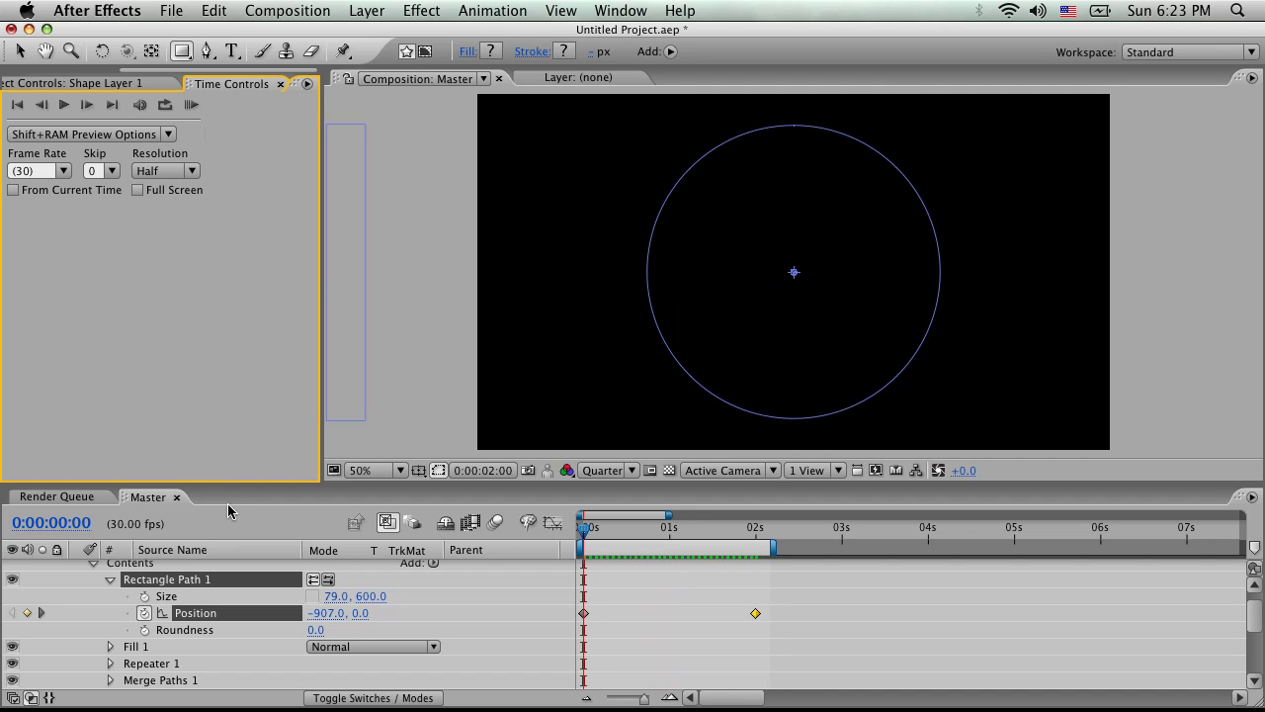
left_click(93, 562)
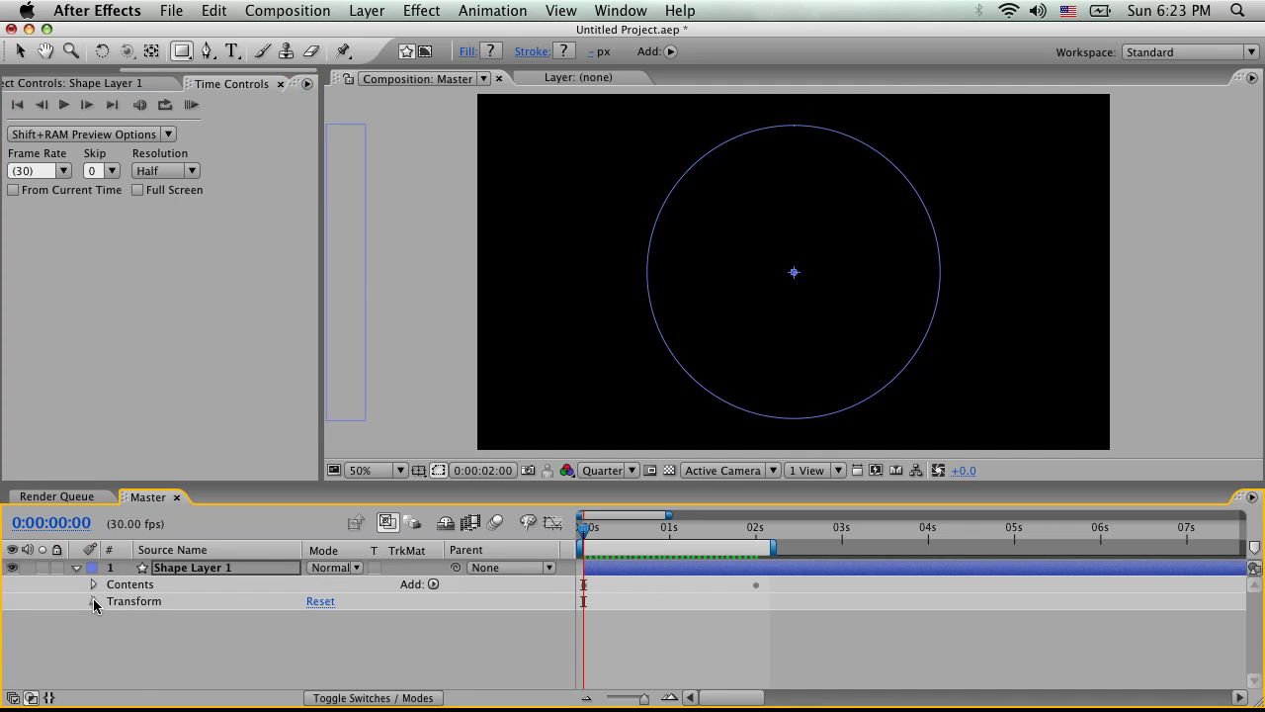
left_click(92, 602)
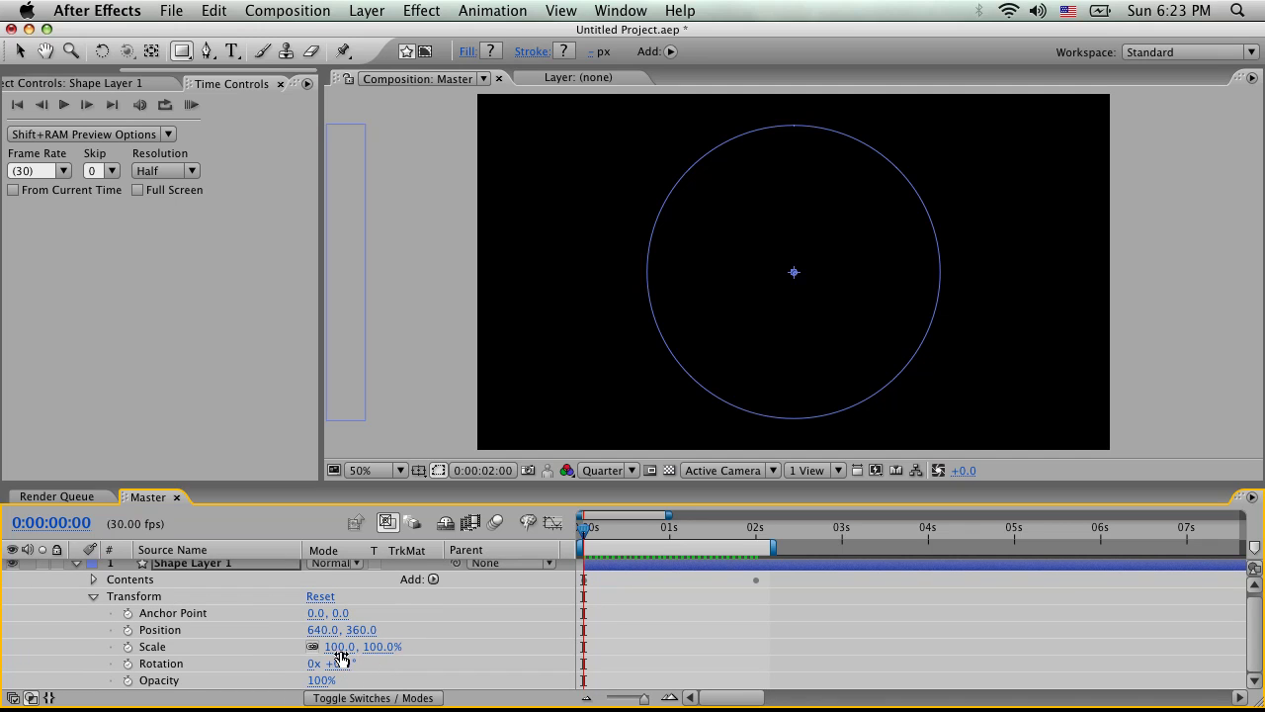
left_click_drag(336, 663, 389, 663)
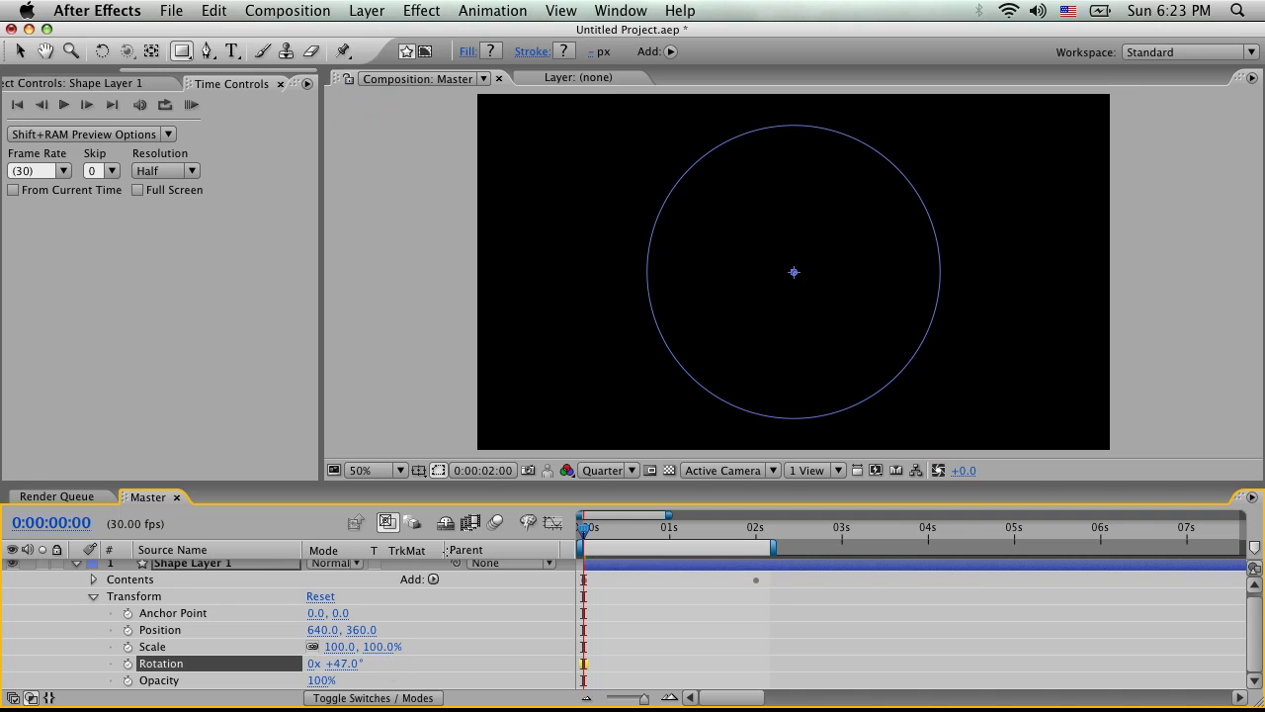
left_click(191, 105)
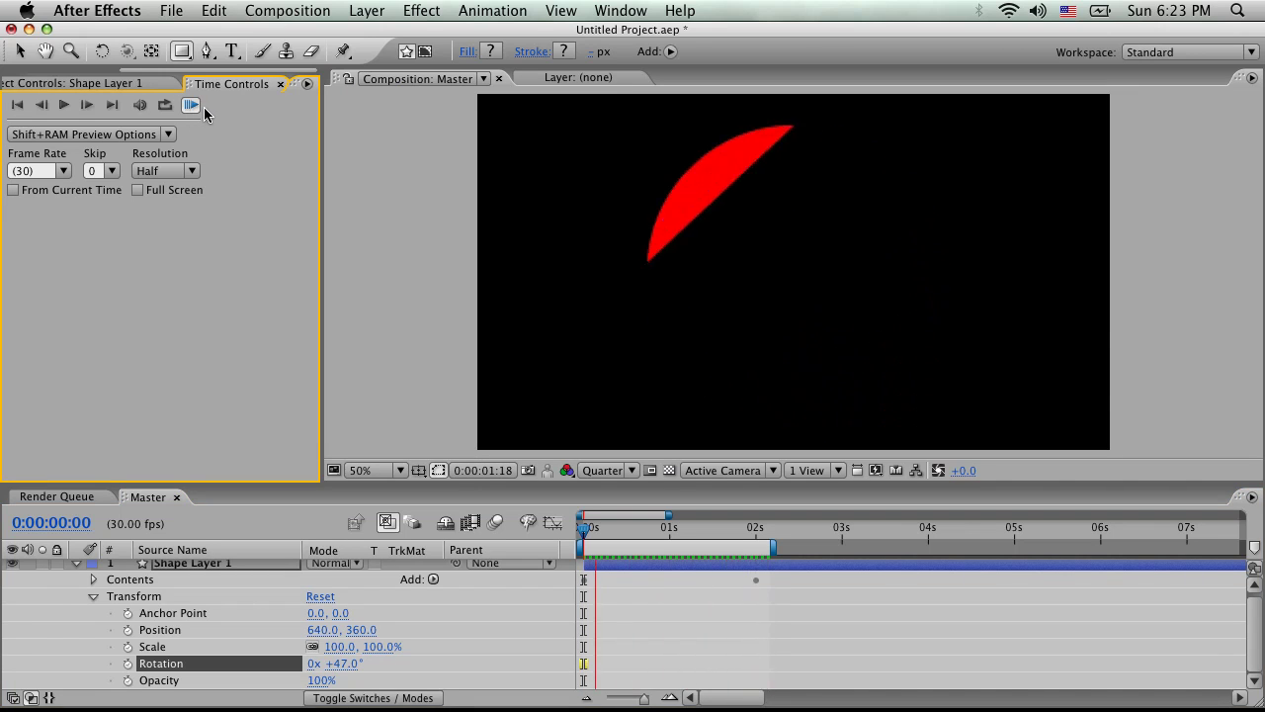
left_click(246, 190)
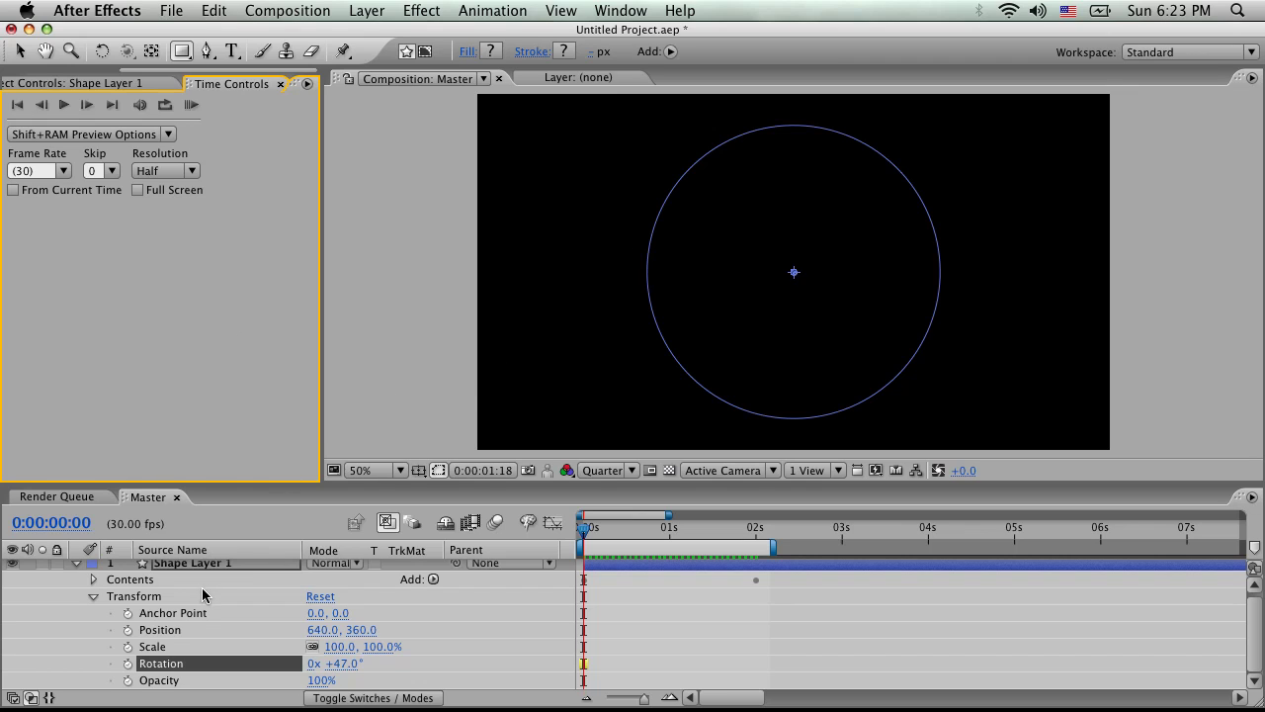
Select Shape Layer 1's Contents and Transform groups and save them as preset 'circleLines'.
left_click(93, 600)
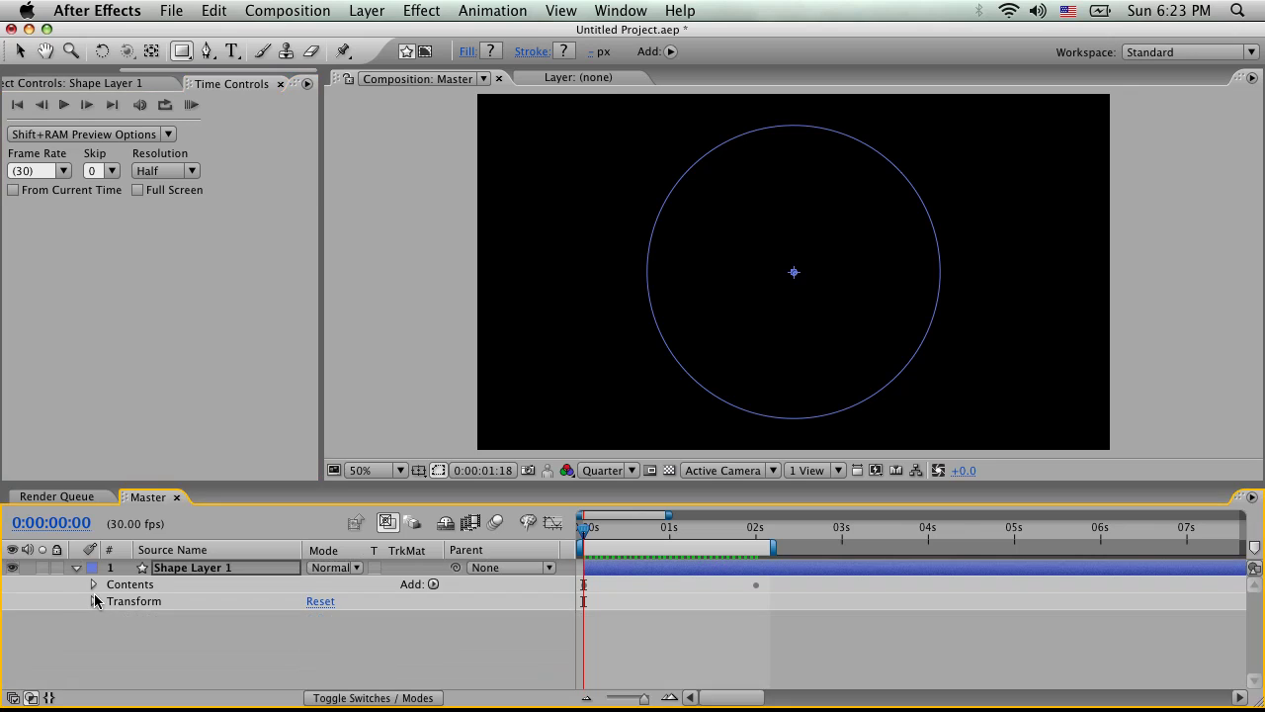
left_click(117, 587)
left_click(140, 602, "shift")
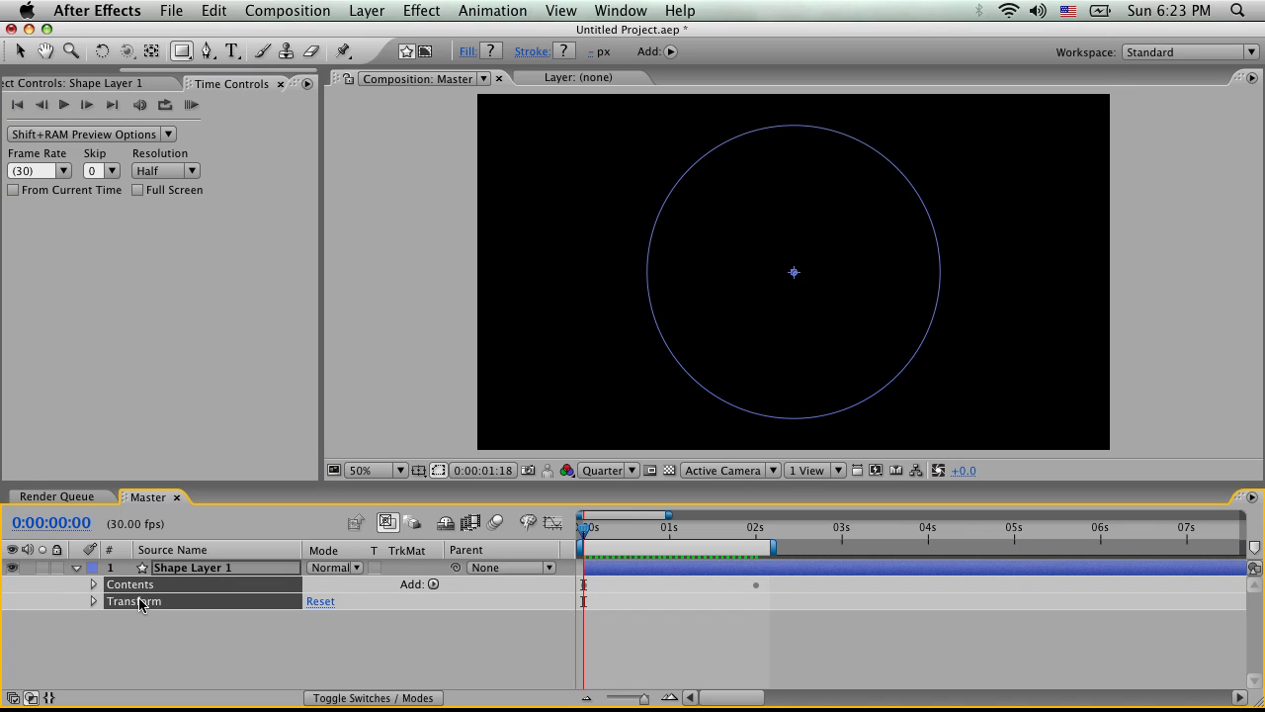
left_click(499, 9)
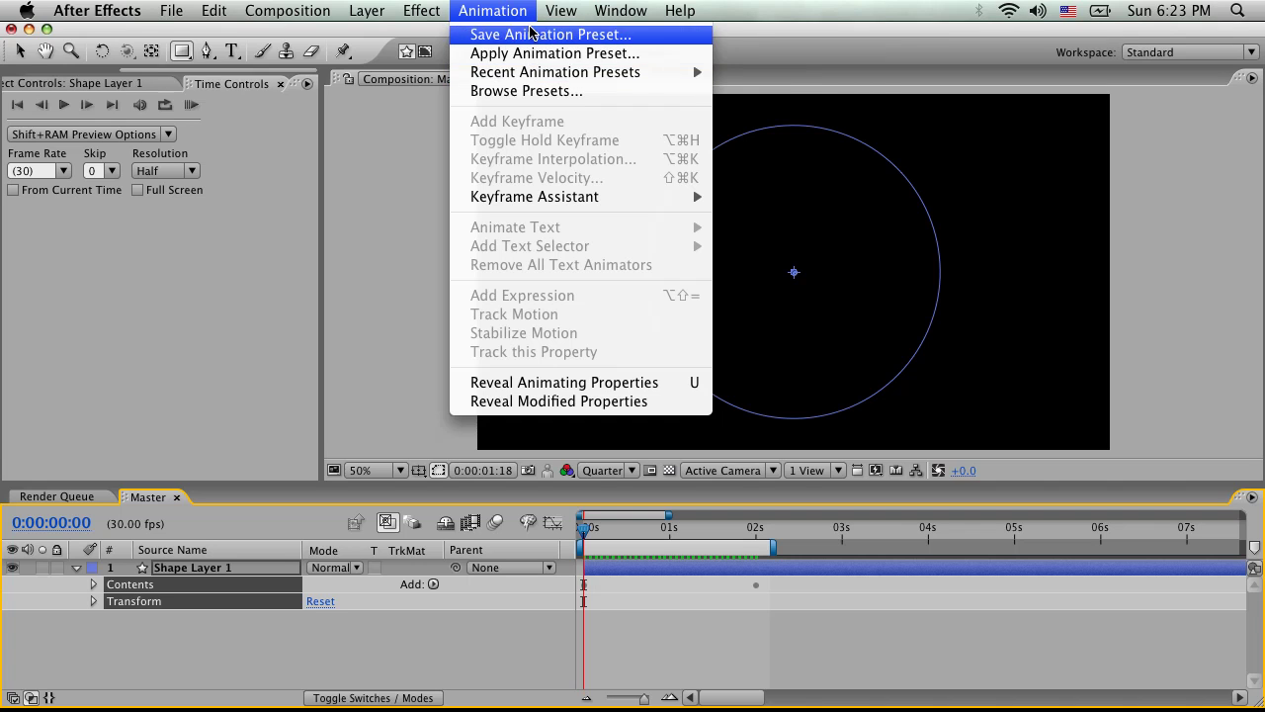
left_click(531, 36)
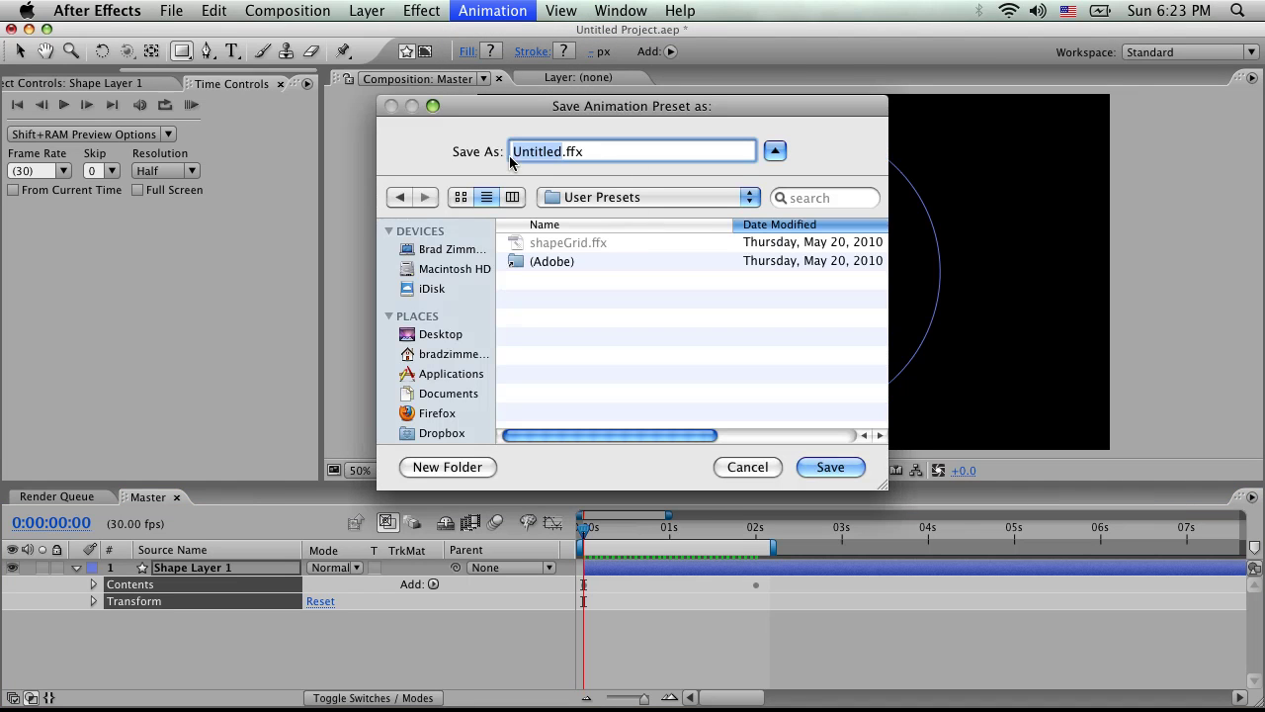
type("circleLines")
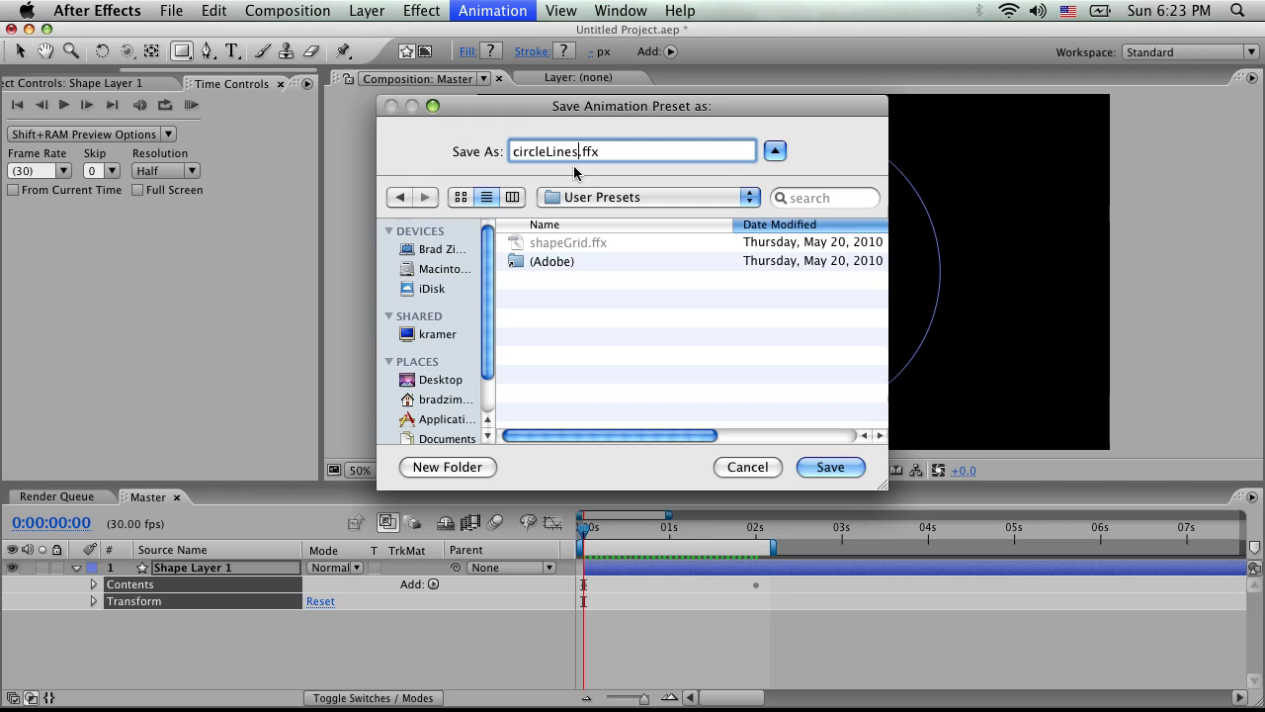
key("Return")
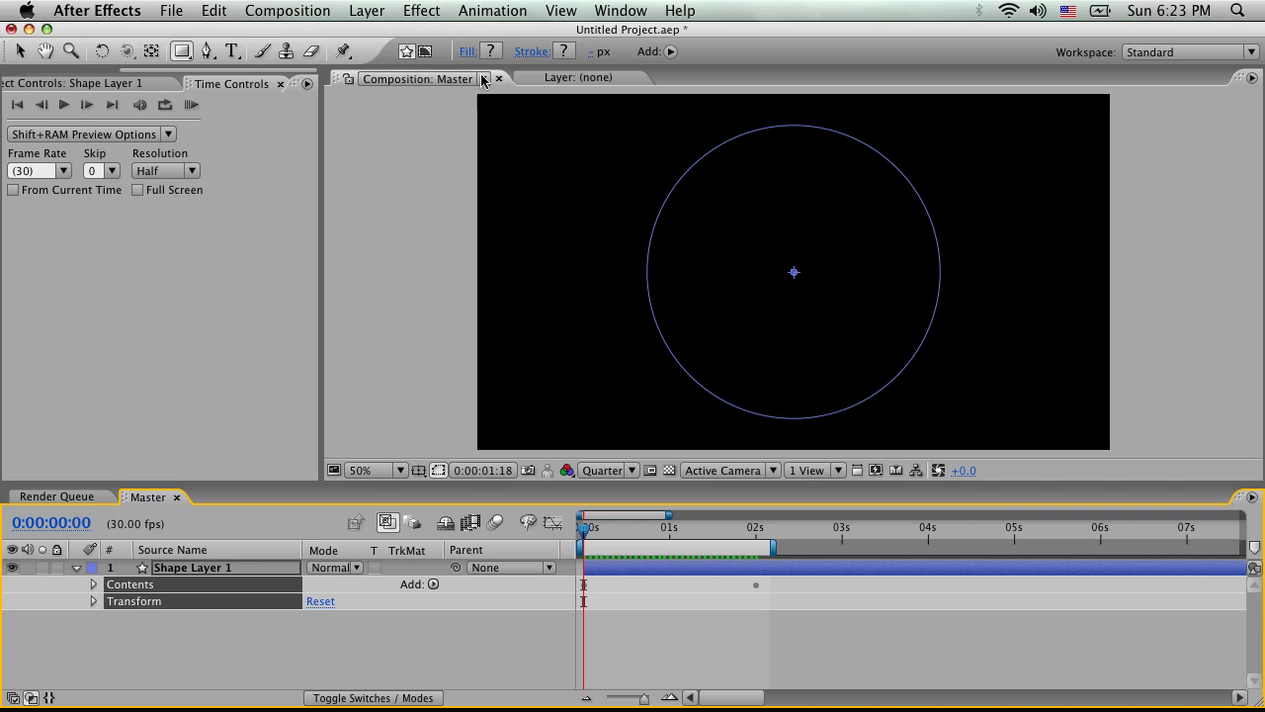
Drag the circleLines preset from Effects & Presets into the comp, then hide Shape Layer 1.
left_click(168, 623)
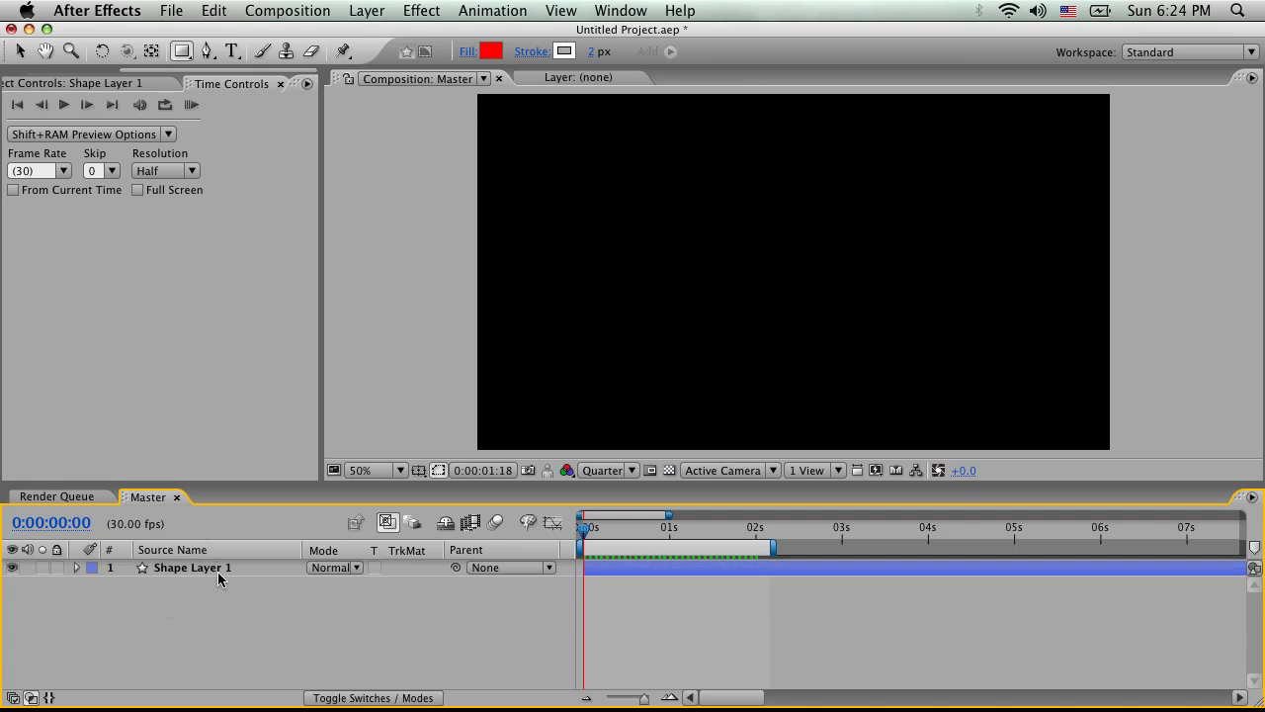
left_click(636, 8)
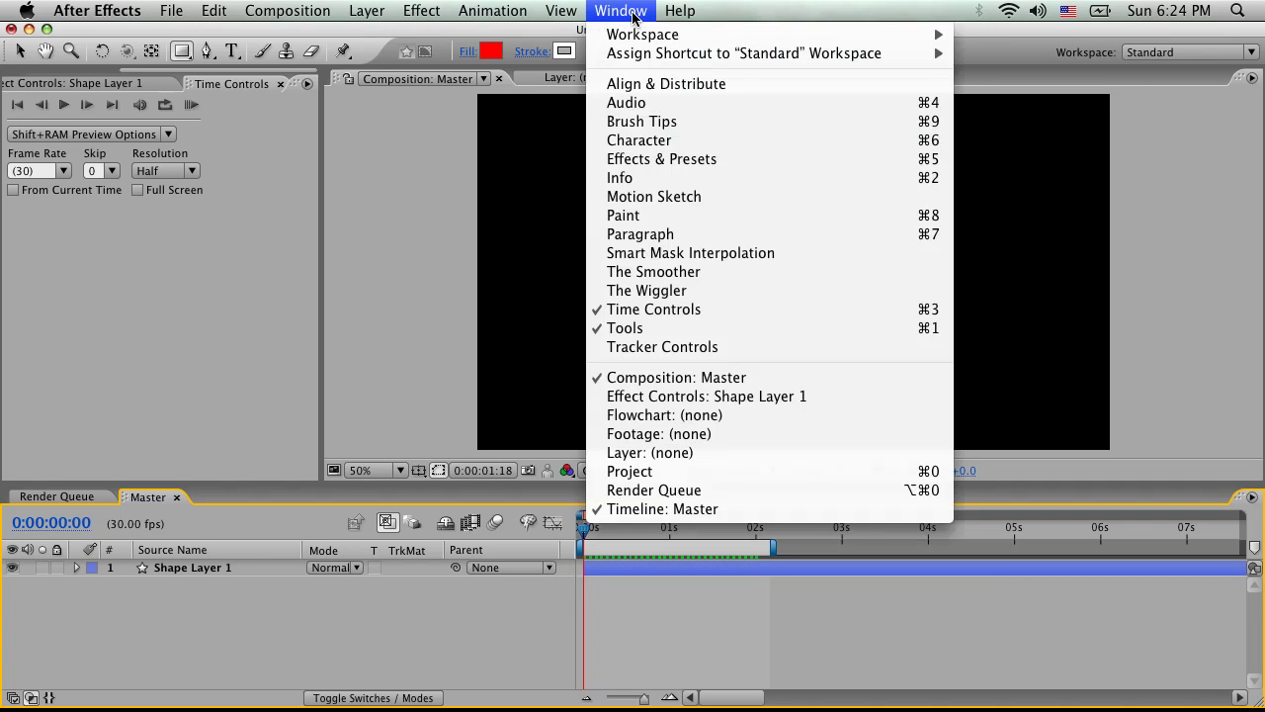
left_click(682, 163)
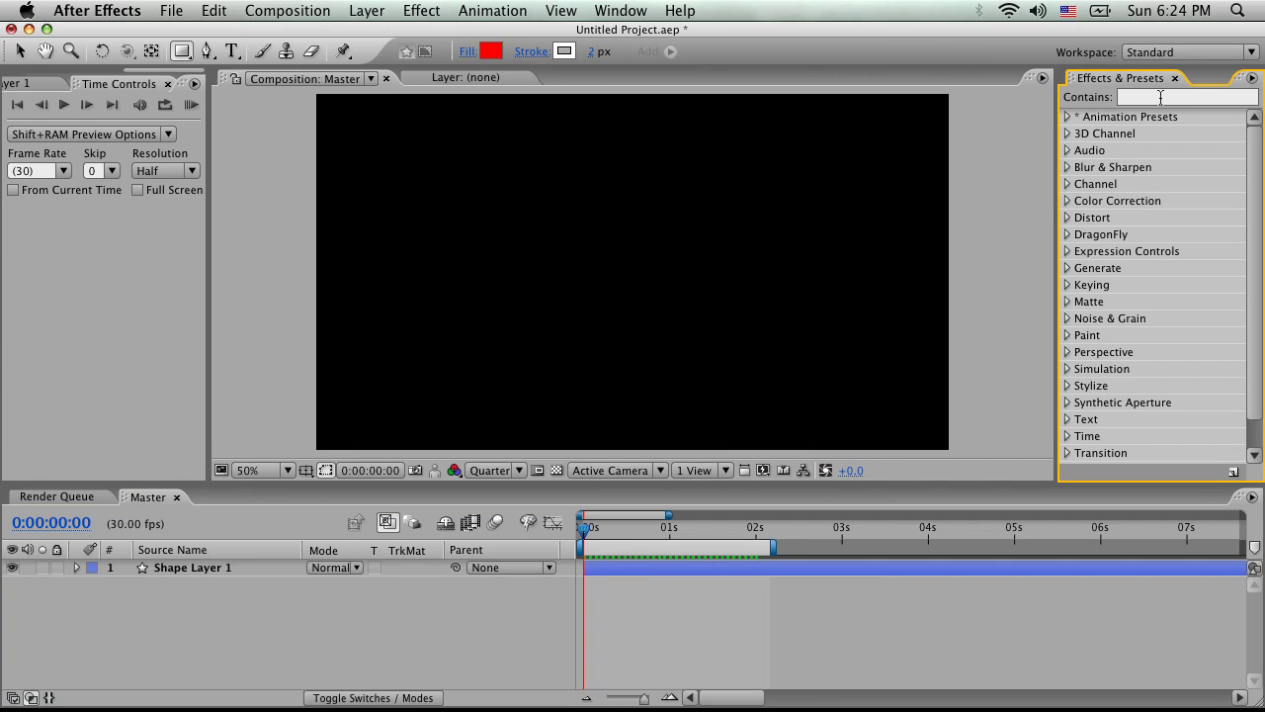
left_click(1158, 98)
type("circle")
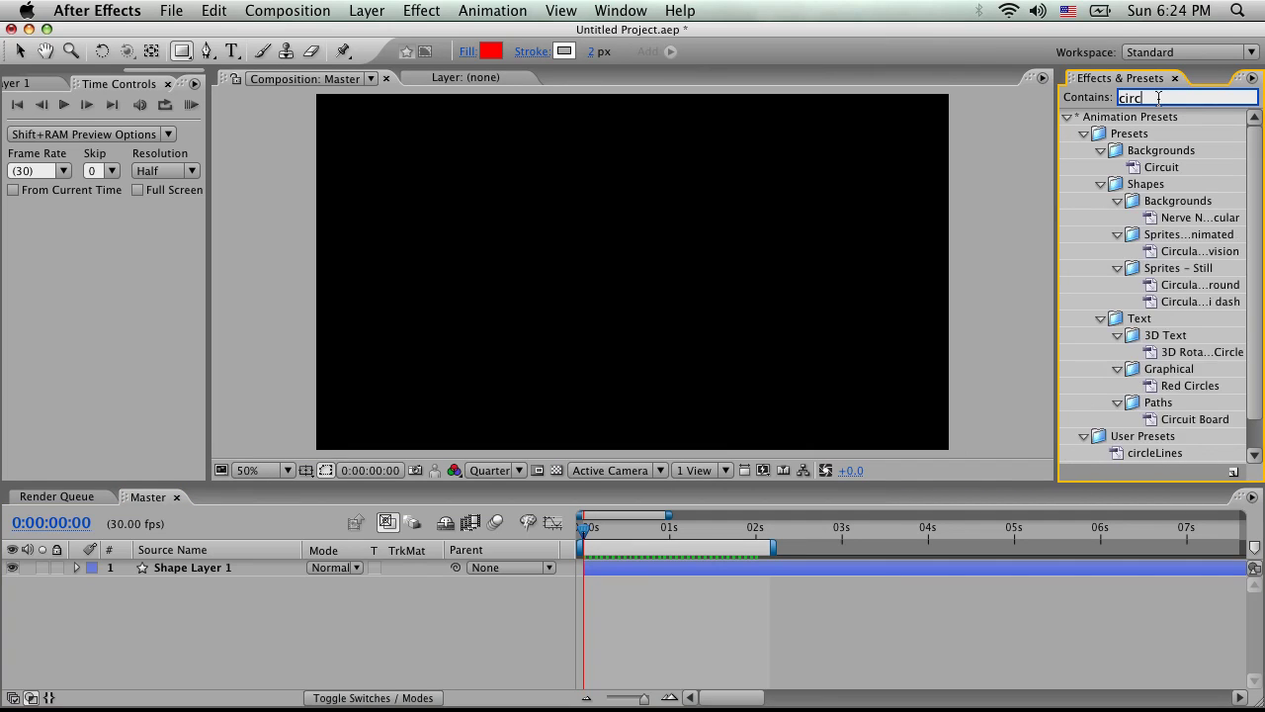
left_click(1152, 252)
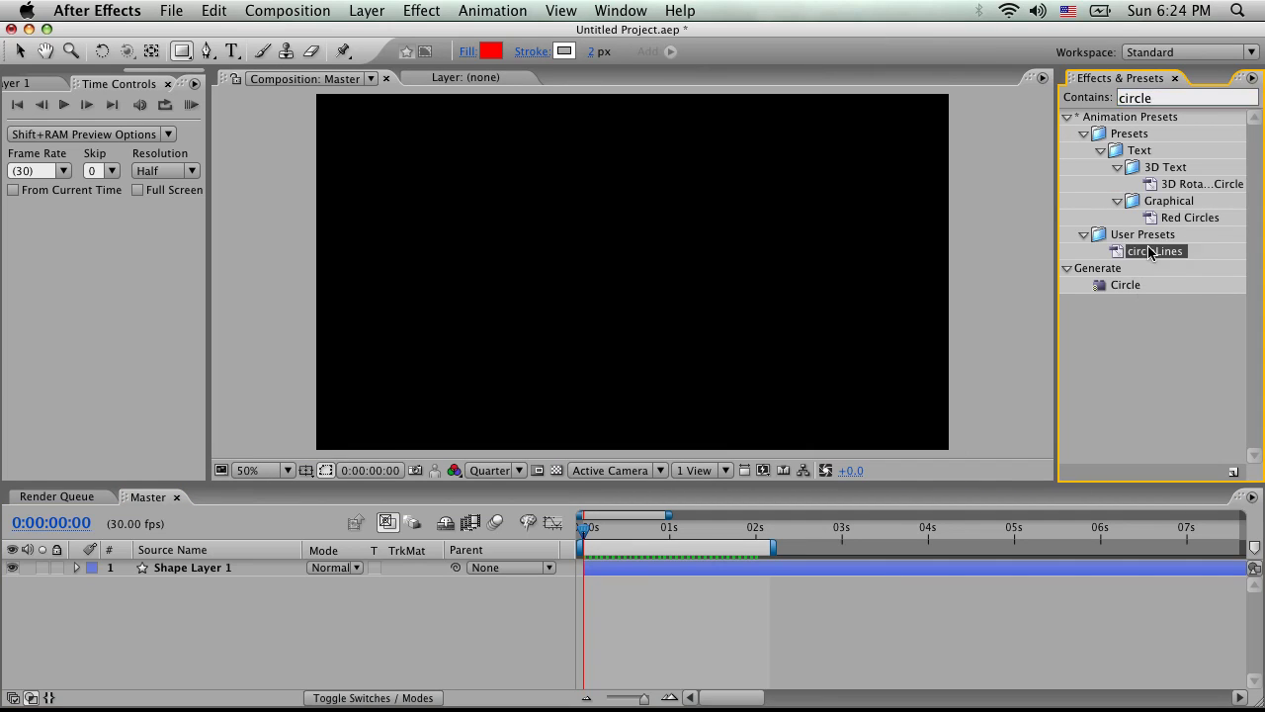
left_click_drag(1158, 253, 643, 271)
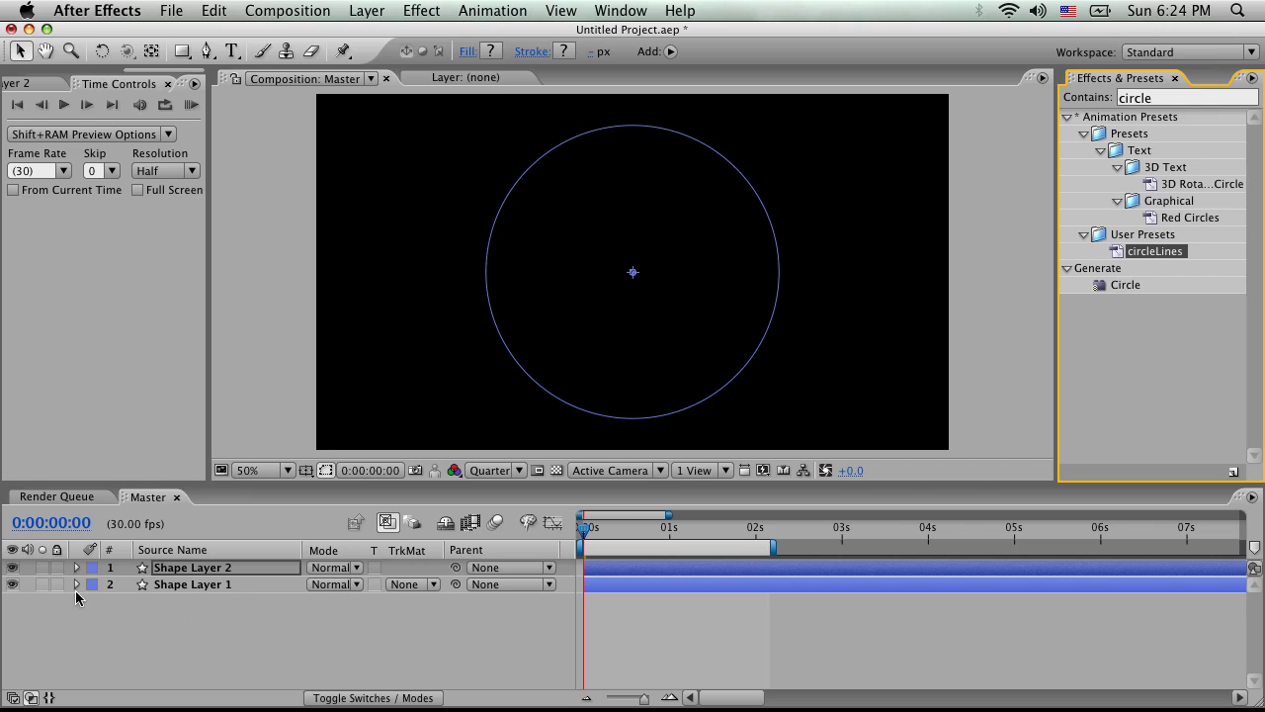
left_click(9, 585)
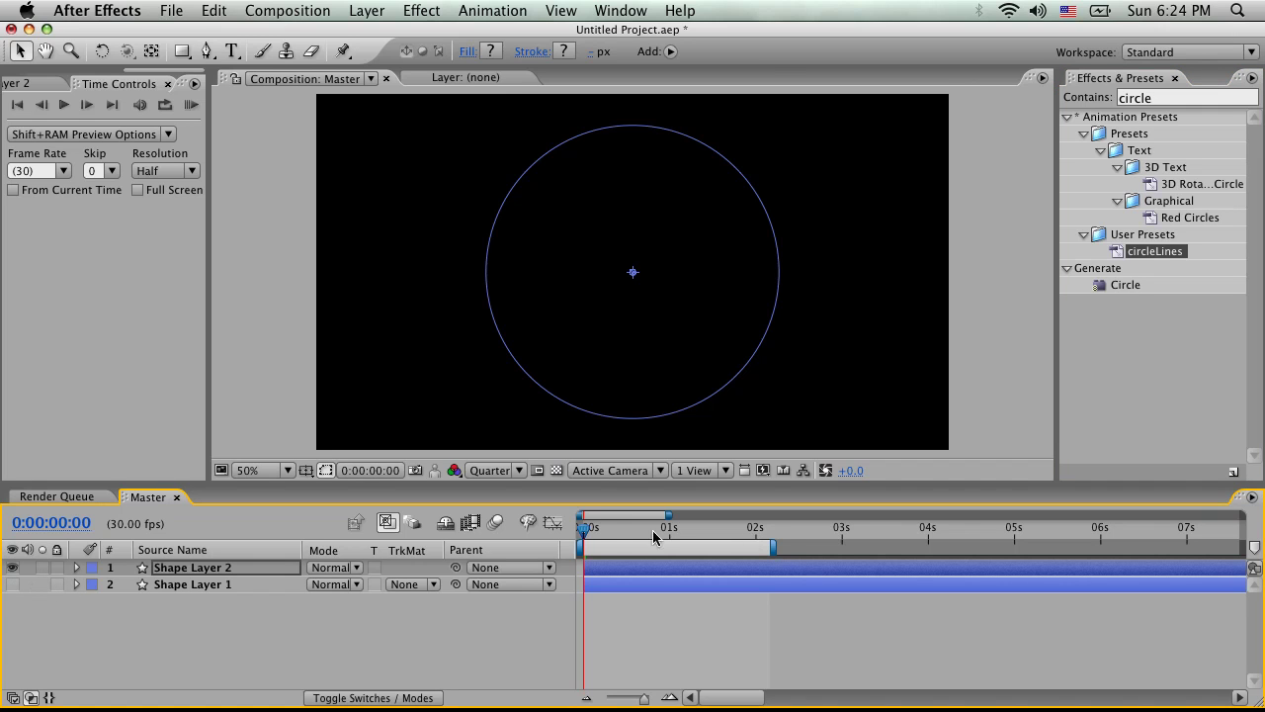
Start Shape Layer 2 about 20 frames later, scale it to 51% and move it upper right.
left_click_drag(582, 534, 647, 534)
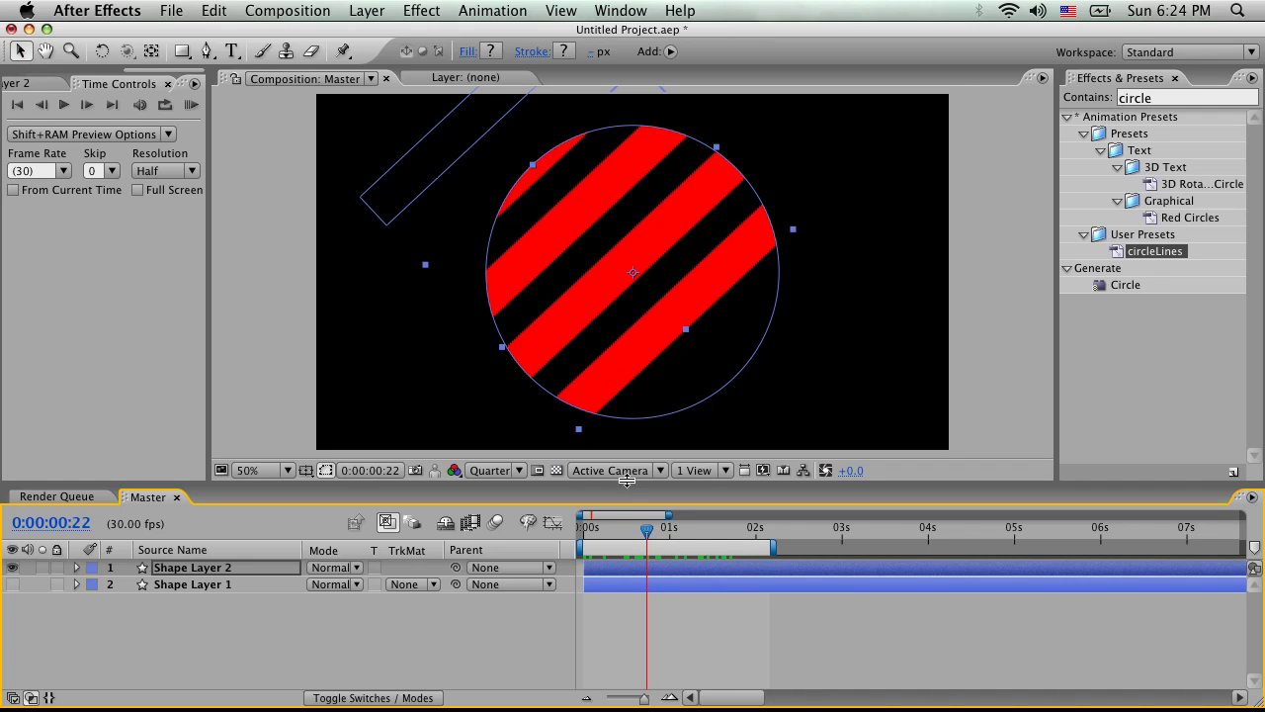
left_click_drag(629, 576, 685, 573)
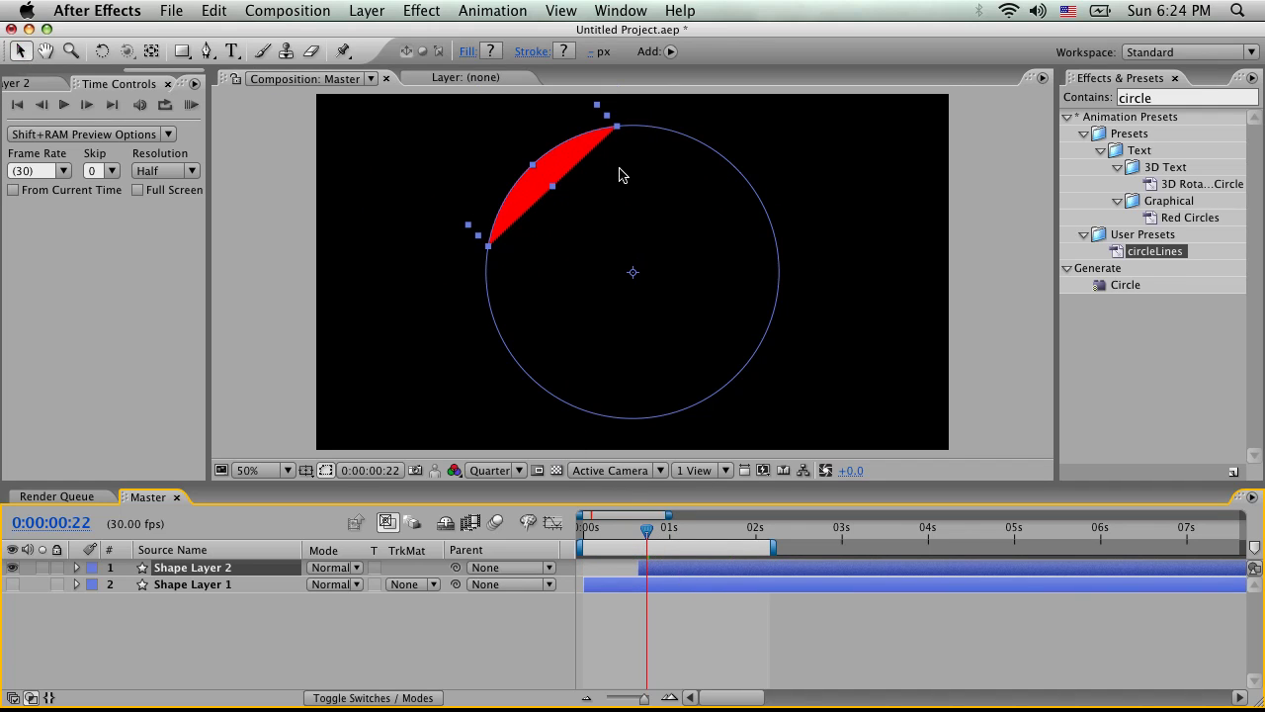
key("t")
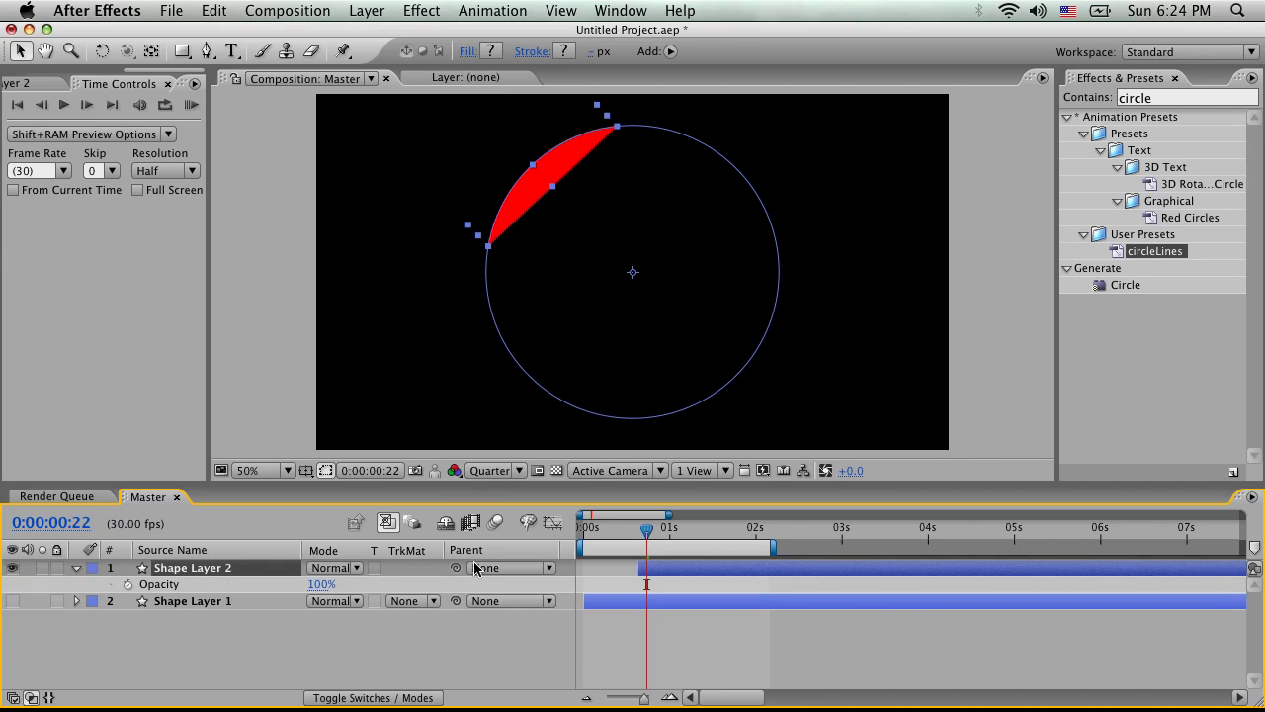
left_click_drag(319, 584, 276, 591)
key("super+z")
key("s")
left_click_drag(368, 585, 318, 584)
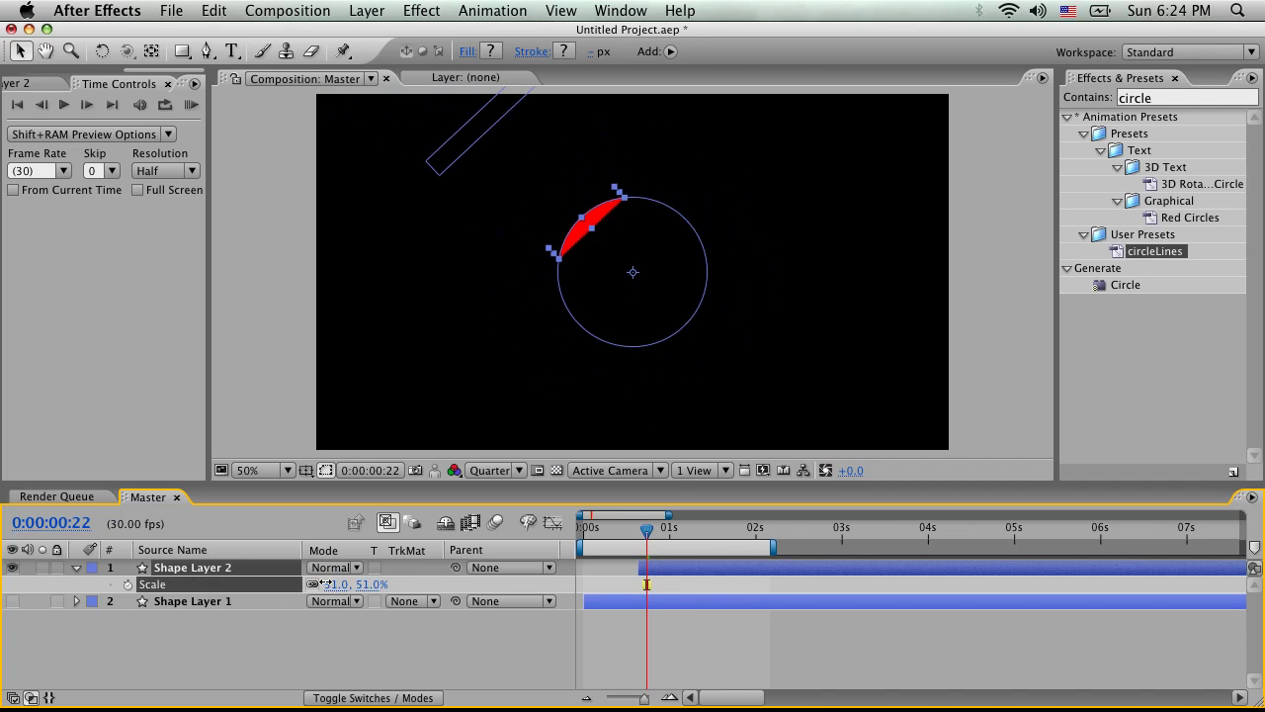
left_click_drag(595, 225, 748, 168)
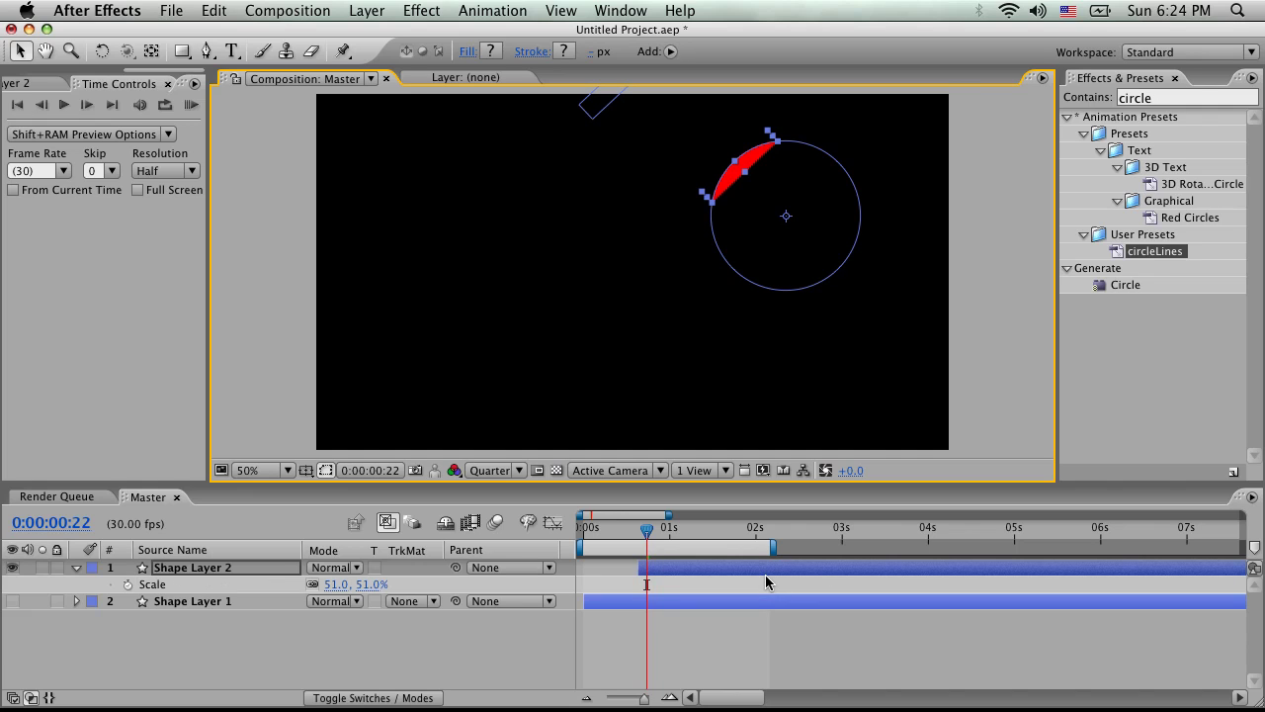
Duplicate it as Shape Layer 3, move the copy down-left and delay its start.
key("super+d")
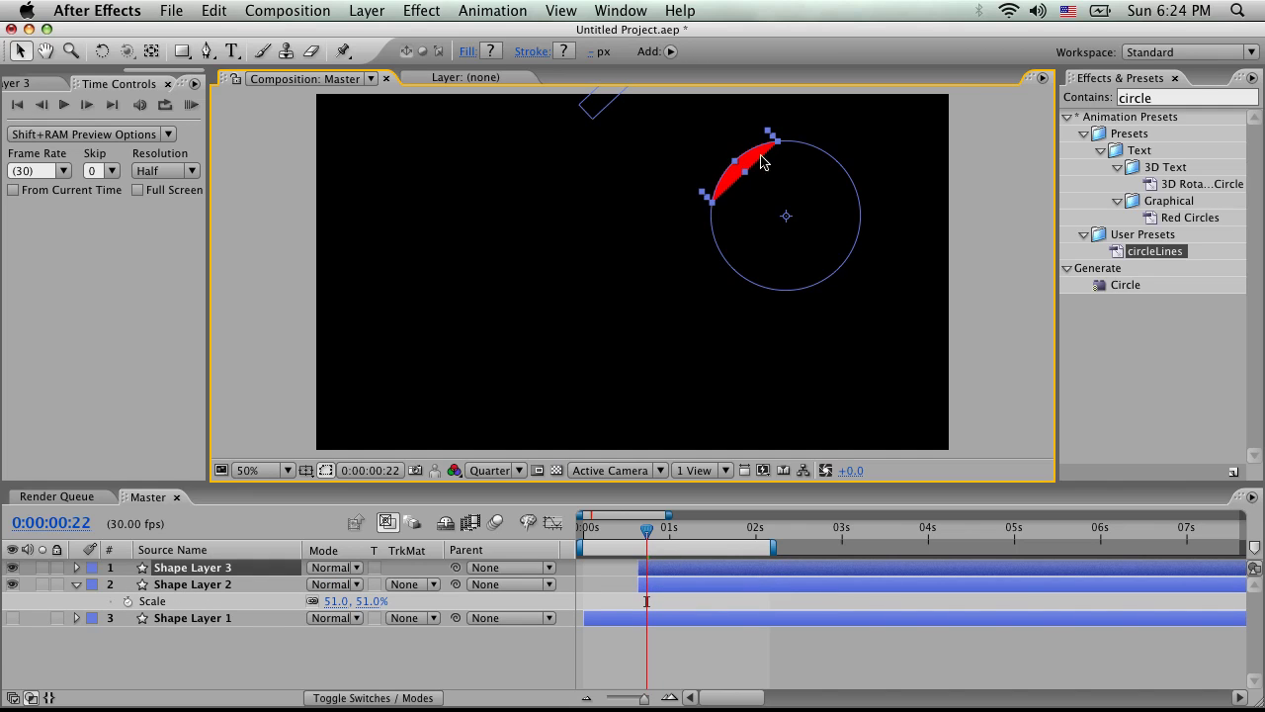
left_click_drag(761, 163, 417, 286)
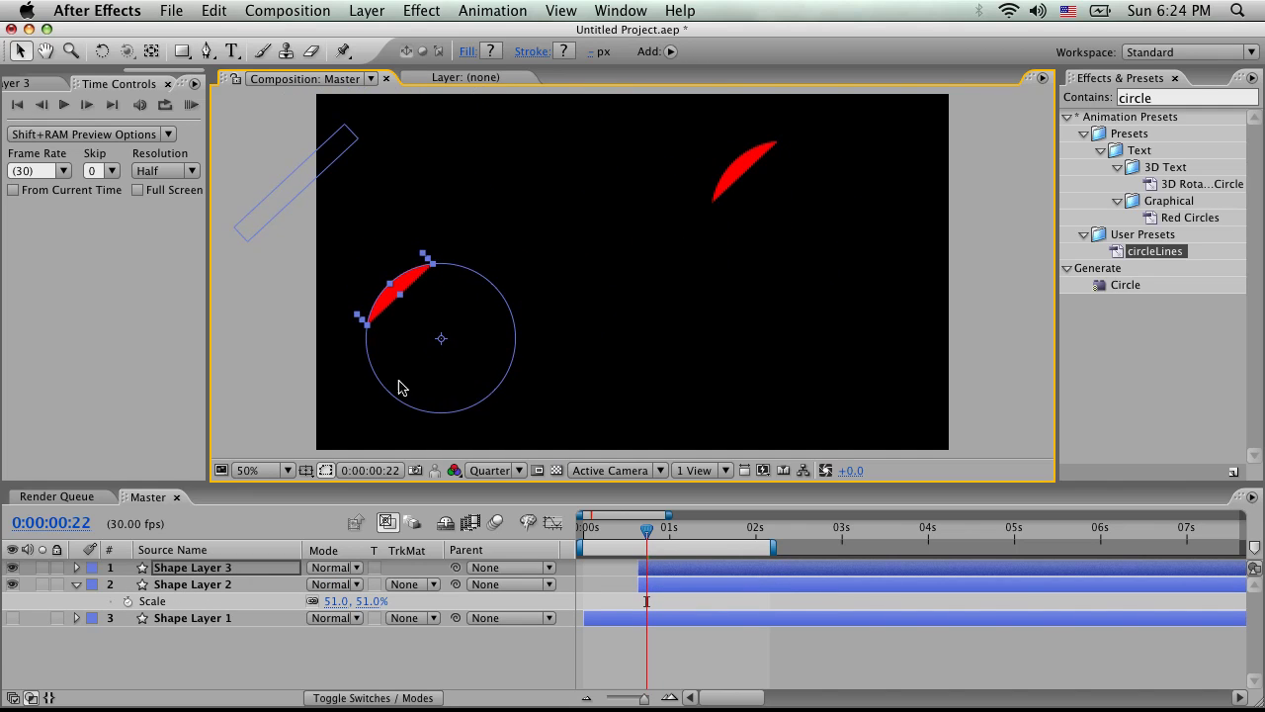
left_click_drag(667, 572, 720, 574)
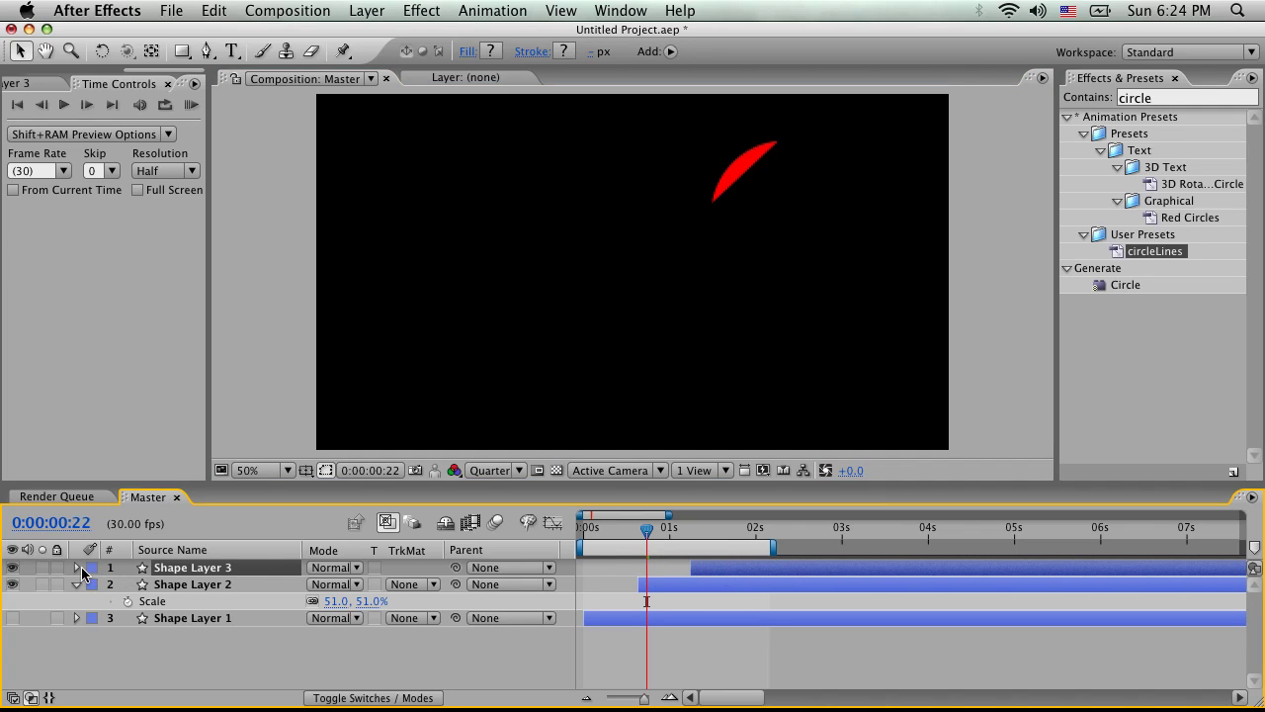
scroll(143, 67, "left", 4)
Add a Fill effect to Shape Layer 3 with a cyan colour.
scroll(129, 85, "right", 3)
left_click(153, 86)
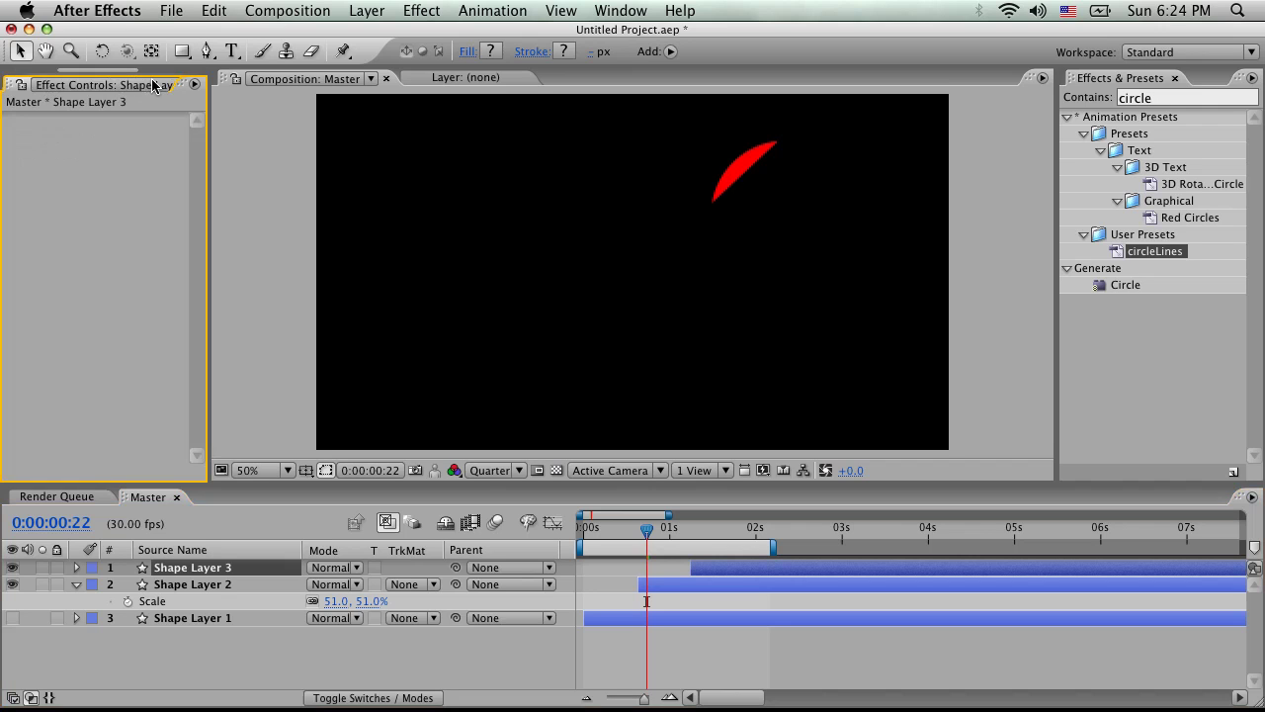
right_click(116, 195)
mouse_move(207, 437)
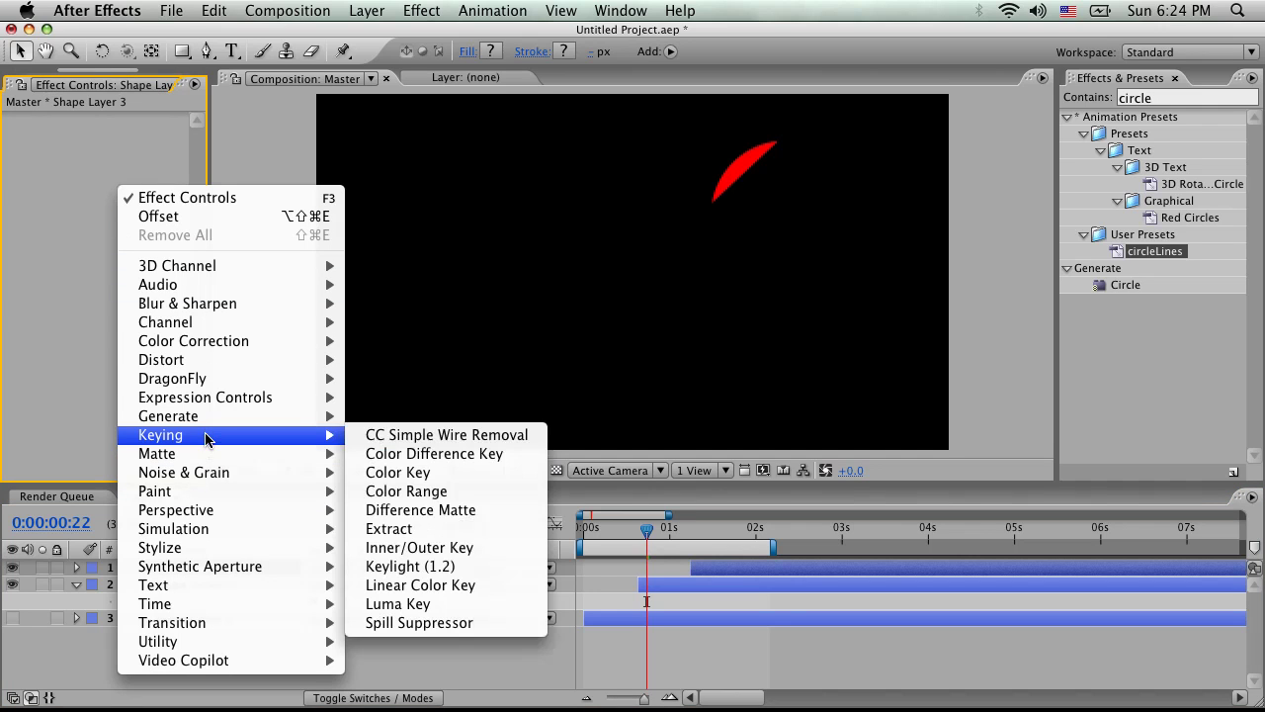
mouse_move(188, 418)
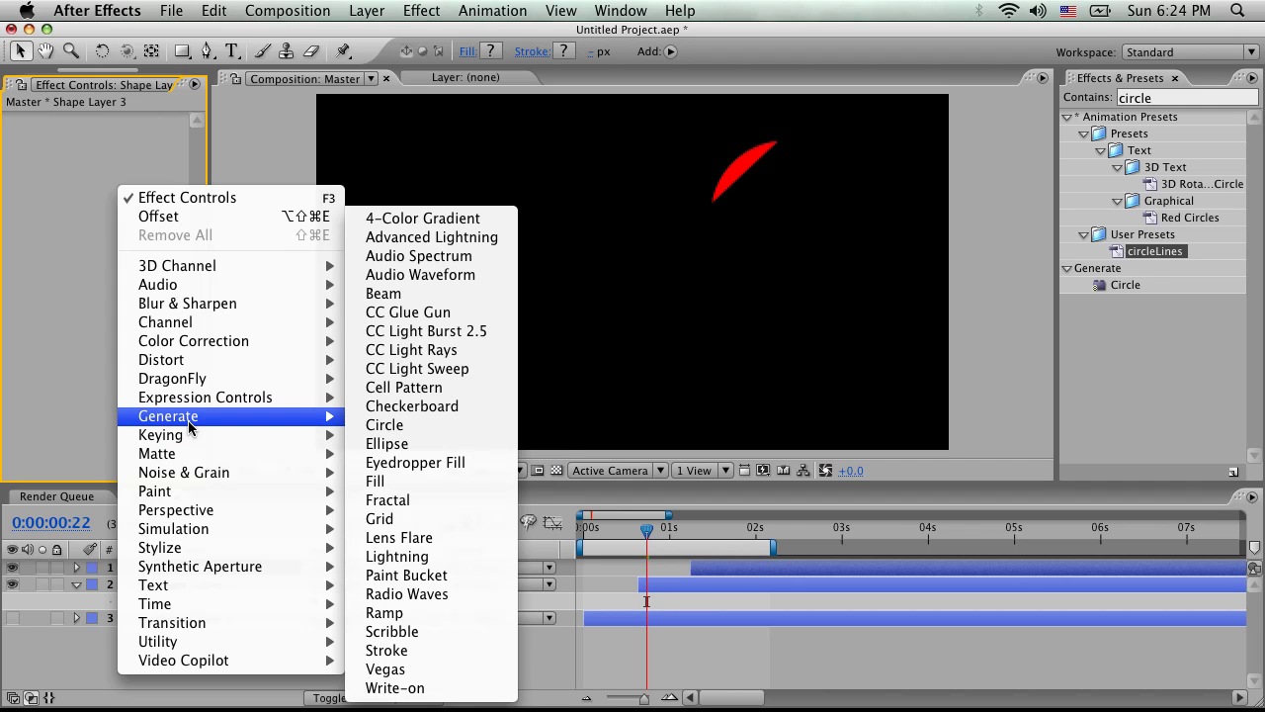
left_click(415, 481)
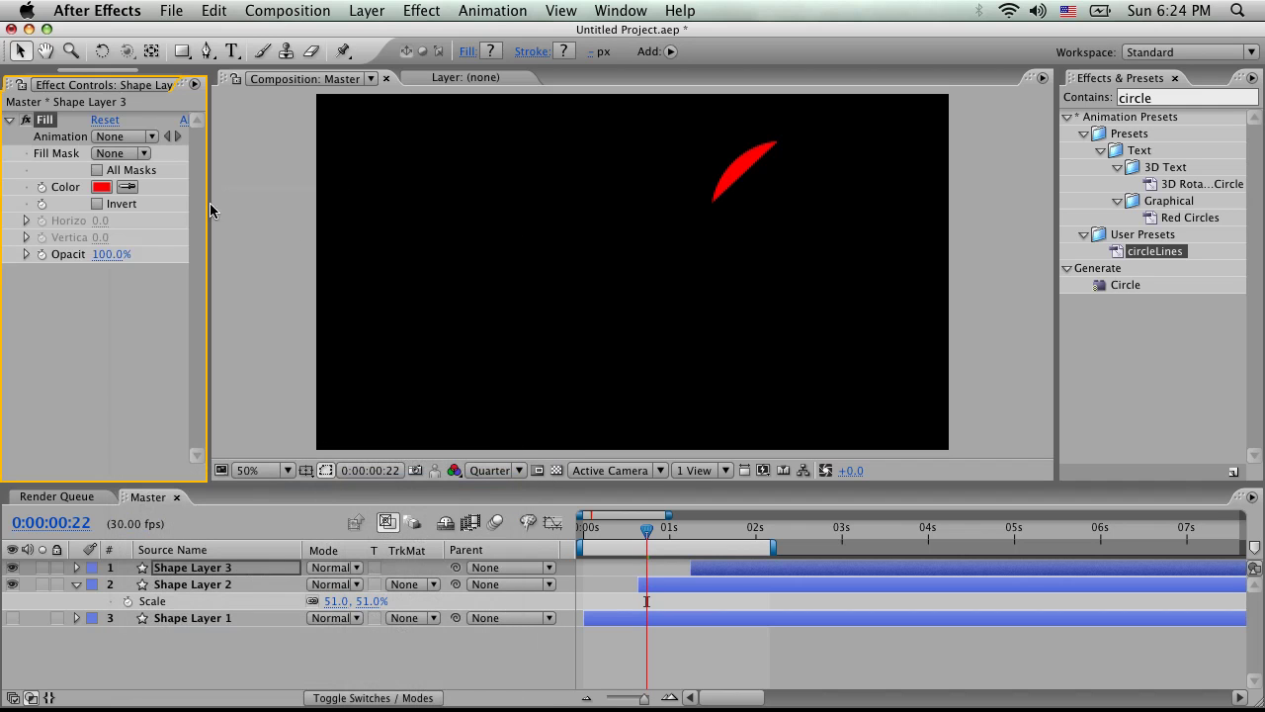
left_click(100, 188)
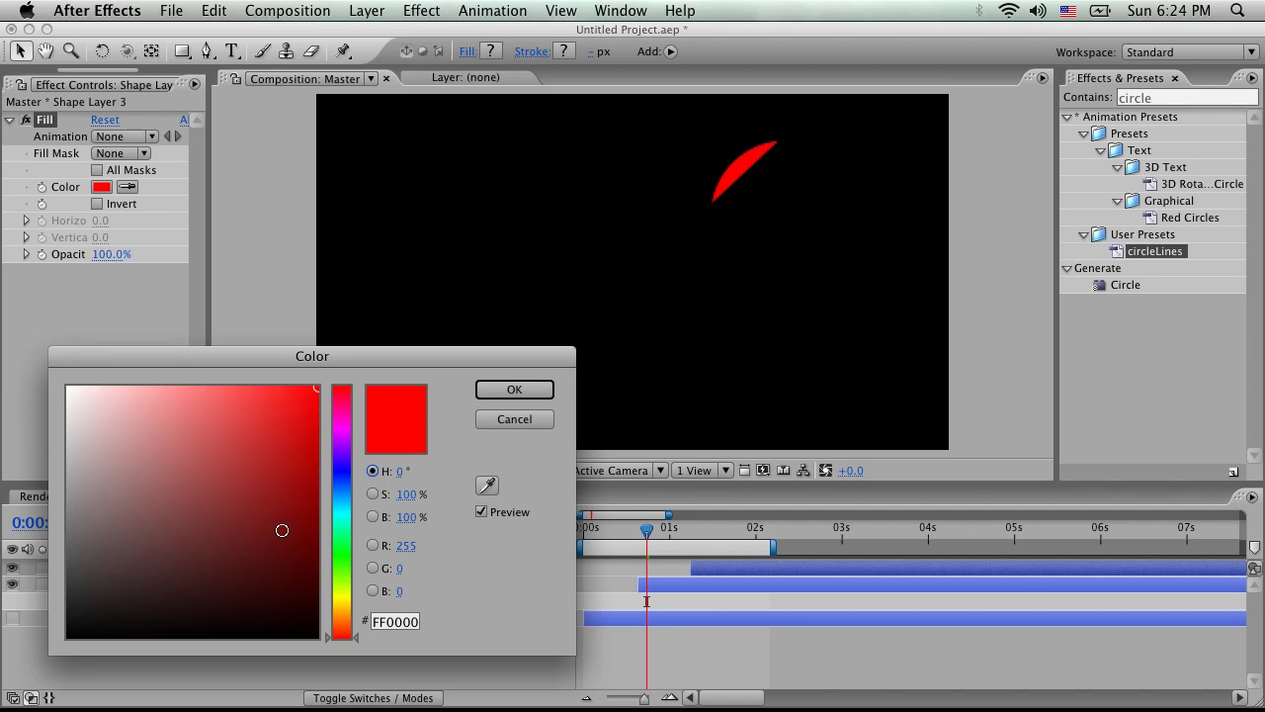
mouse_move(281, 530)
left_mouse_down()
mouse_move(291, 485)
mouse_move(290, 548)
mouse_move(335, 534)
mouse_move(340, 502)
mouse_move(316, 430)
left_mouse_up()
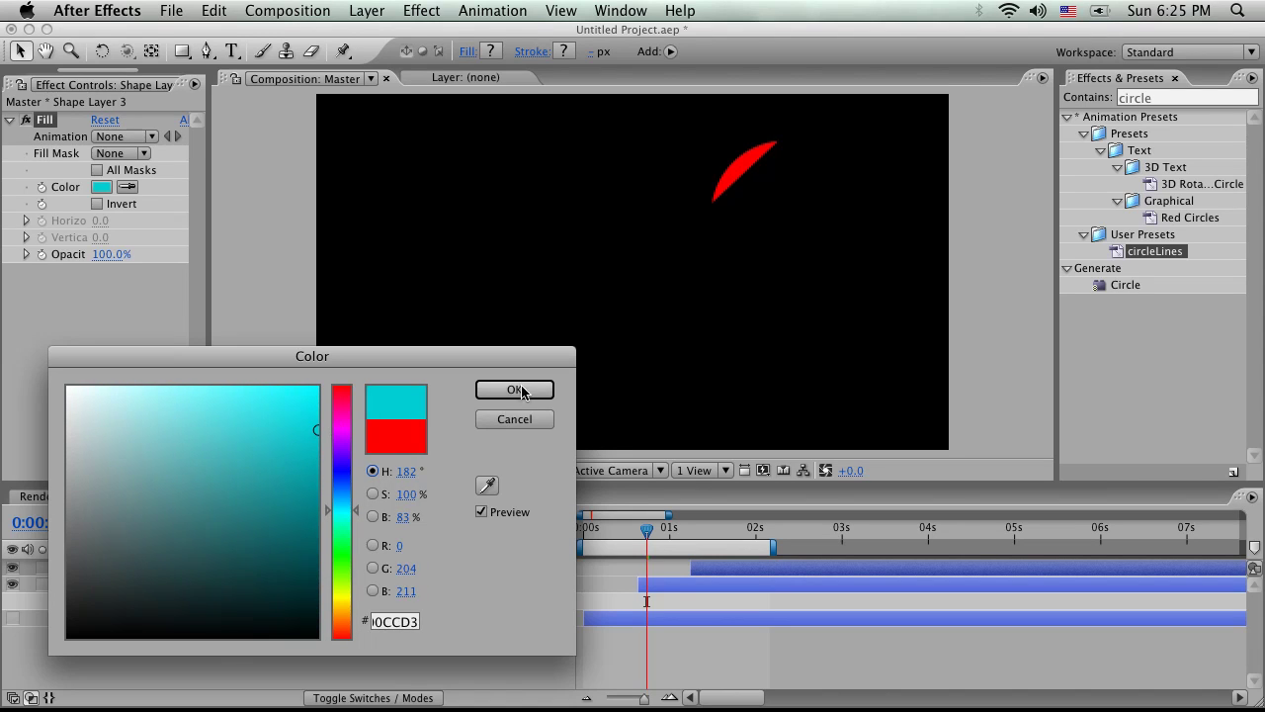
left_click(515, 390)
Add a Fill effect to Shape Layer 2 coloured purple-blue 4200FF.
left_click(710, 536)
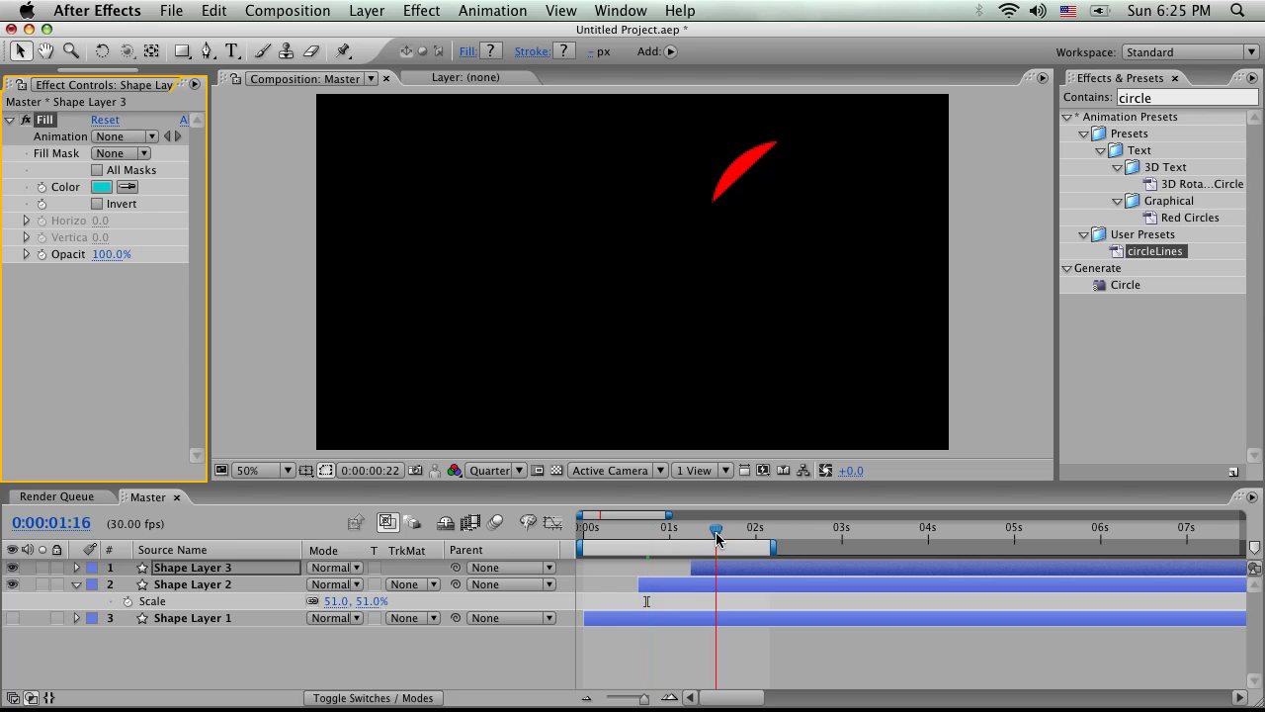
left_click(658, 535)
left_click(662, 587)
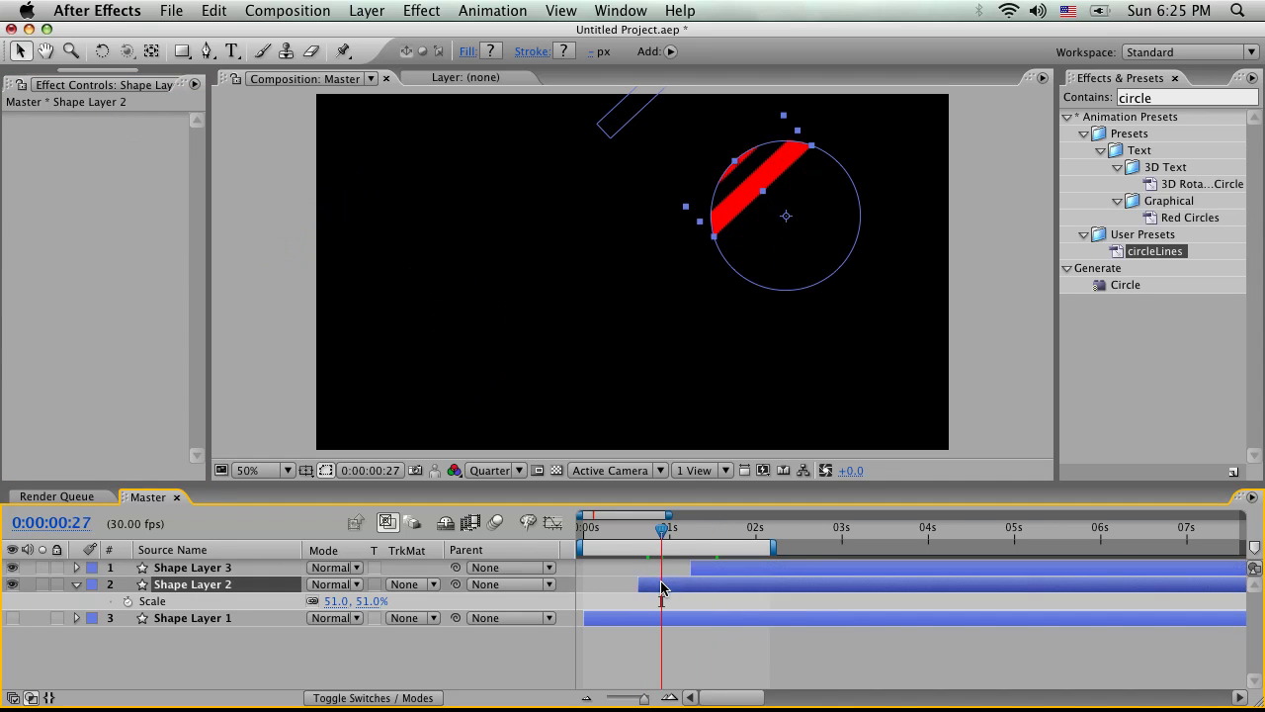
right_click(91, 155)
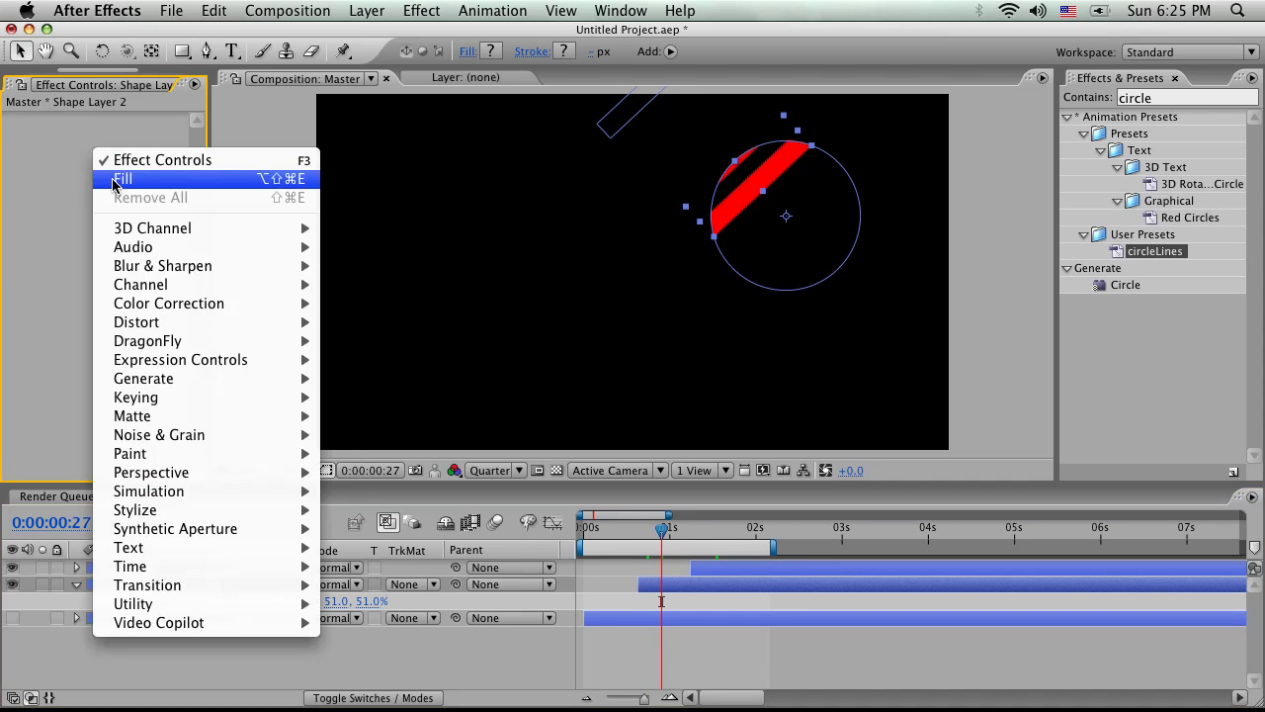
left_click(116, 179)
left_click(100, 188)
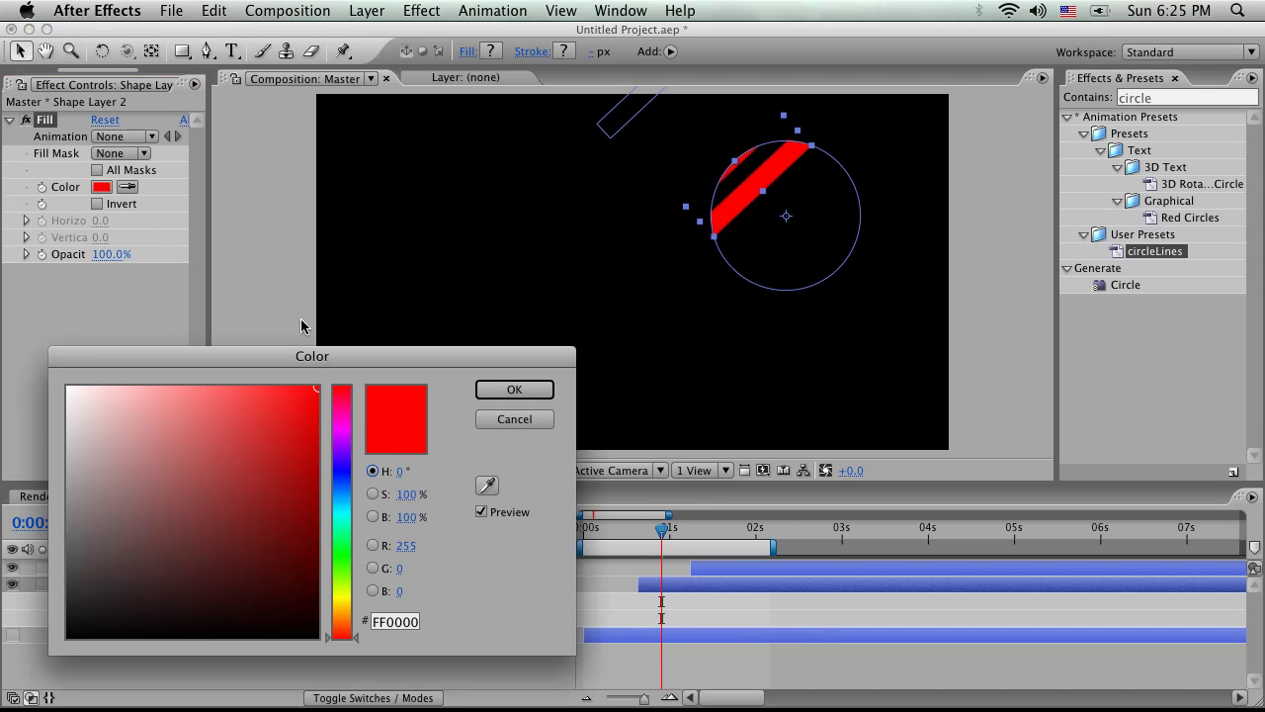
left_click_drag(344, 496, 345, 459)
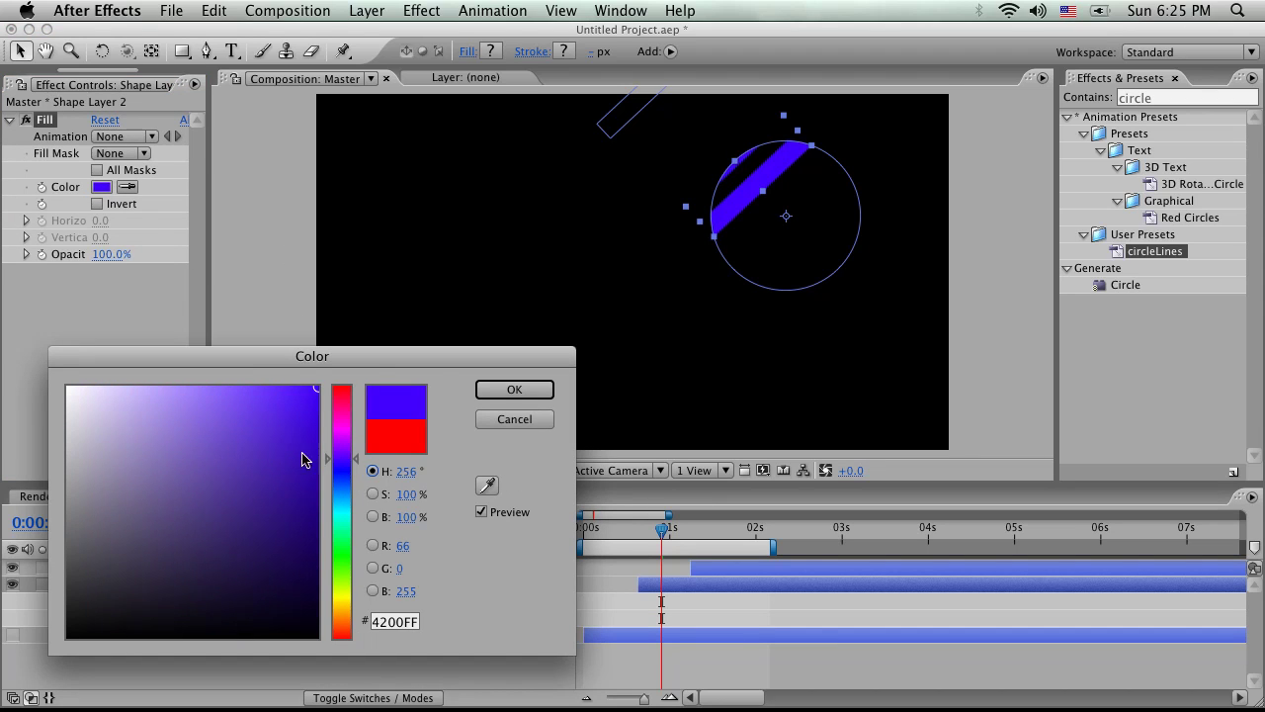
left_click(515, 389)
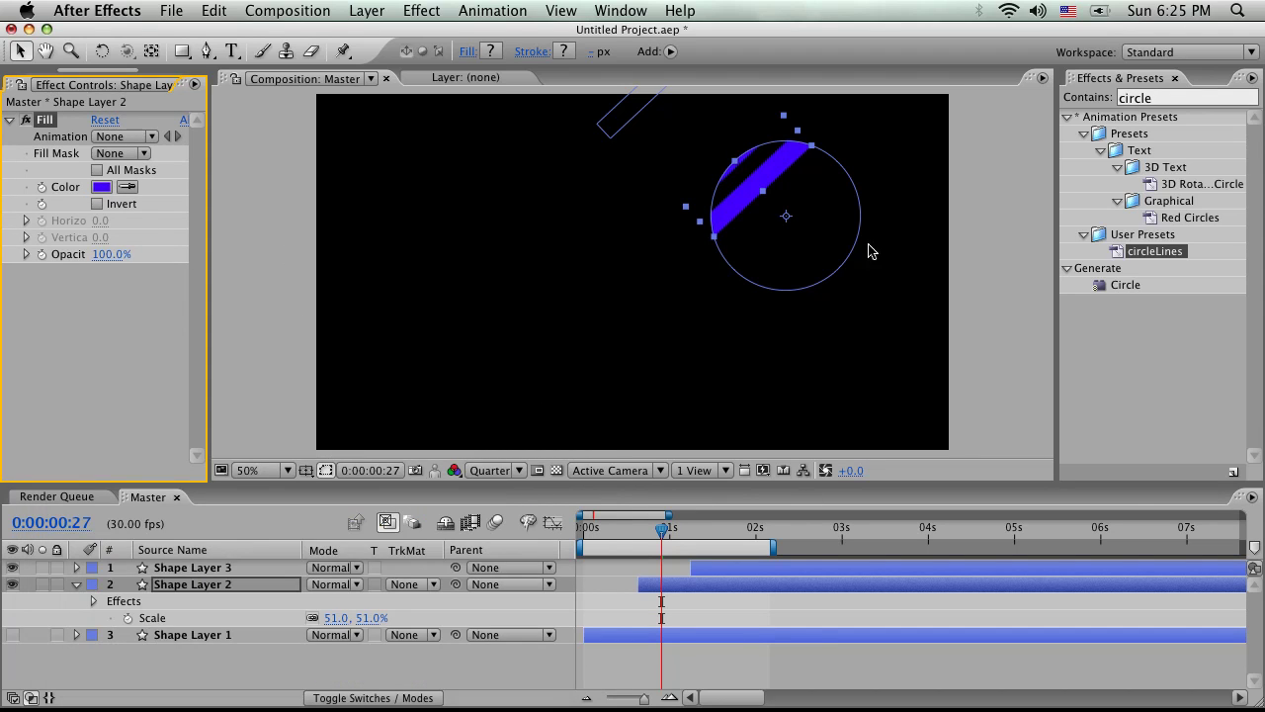
Extend the work area to just past 3 seconds.
left_click_drag(768, 546, 866, 550)
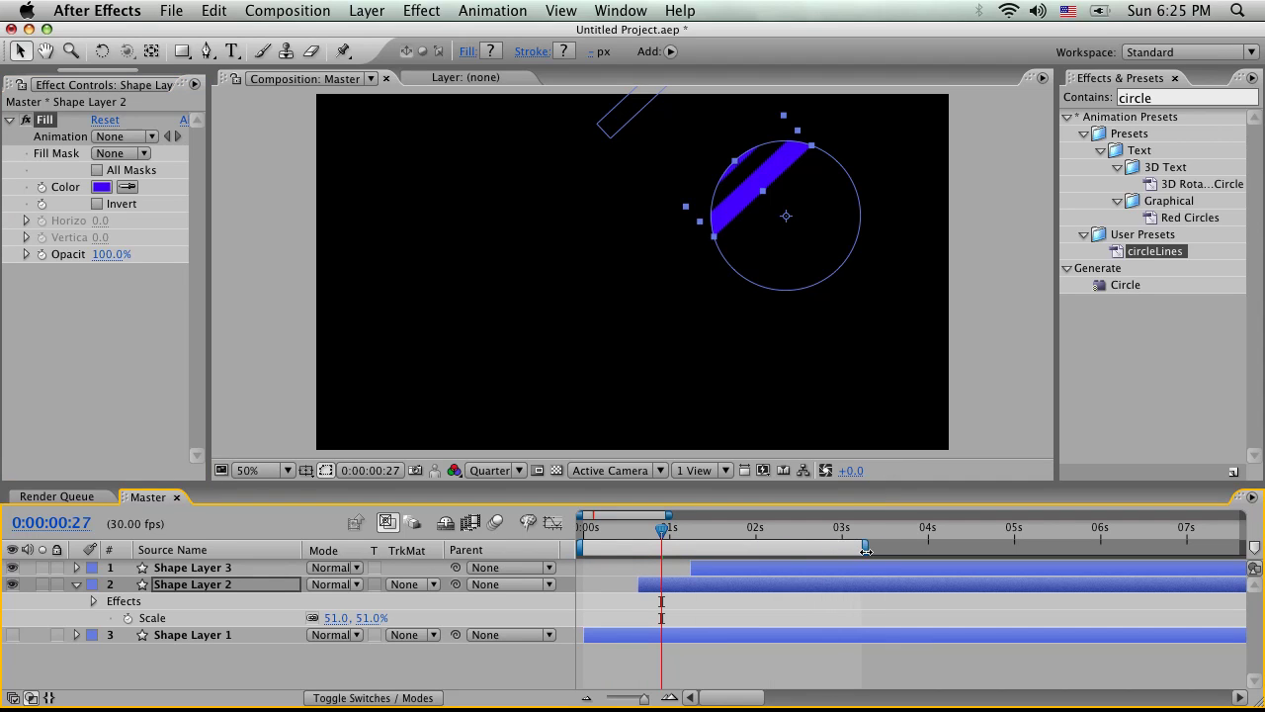
left_click_drag(89, 72, 138, 72)
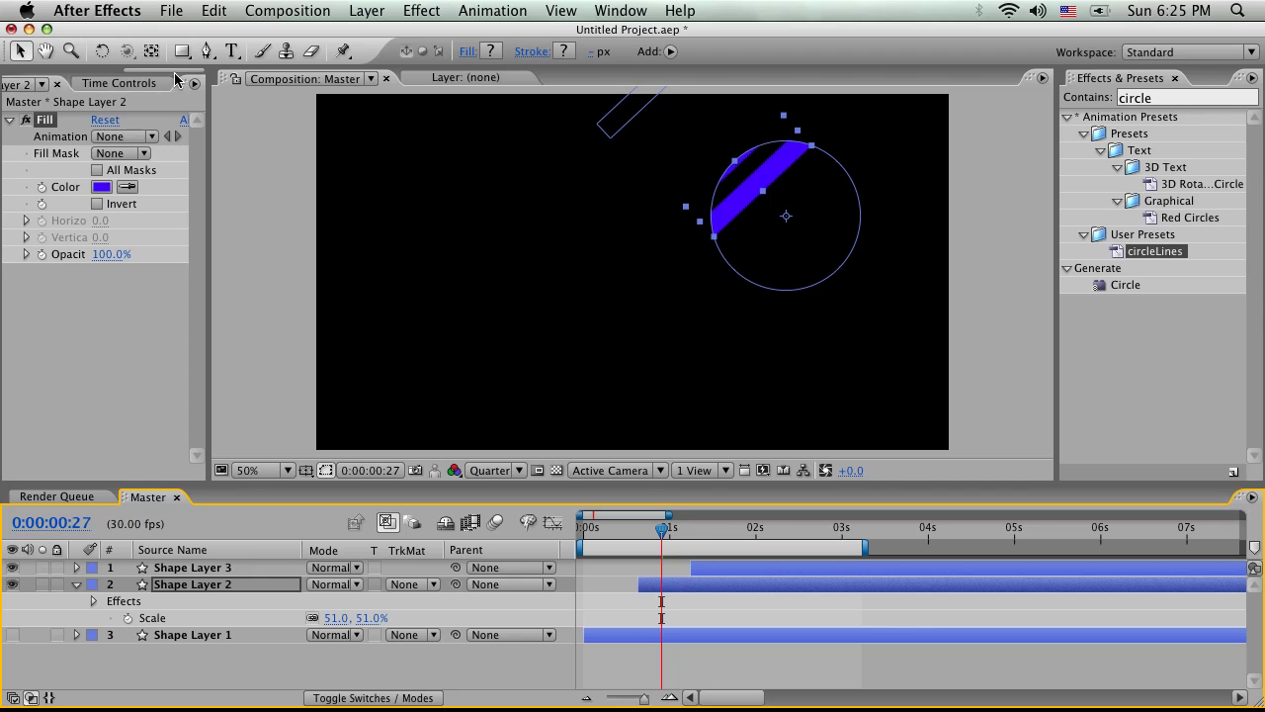
left_click(119, 84)
Preview the animation, then make Shape Layer 1 visible and select it.
left_click(196, 107)
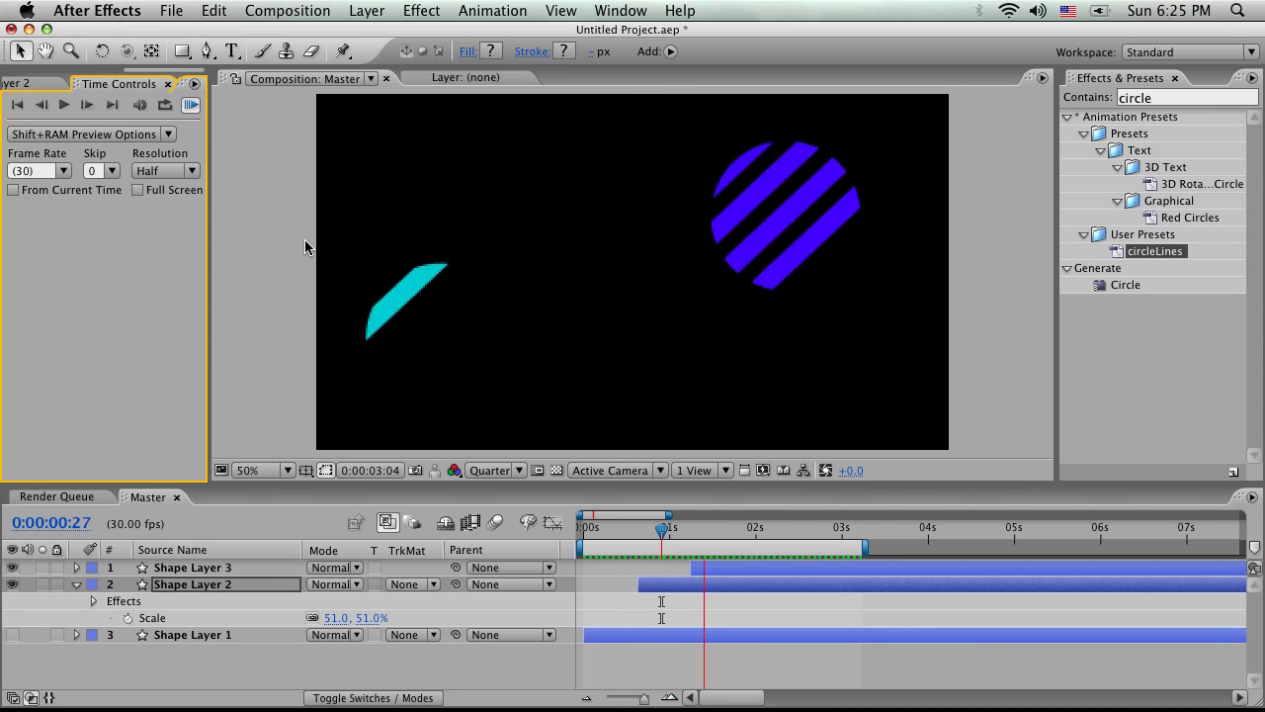
left_click(12, 634)
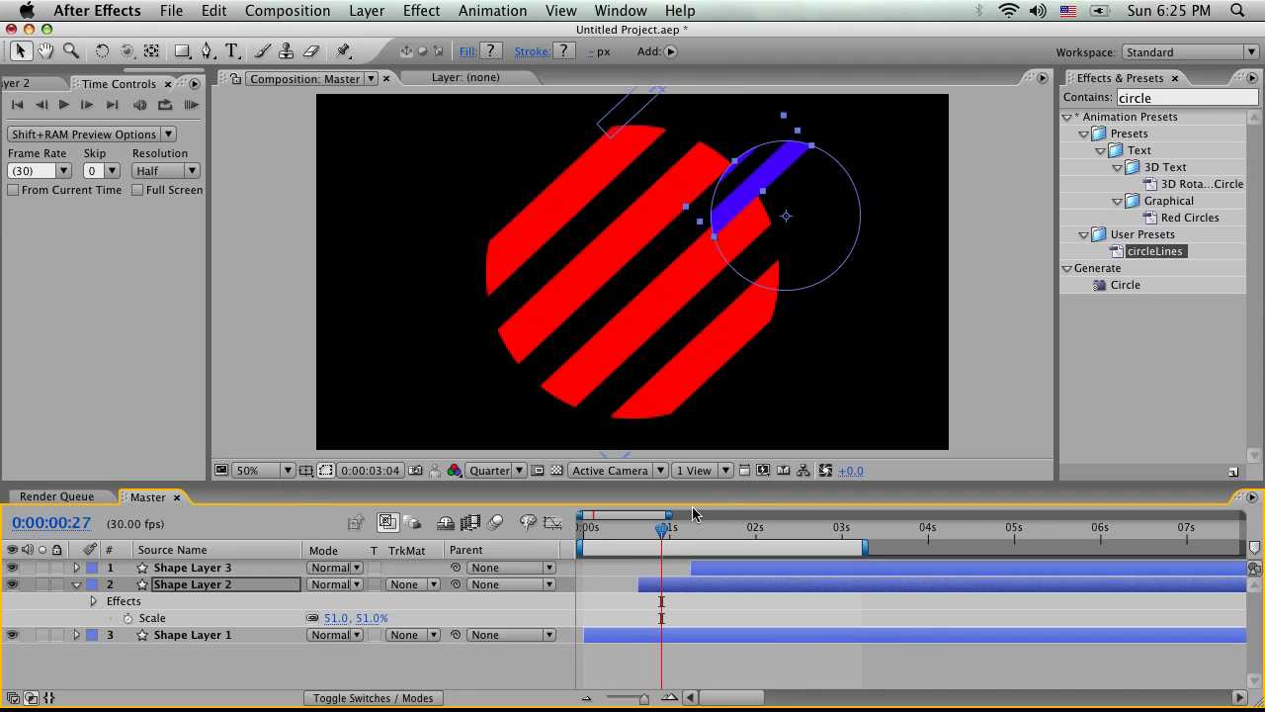
left_click(657, 642)
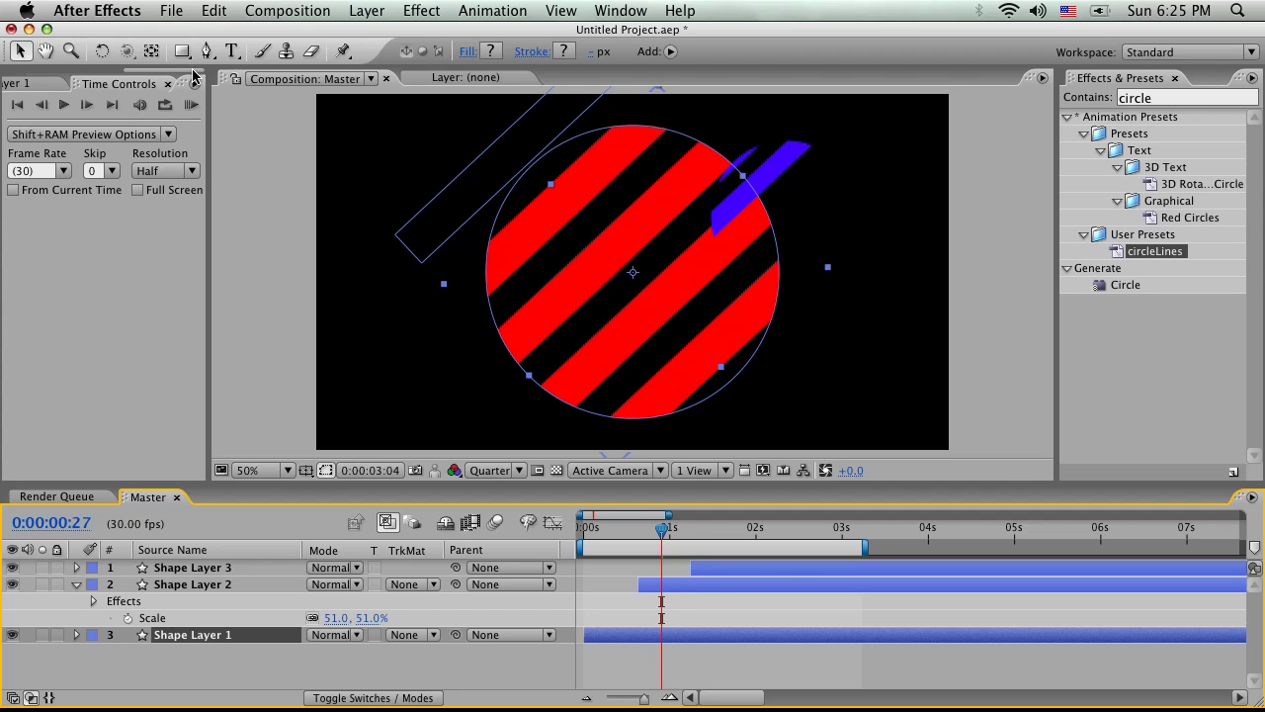
Add a Fill effect to Shape Layer 1 coloured cyan 00EAFF.
left_click_drag(194, 71, 59, 71)
left_click(89, 84)
right_click(105, 182)
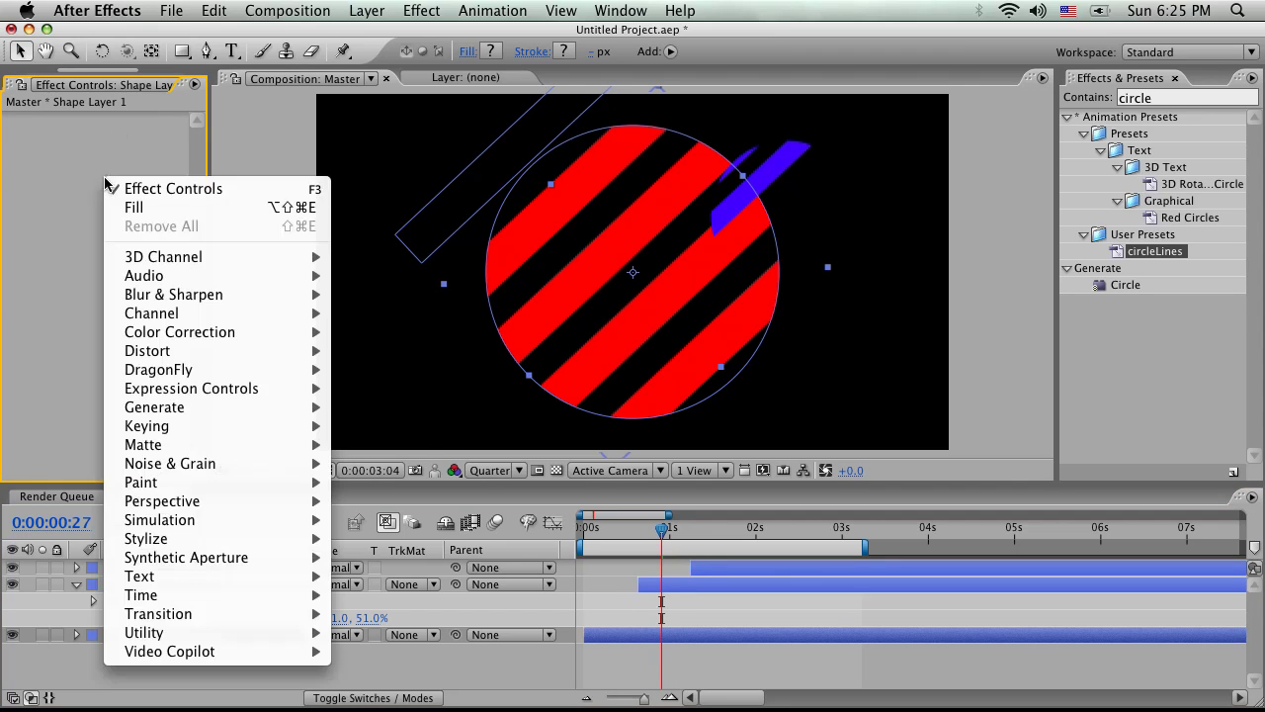
left_click(123, 206)
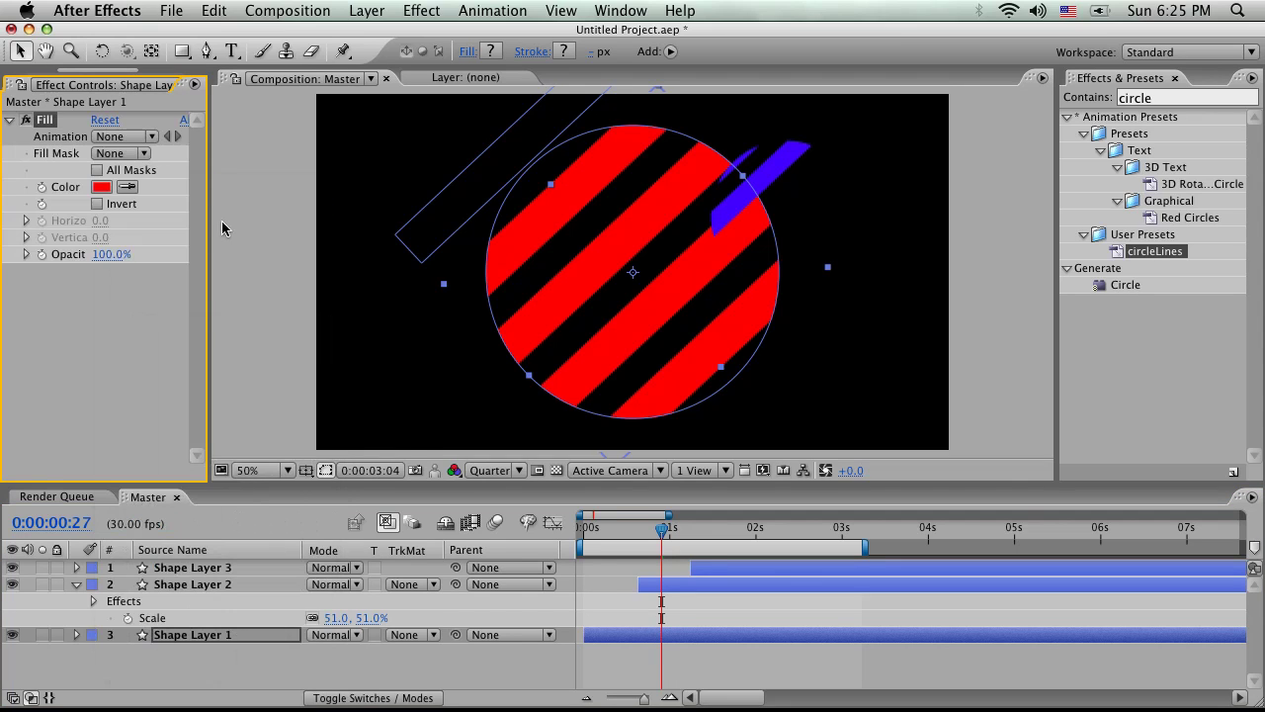
left_click(101, 188)
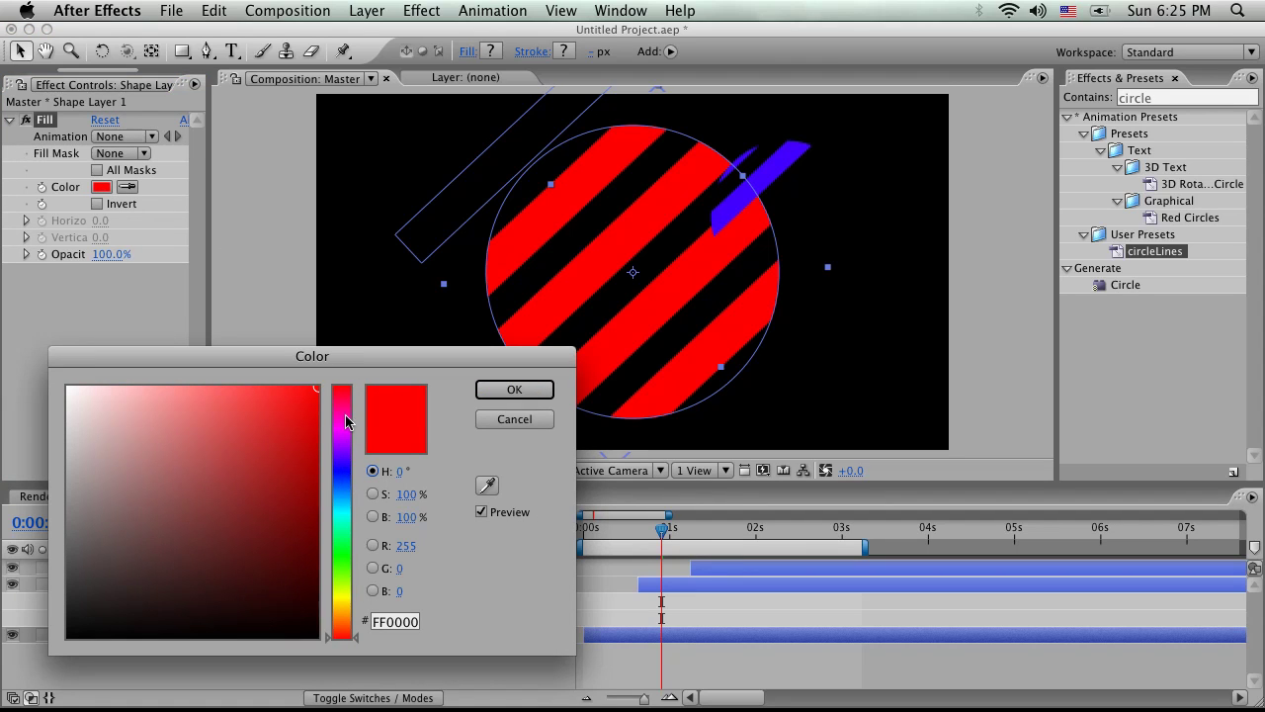
left_click_drag(342, 553, 343, 511)
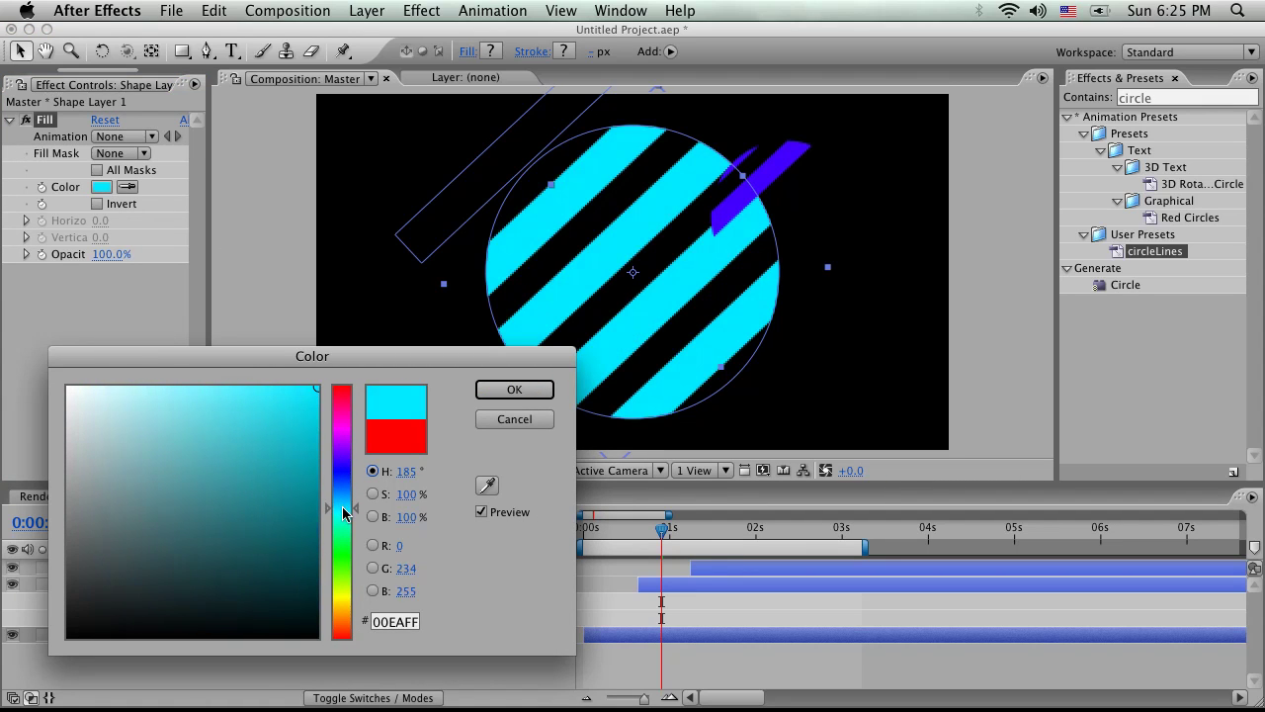
left_click(520, 392)
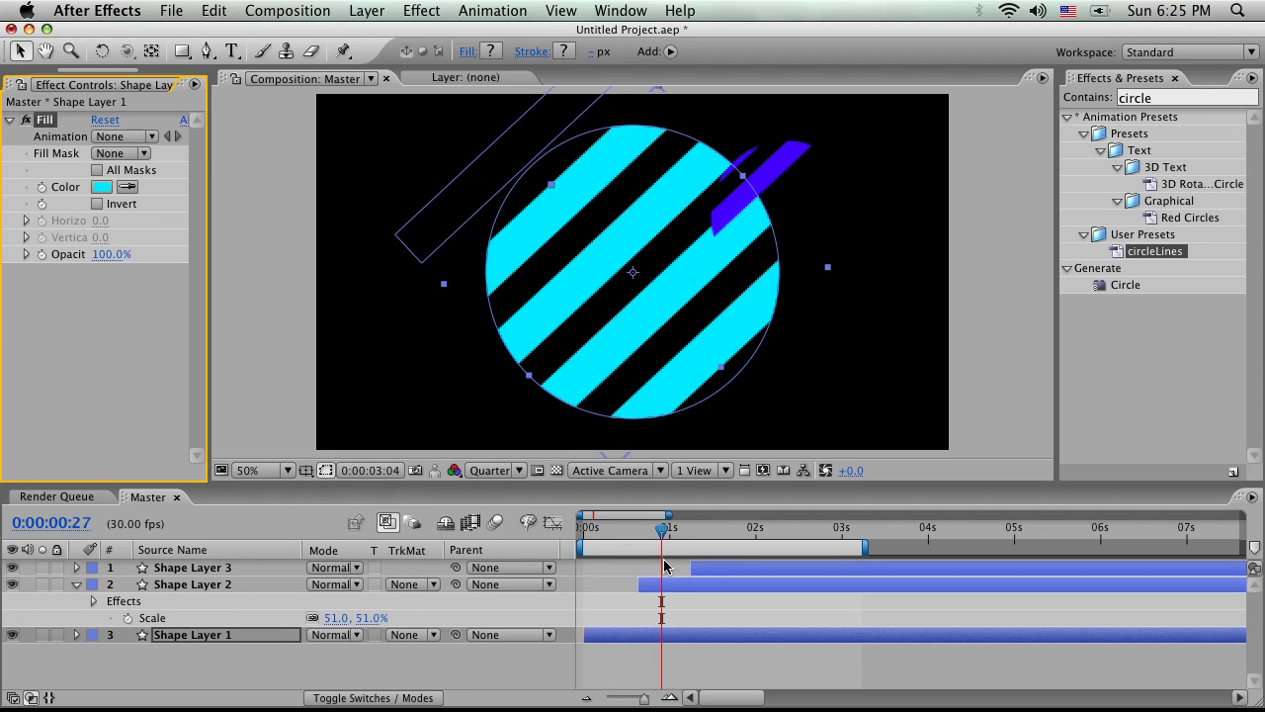
scroll(166, 87, "down", 3)
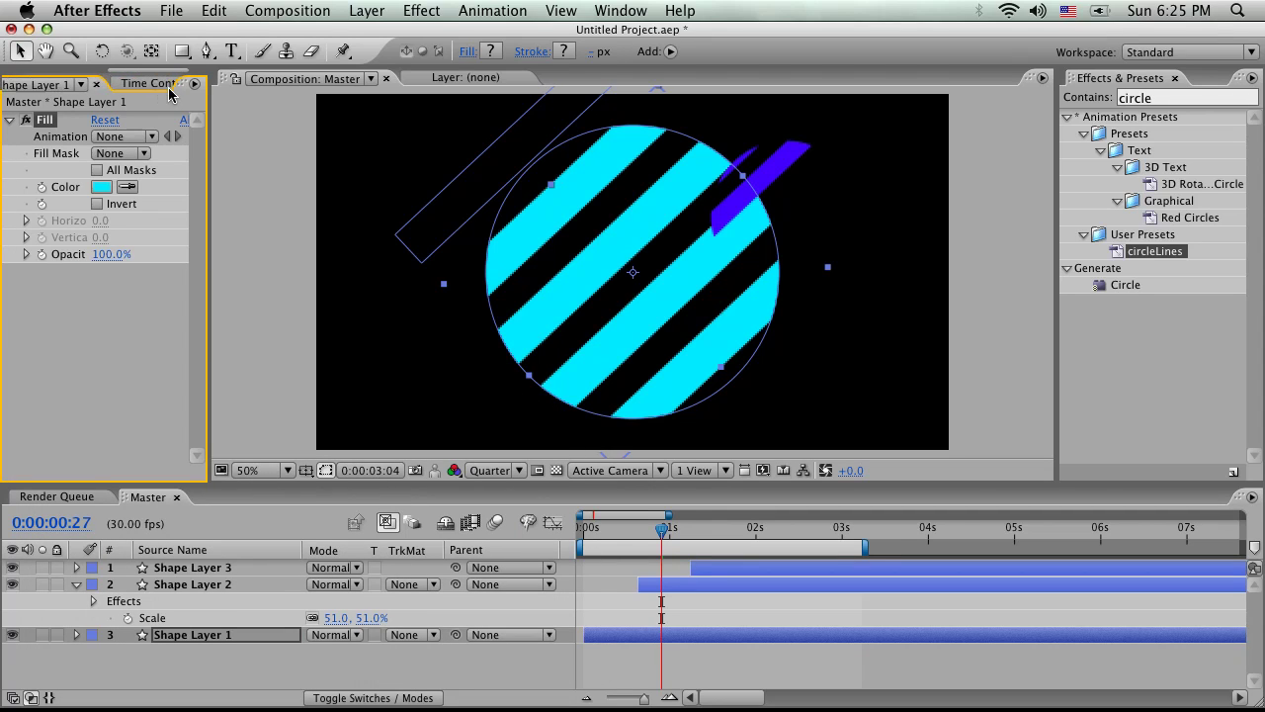
RAM-preview the composition to watch the cyan and purple striped circles.
left_click(166, 87)
left_click(191, 105)
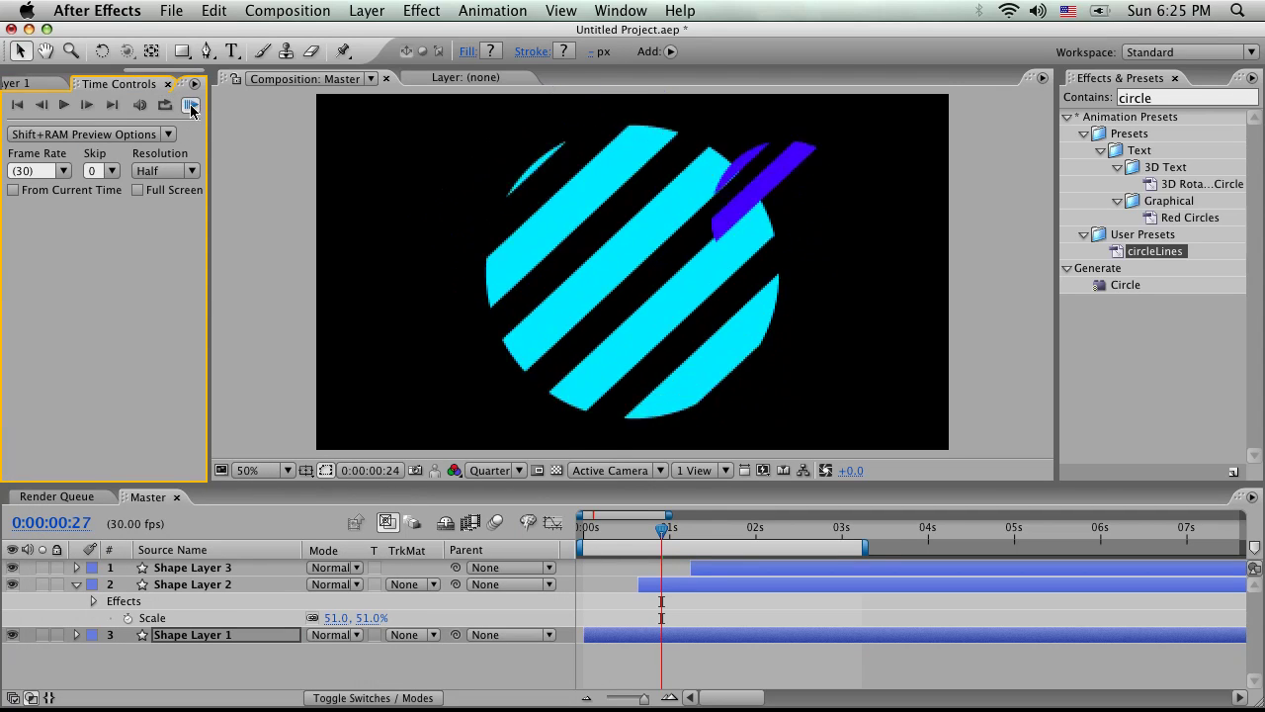